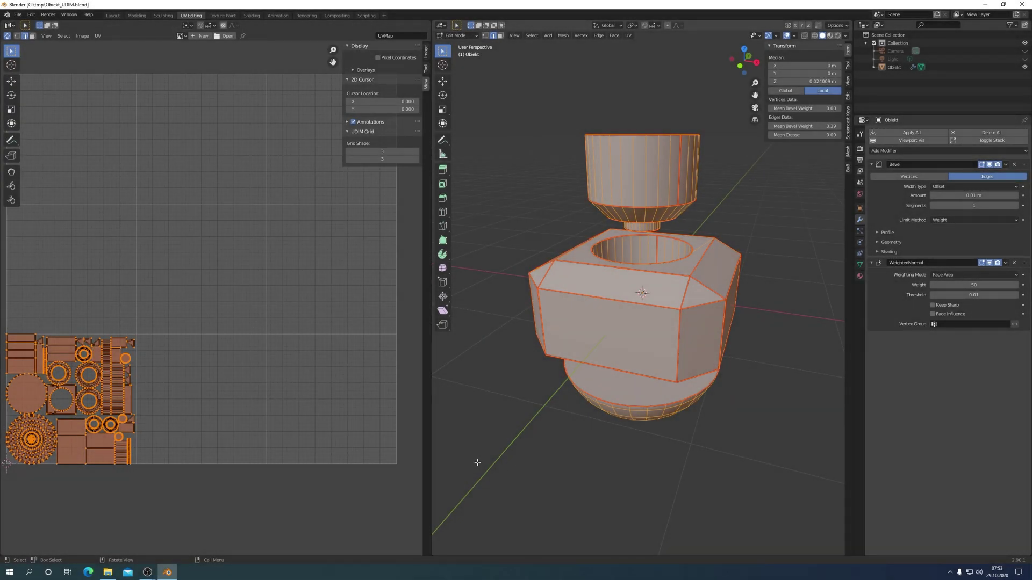
Drag the UDIM Grid Shape values toward 10 tiles across and 10 tall.
scroll(235, 258, down, 2)
scroll(233, 259, down, 3)
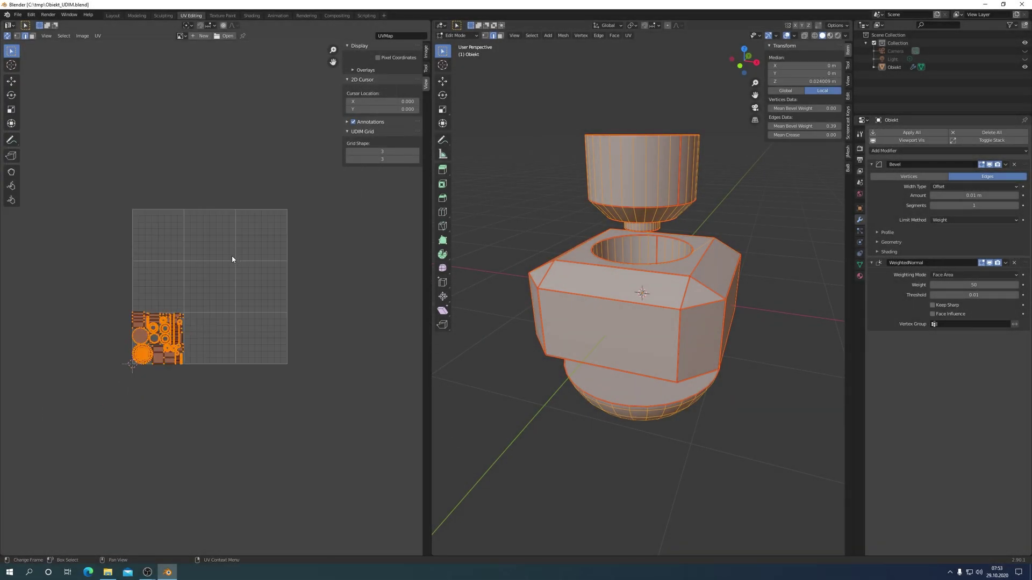
scroll(233, 259, down, 3)
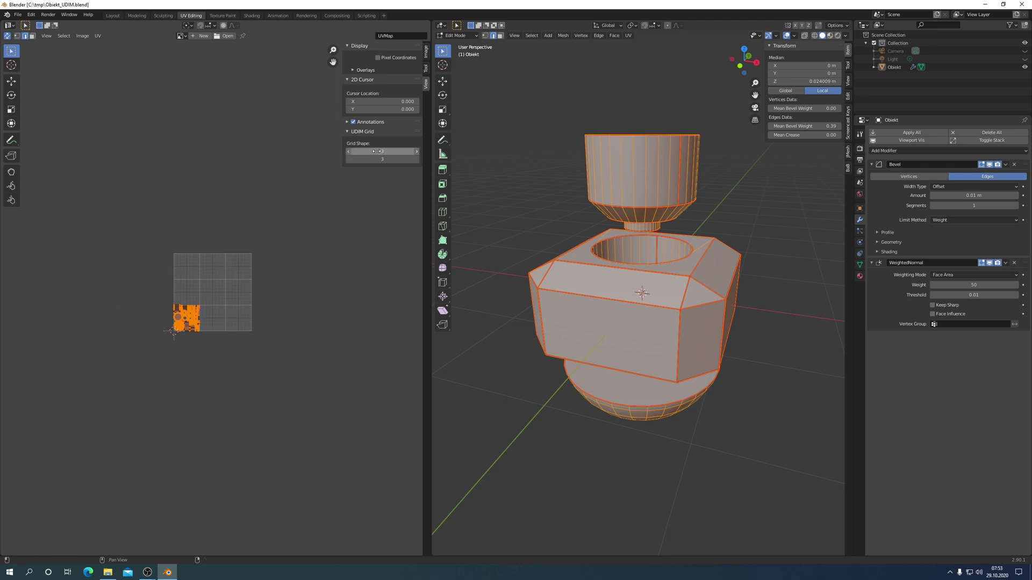
drag(389, 151, 391, 159)
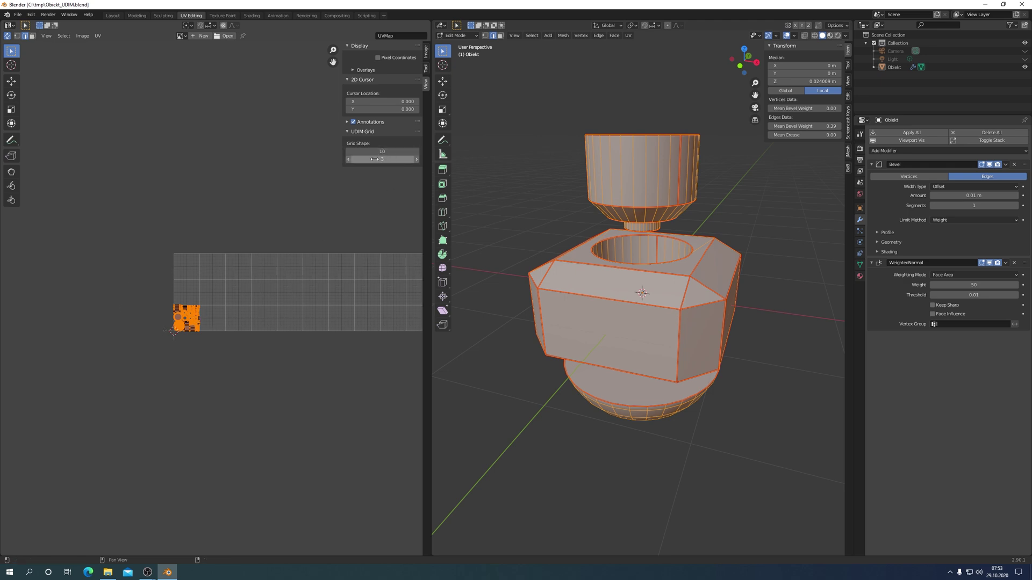
drag(373, 159, 397, 159)
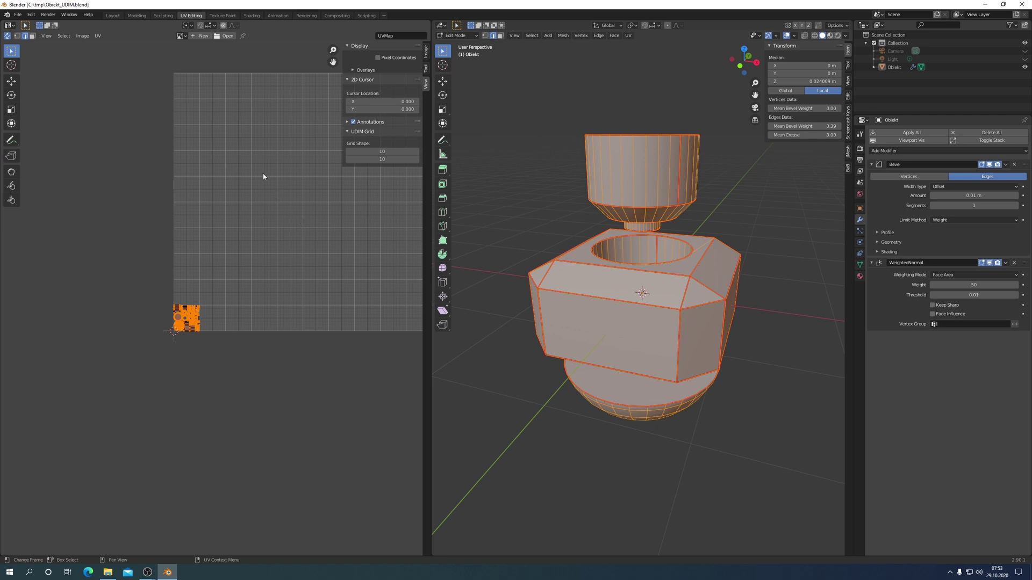
click(98, 37)
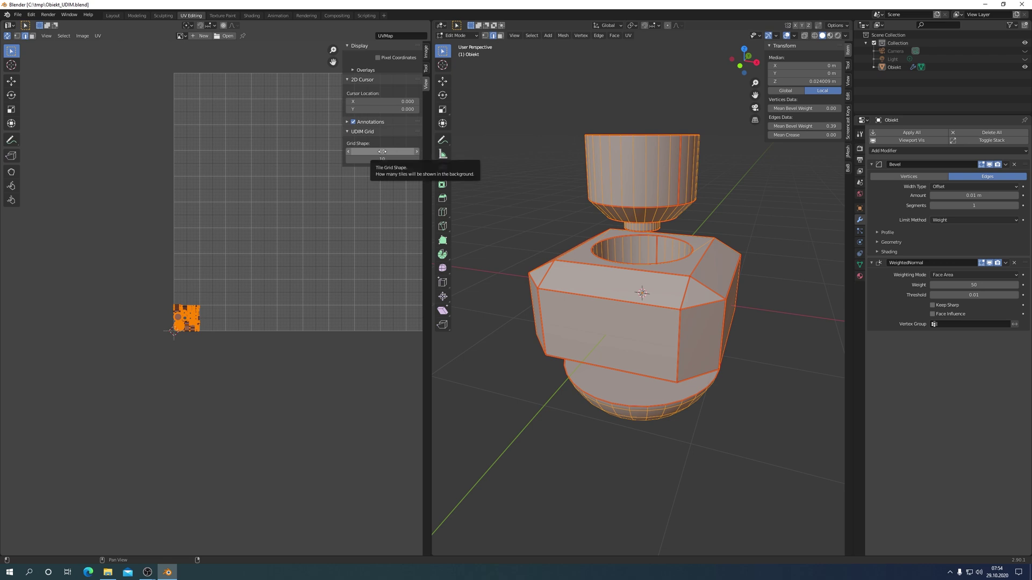
Set the UDIM Grid Shape to X 3 and Y 1.
click(382, 151)
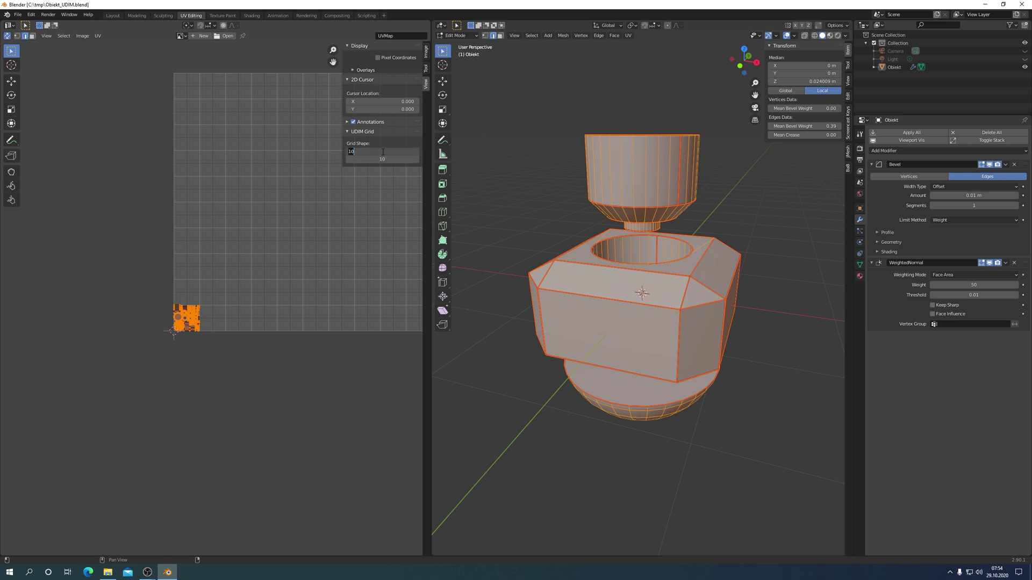
text(3)
key(Return)
click(381, 159)
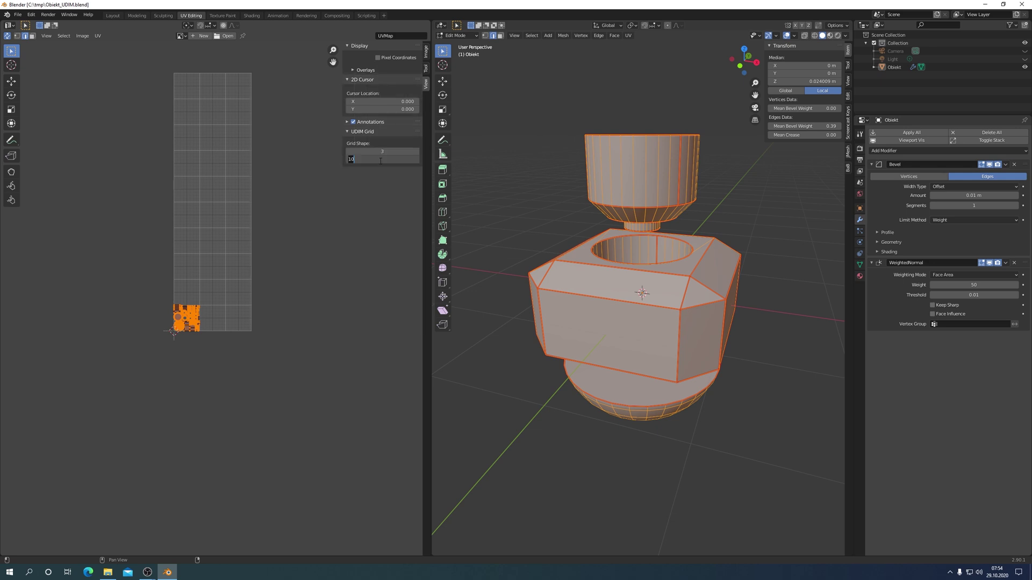
text(1)
key(Return)
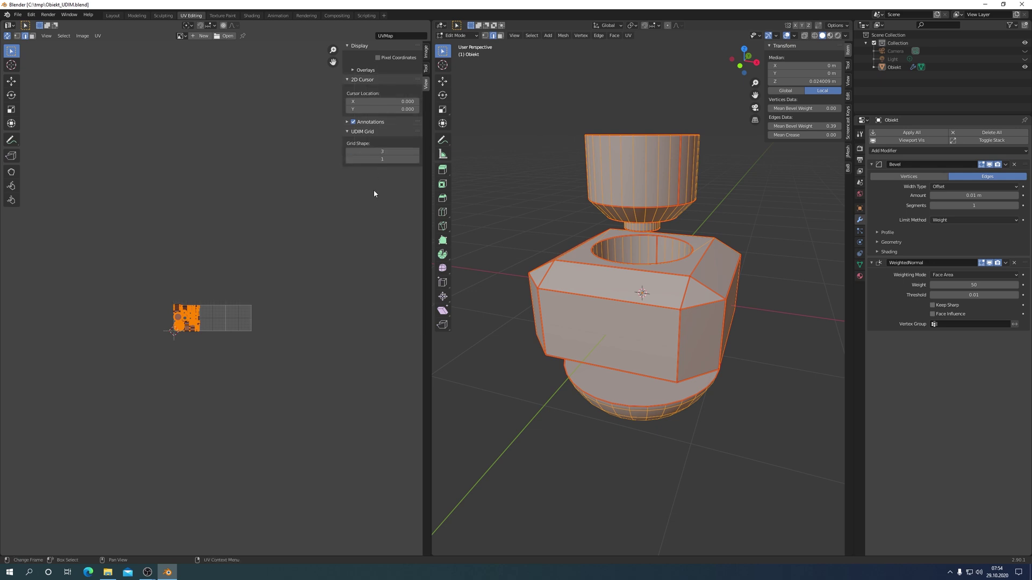
In face select, select the whole upper cup part with Ctrl+L, delimited by material.
scroll(250, 311, up, 5)
scroll(250, 314, up, 2)
scroll(251, 310, down, 2)
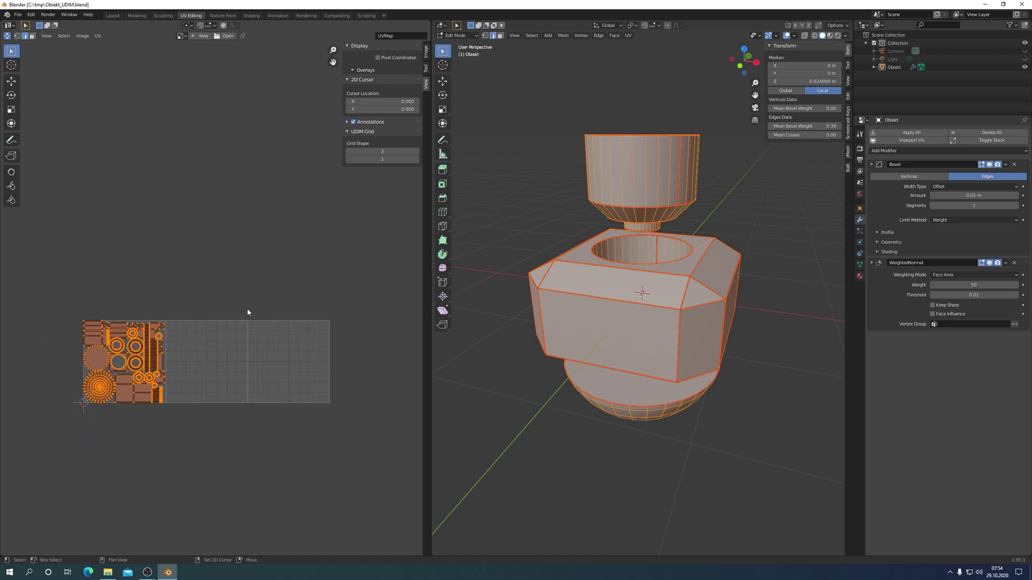
middle_drag(246, 308, 241, 257)
scroll(234, 290, up, 1)
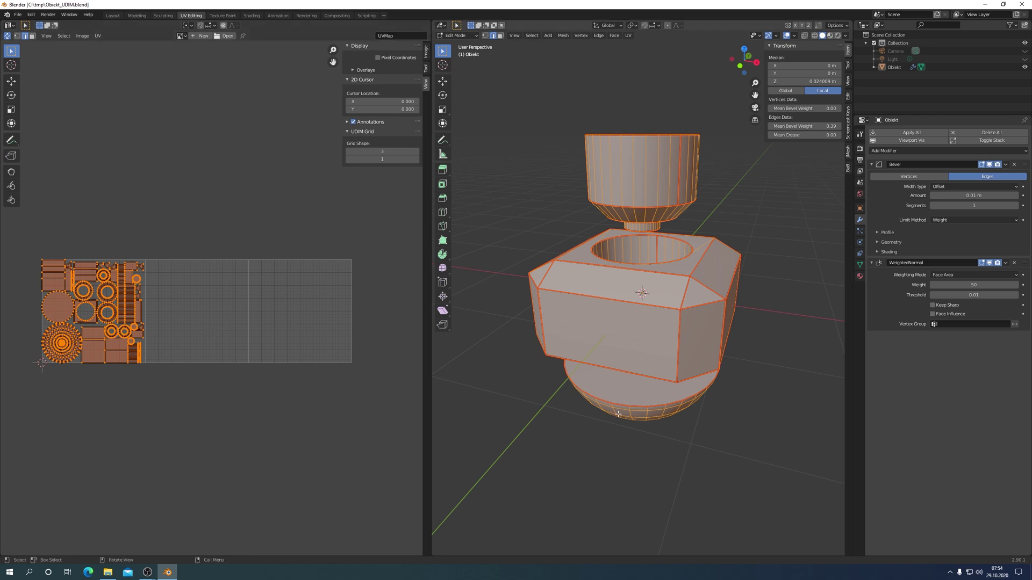
middle_drag(601, 131, 545, 142)
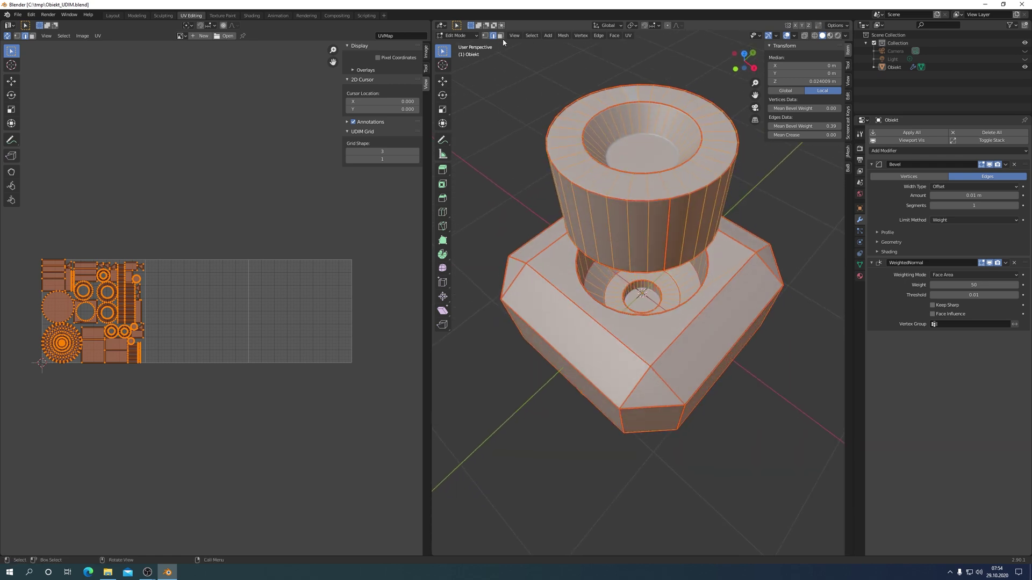
click(502, 38)
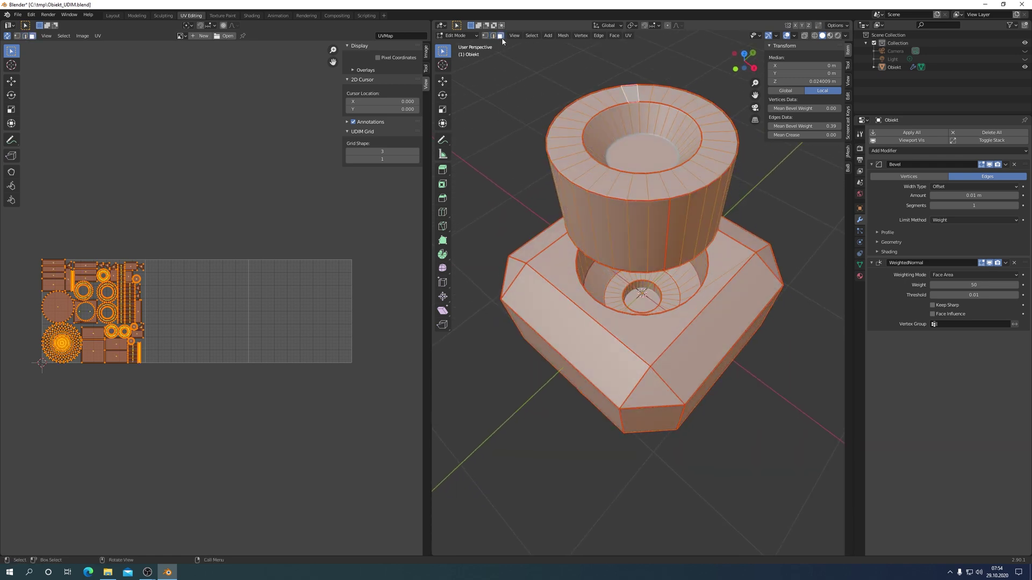
click(643, 145)
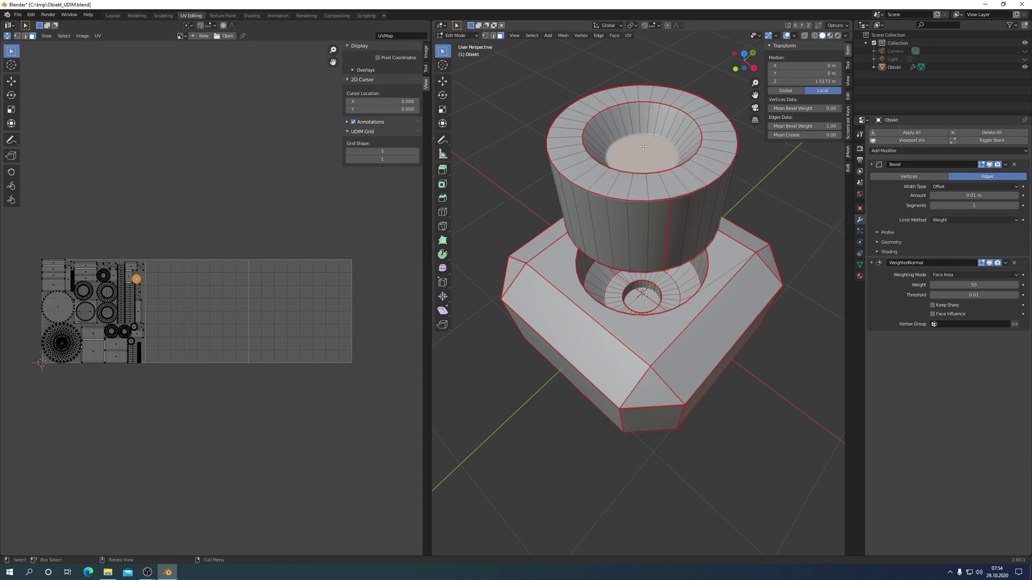
key(ctrl+l)
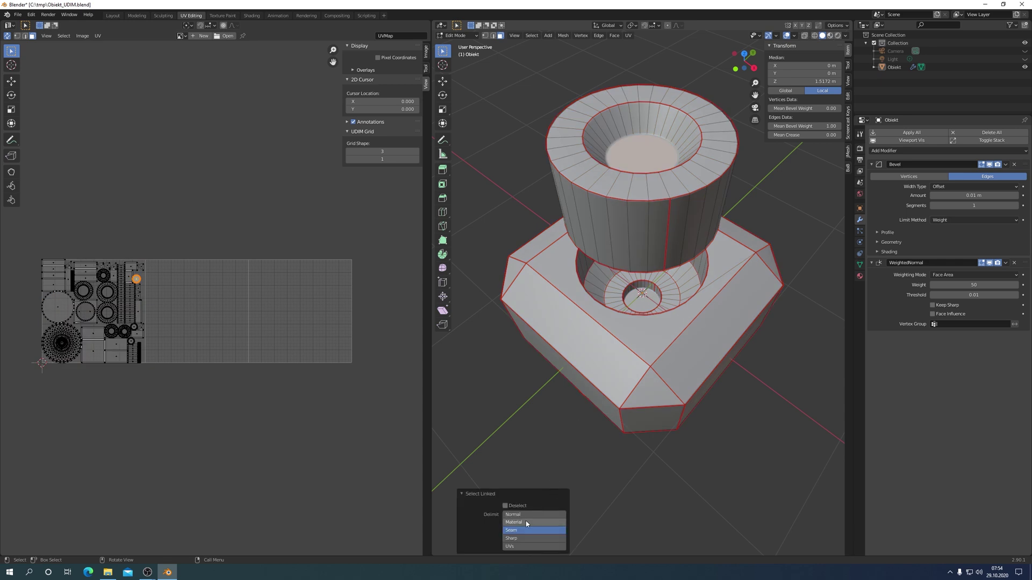
click(526, 521)
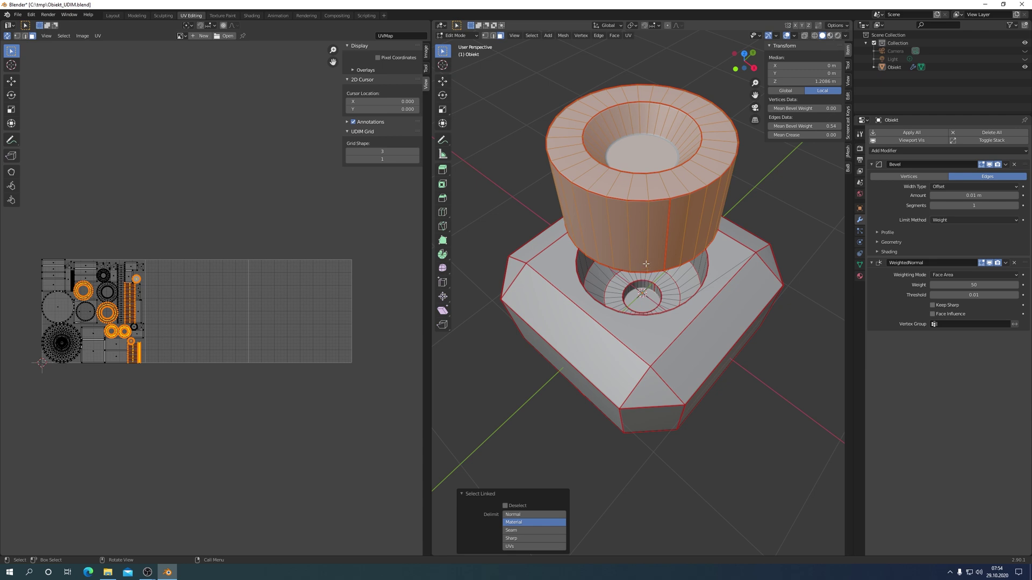
Unwrap the cup part with a 0.005 margin.
middle_drag(646, 267, 637, 245)
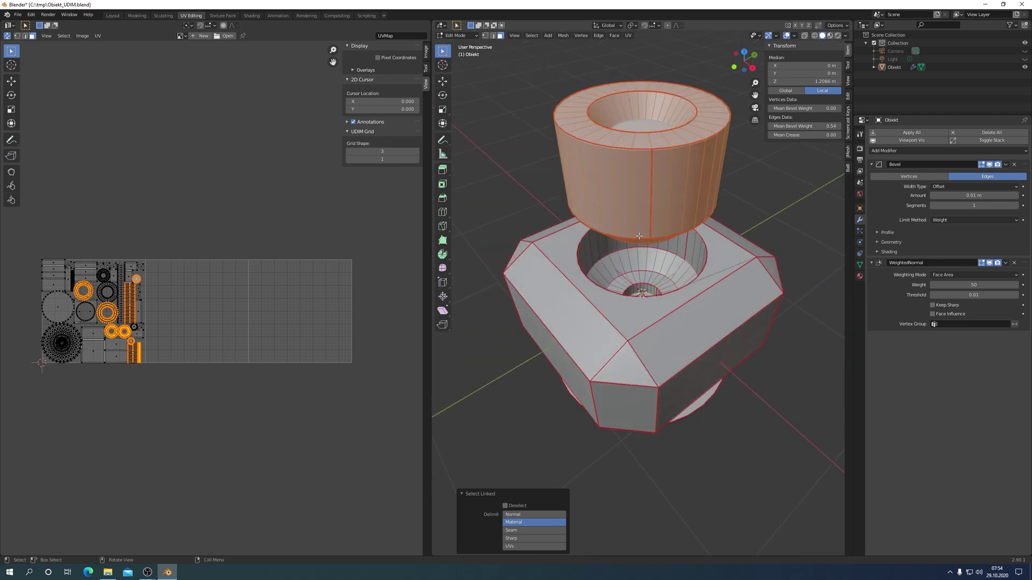
key(u)
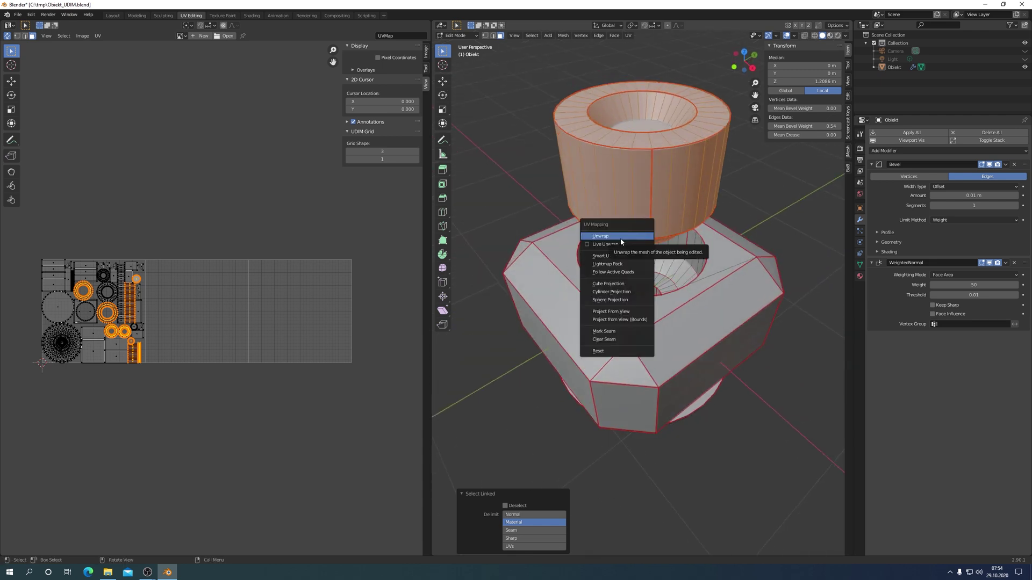
click(622, 242)
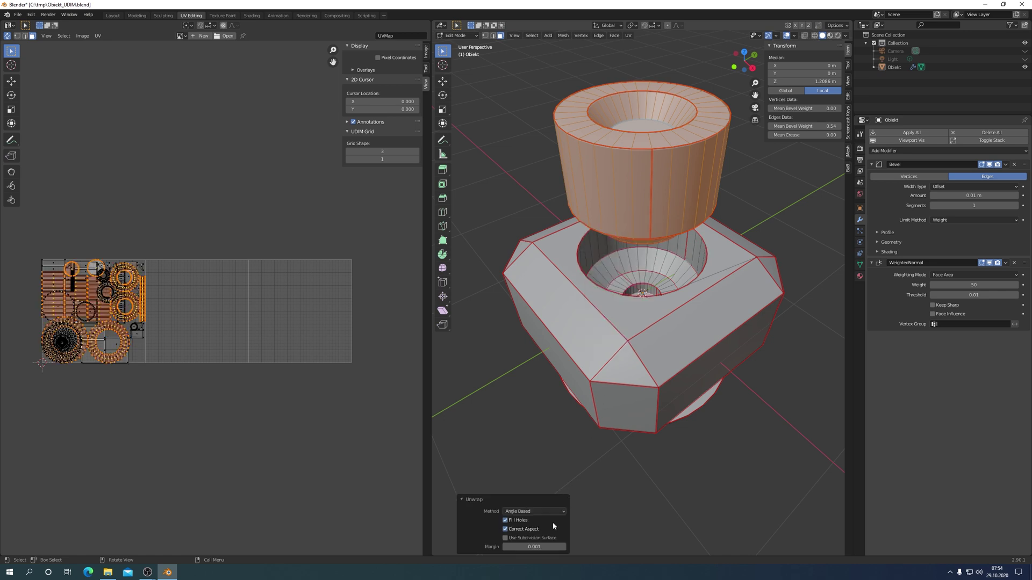
click(534, 547)
key(BackSpace)
key(Return)
Select the whole middle box part and unwrap it.
click(635, 320)
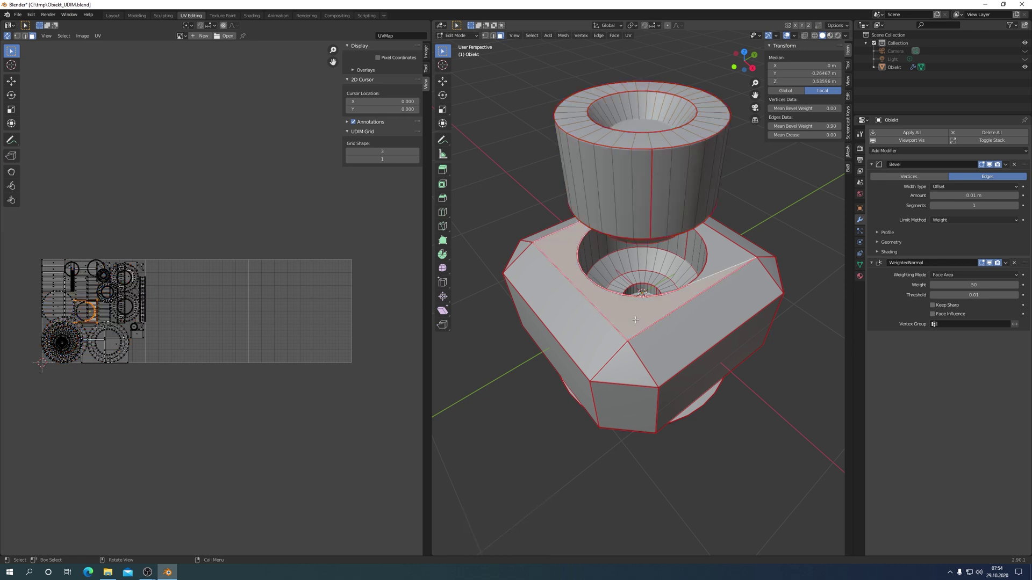
key(l)
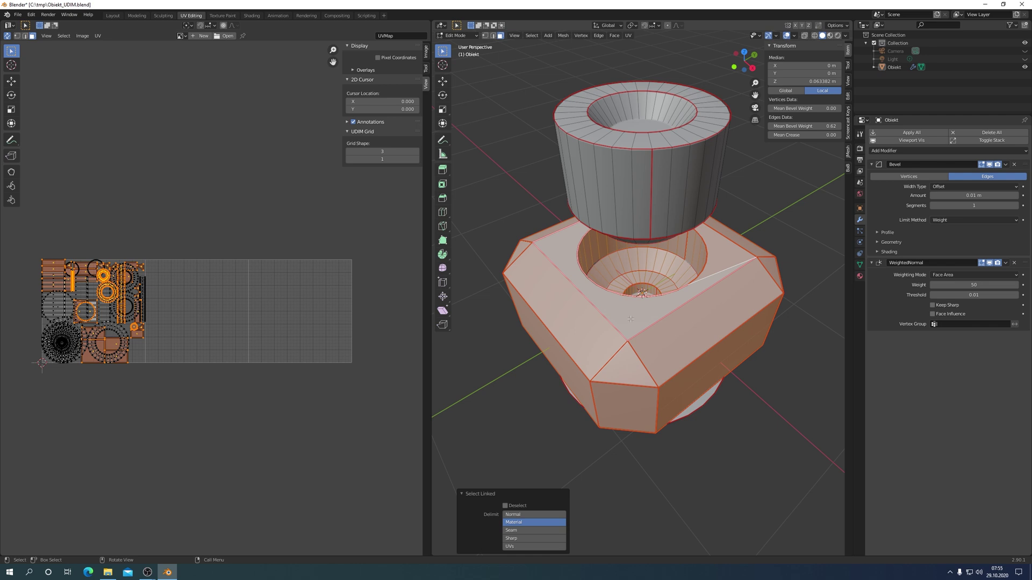
key(u)
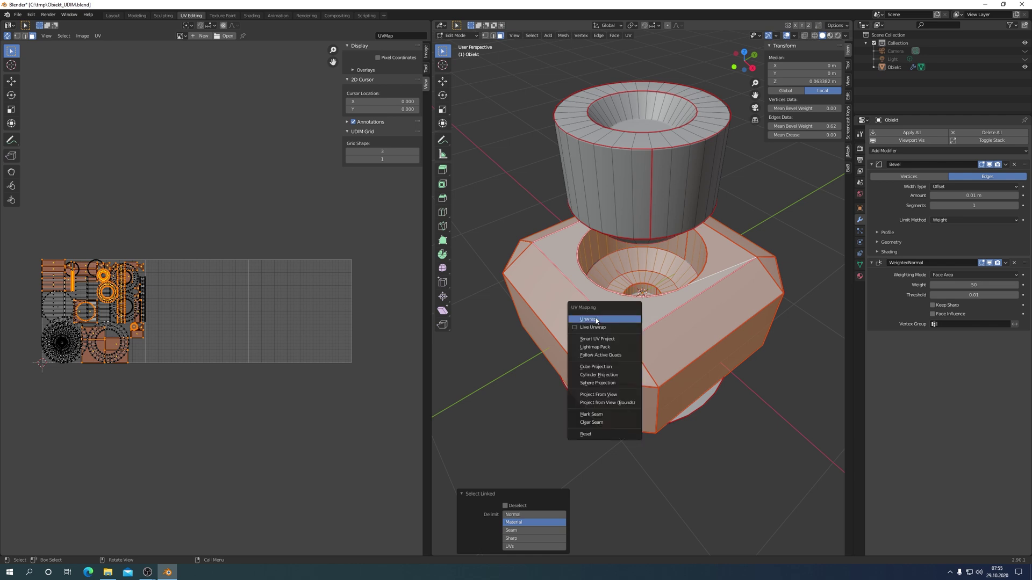
click(596, 319)
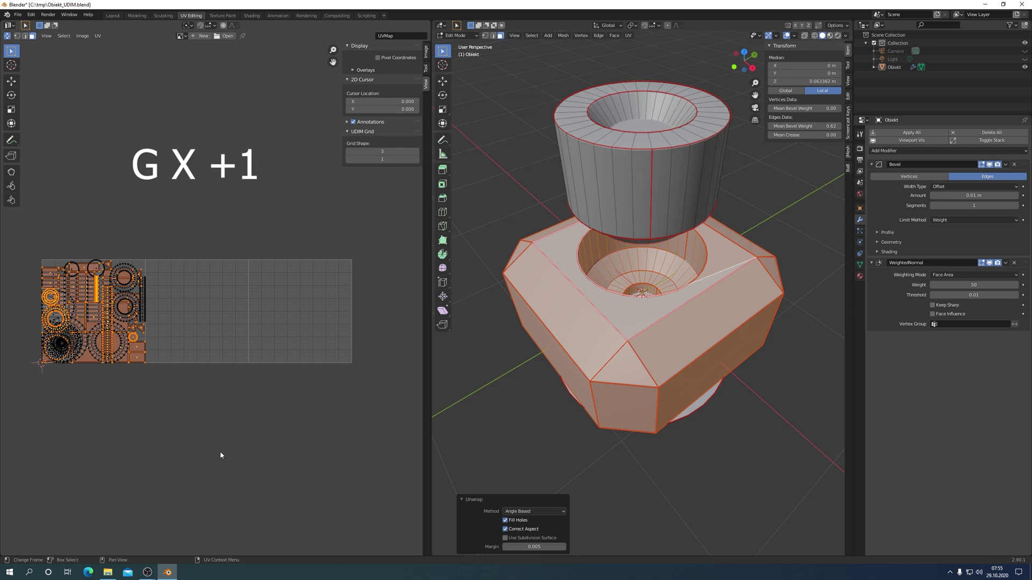
Move the box's UV islands 1 unit along X into the second tile.
key(g)
key(x)
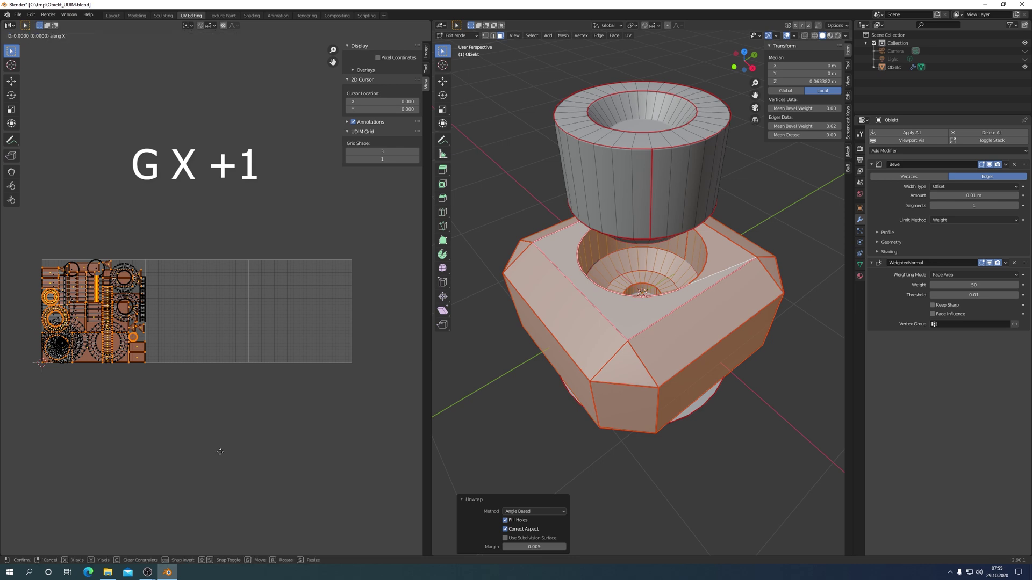
text(1)
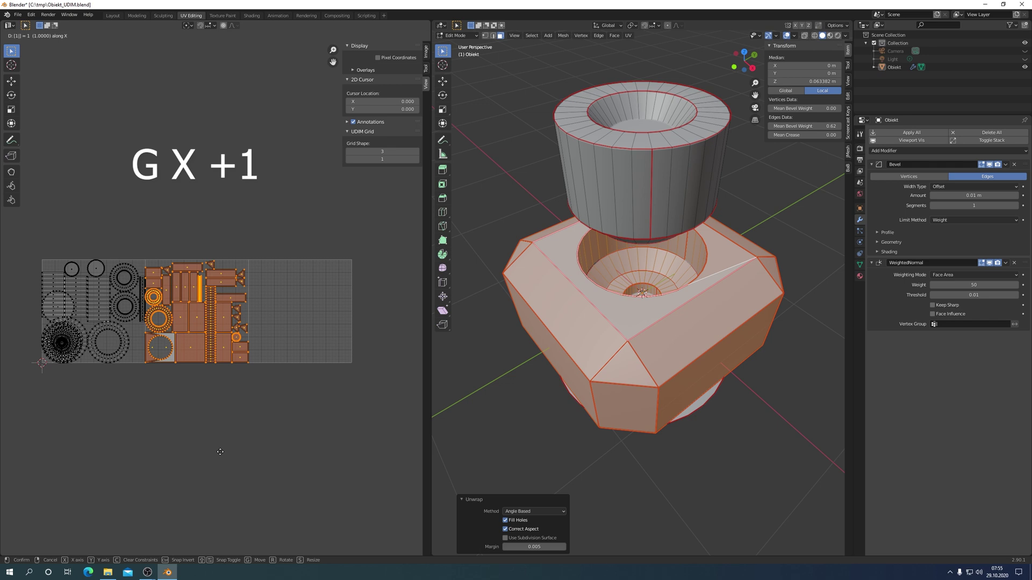
click(221, 452)
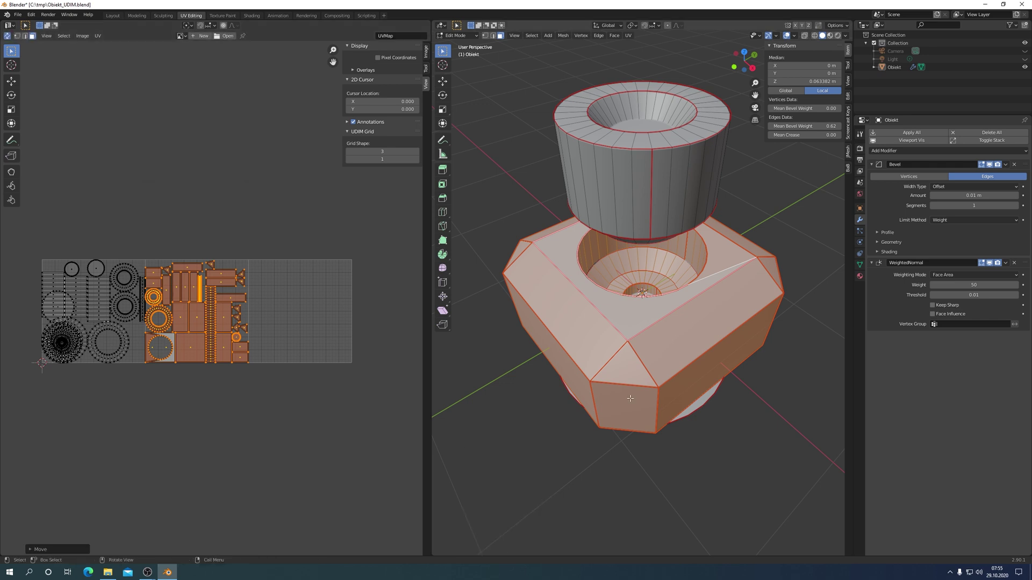
middle_drag(640, 403, 721, 423)
Select the whole bottom bowl part and unwrap it.
click(743, 440)
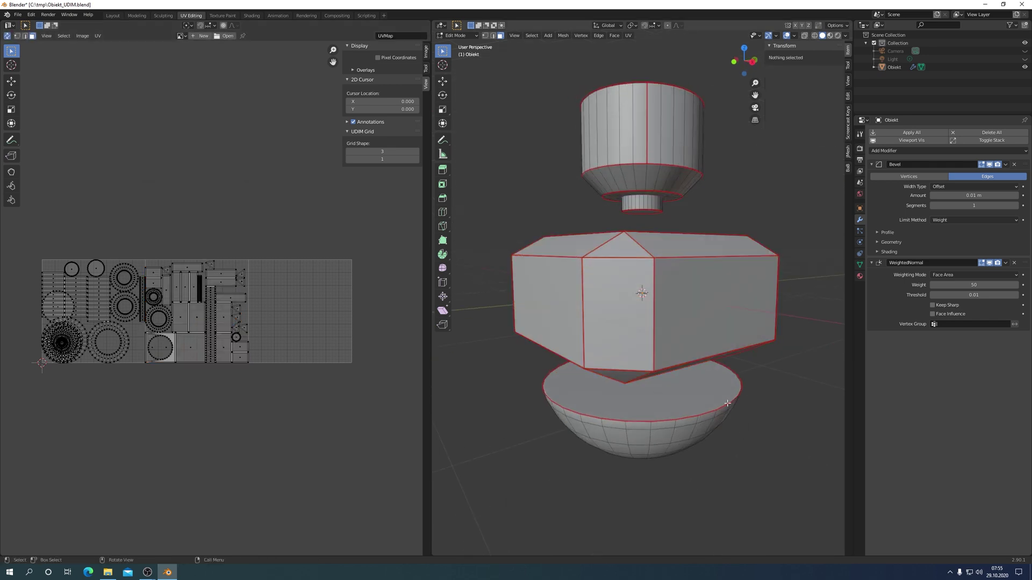
click(713, 399)
key(l)
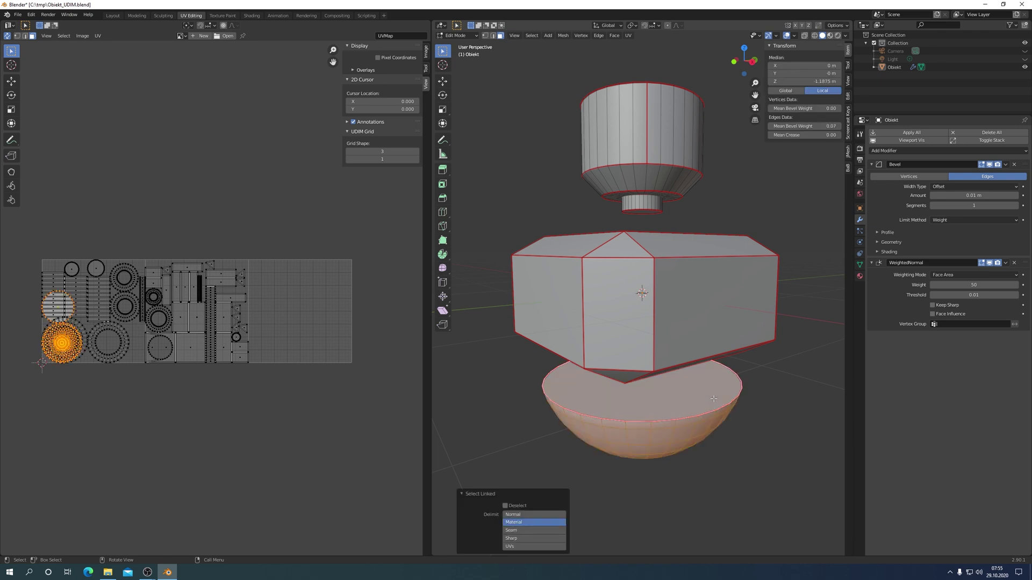
key(u)
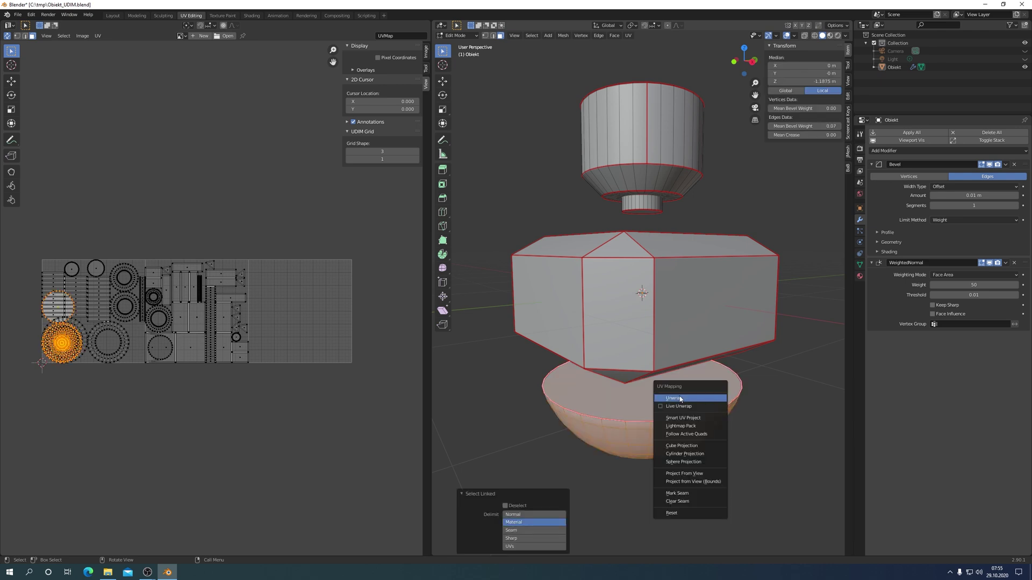
click(679, 397)
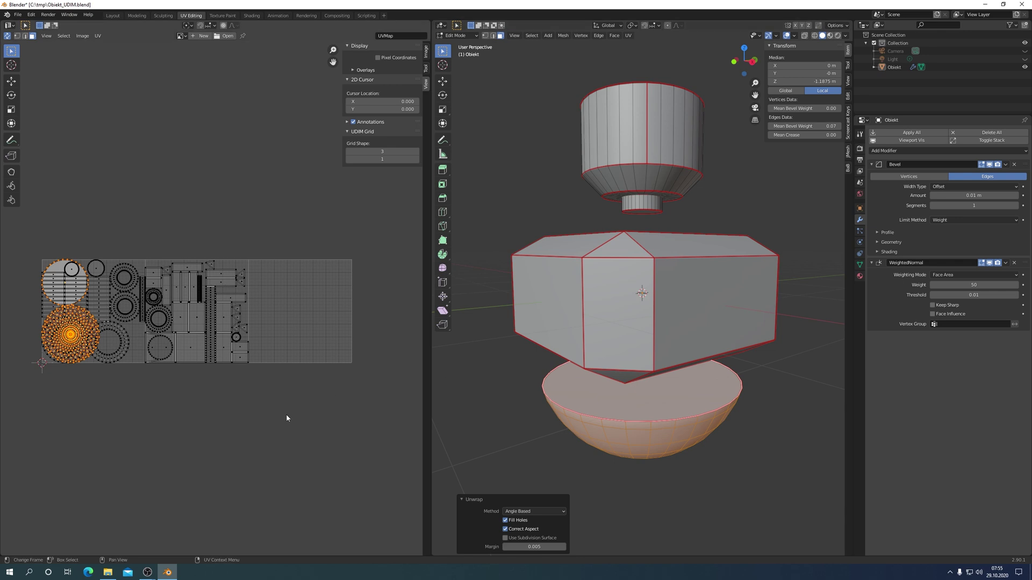
Shift the bowl's UV islands 2 units along X, then box-select all UVs.
key(g)
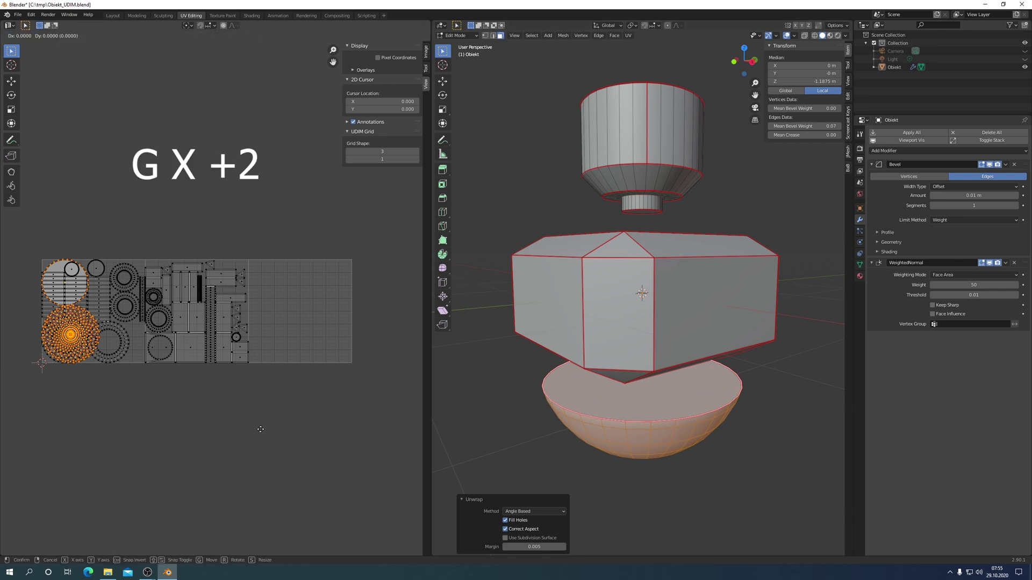
text(x)
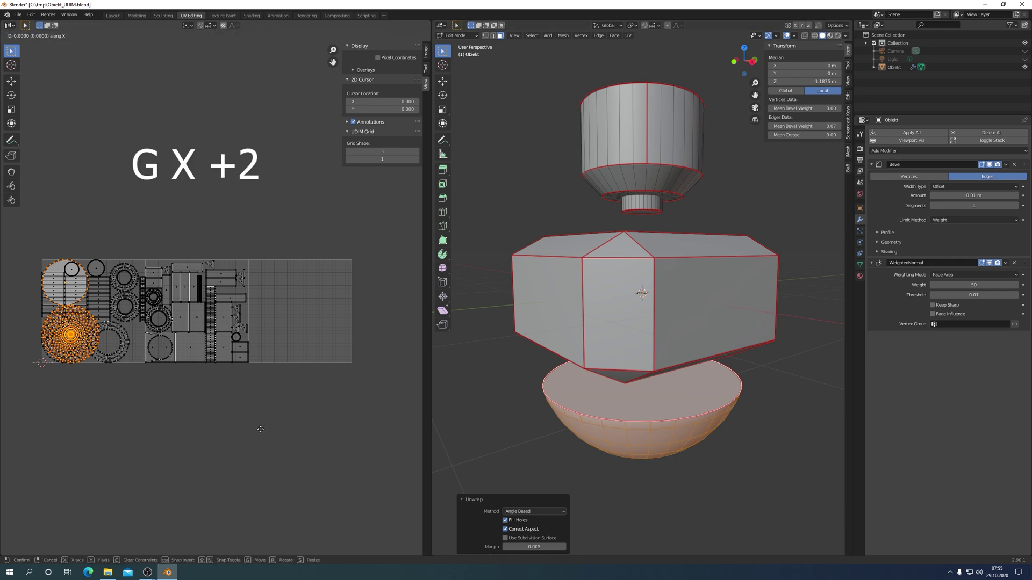
text(2)
key(Return)
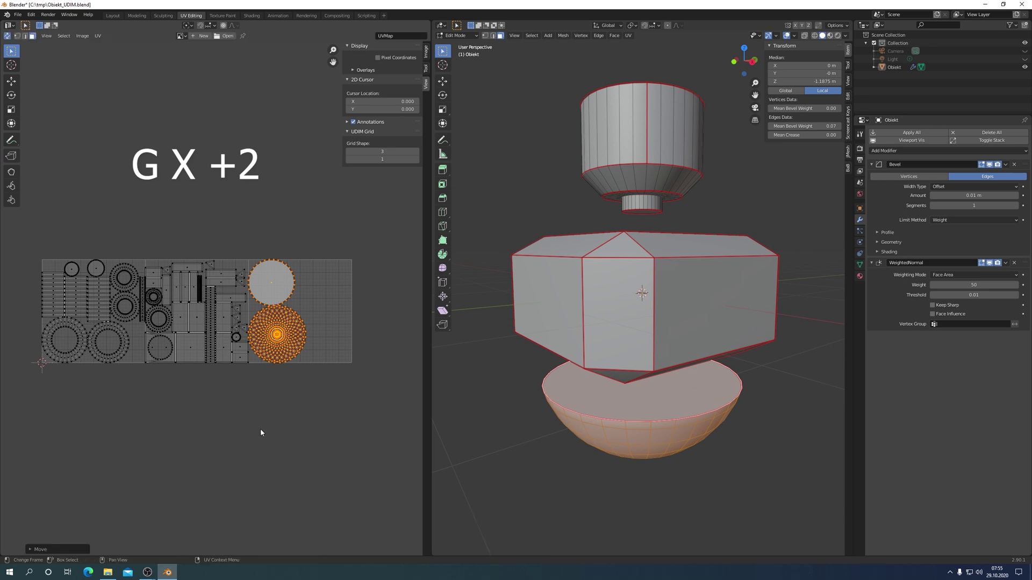
scroll(252, 417, down, 3)
drag(104, 258, 332, 385)
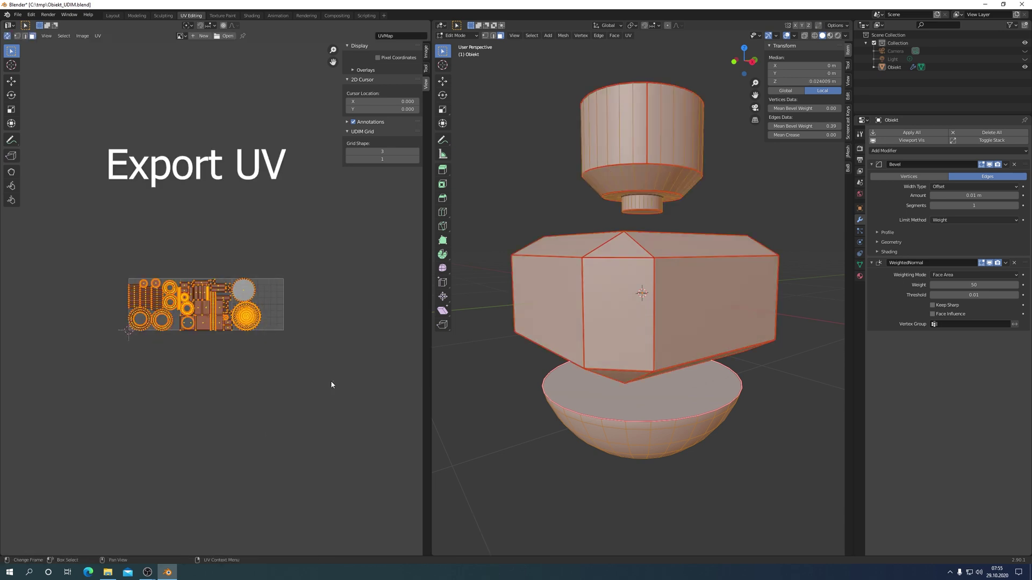
Export the UV layout at 1024 × 1024 as Obiekt_1001.png.
scroll(243, 395, up, 3)
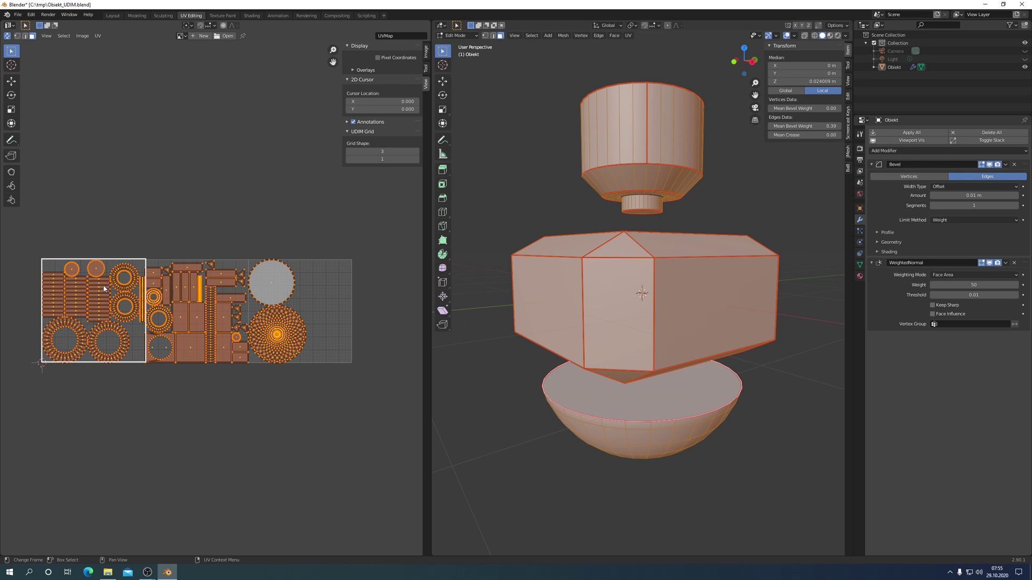
click(98, 37)
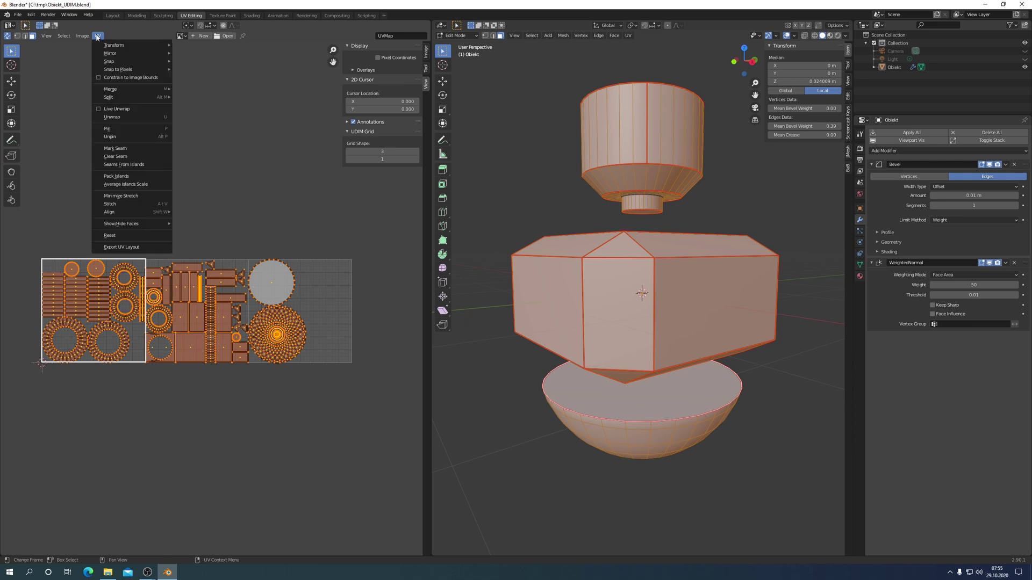
click(123, 248)
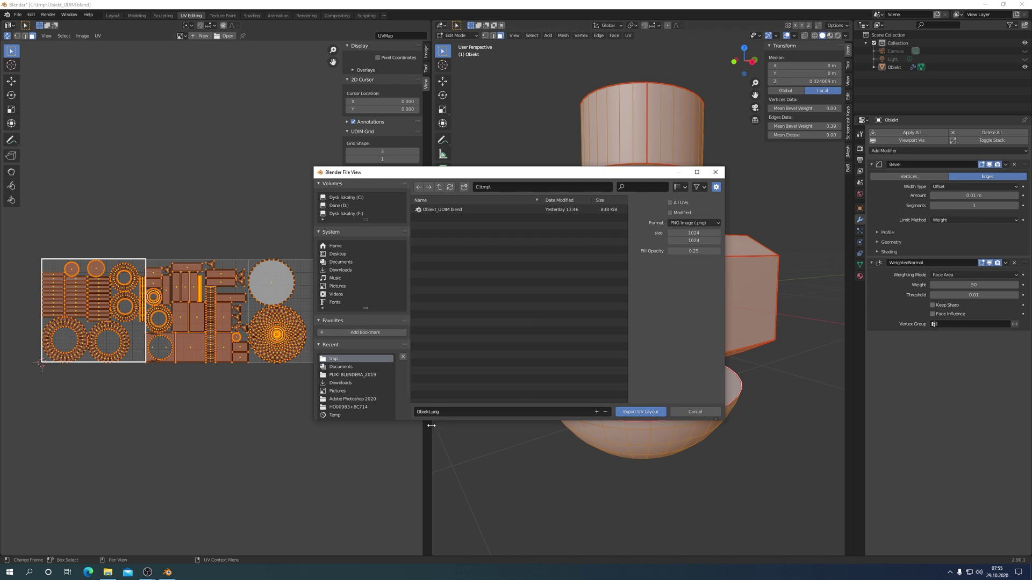
click(424, 412)
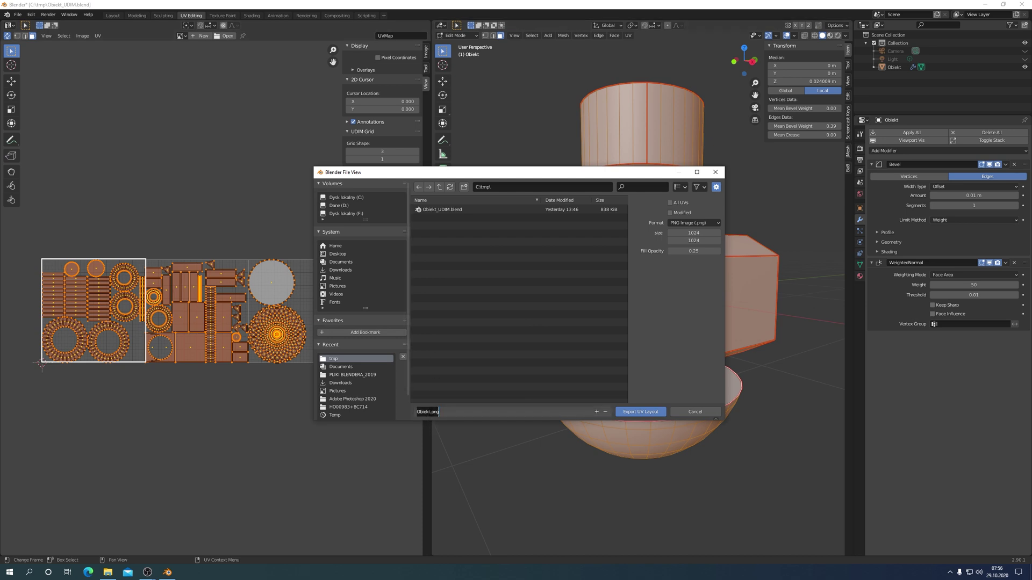
click(428, 413)
key(Right)
text(_)
text(1001)
key(Return)
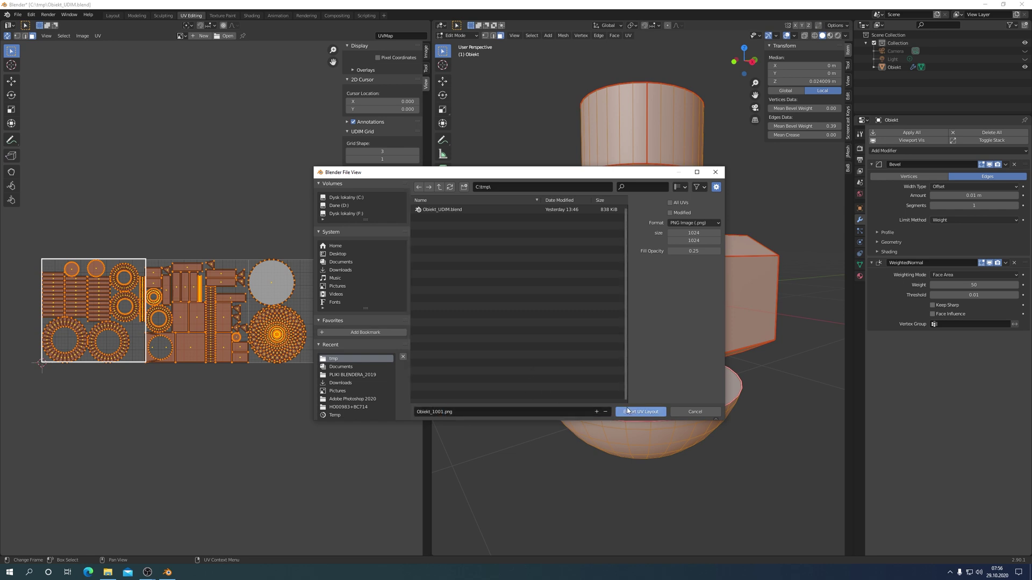
click(638, 412)
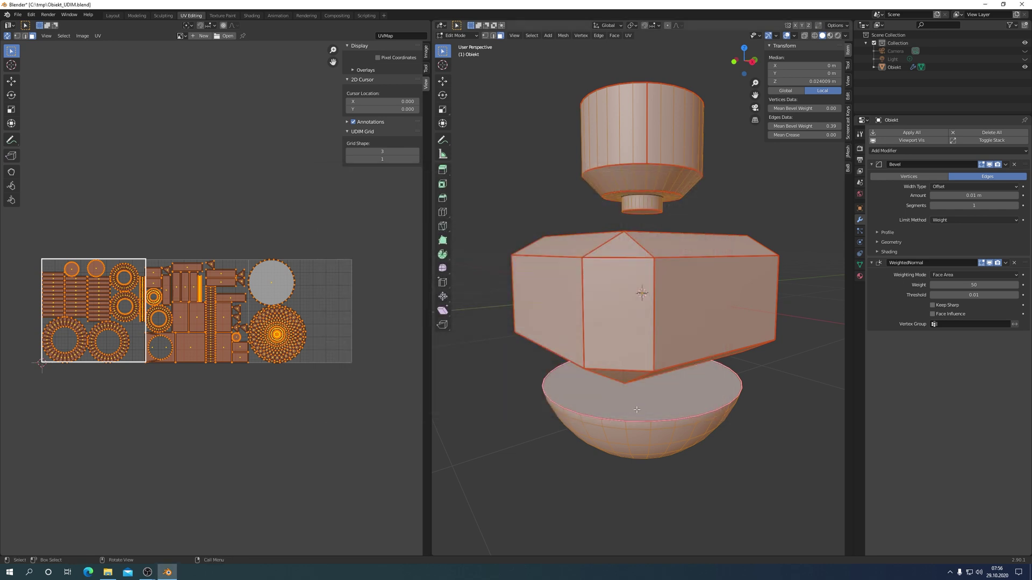
Re-export the UV layout at 2048 × 2048, overwriting Obiekt_1001.png.
click(98, 35)
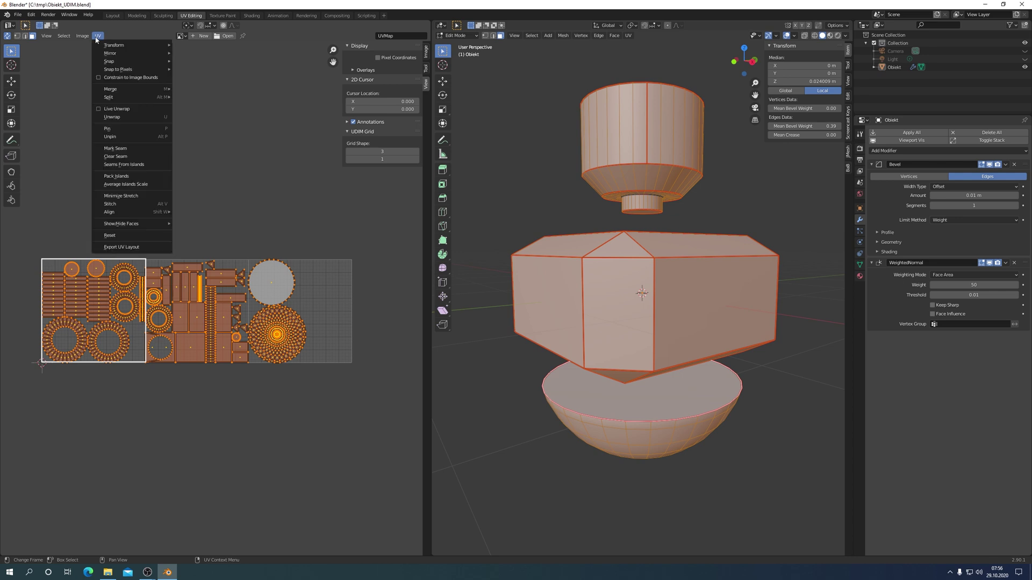
click(117, 247)
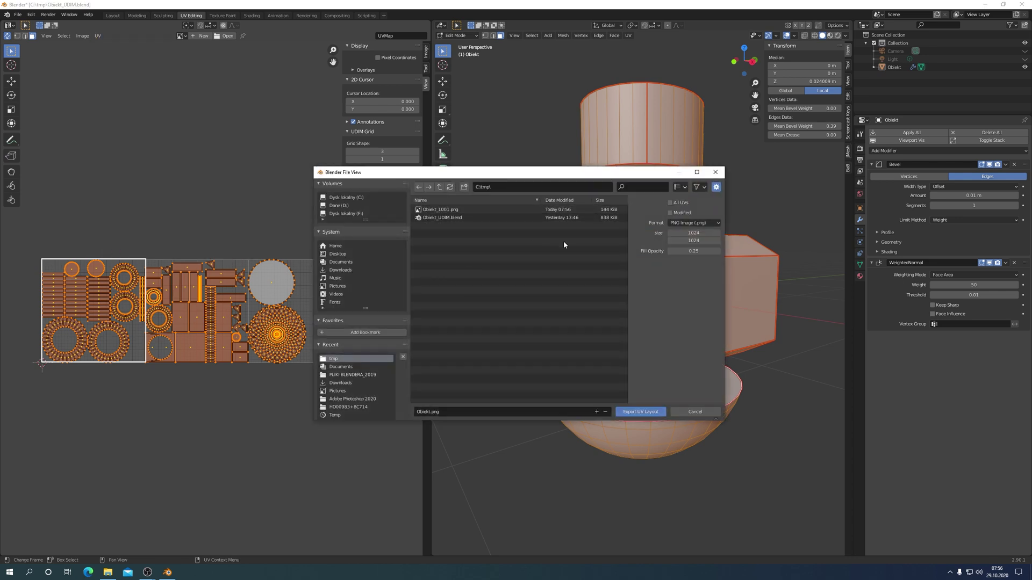
click(693, 234)
text(2048)
key(Return)
click(702, 241)
text(2048)
key(Return)
click(435, 211)
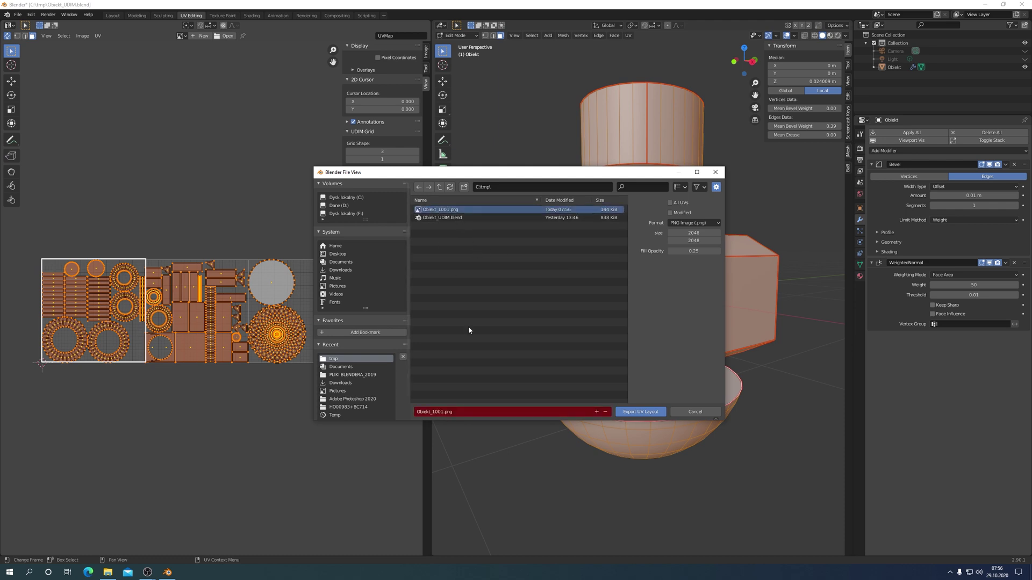
click(638, 415)
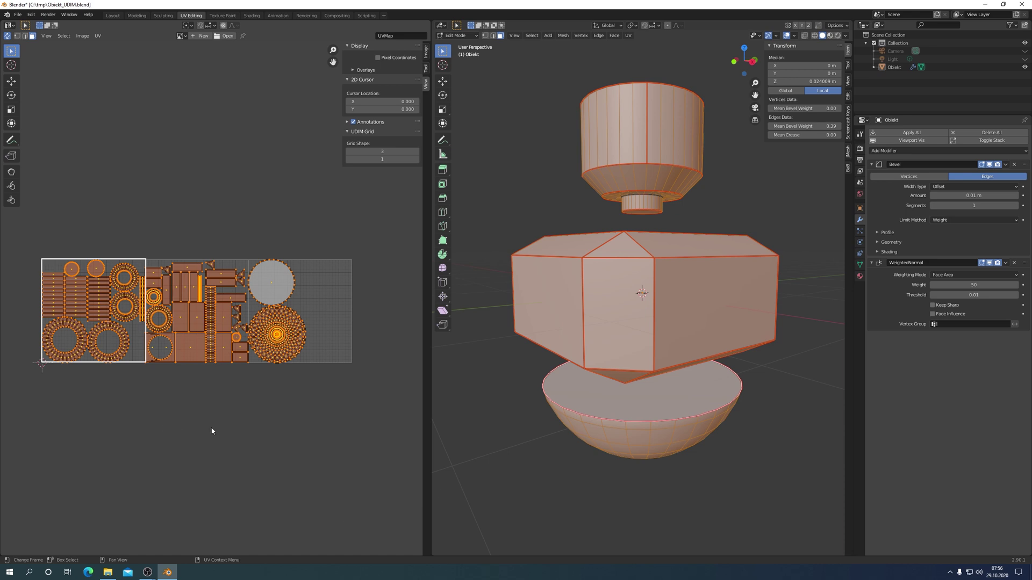
Move all UV islands -1 unit along X.
key(g)
key(x)
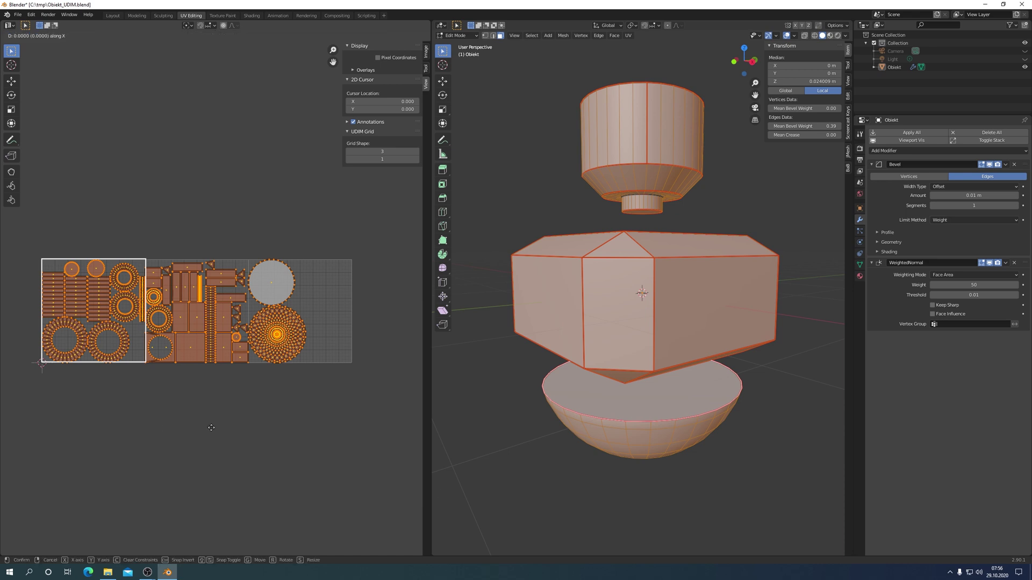
text(-1)
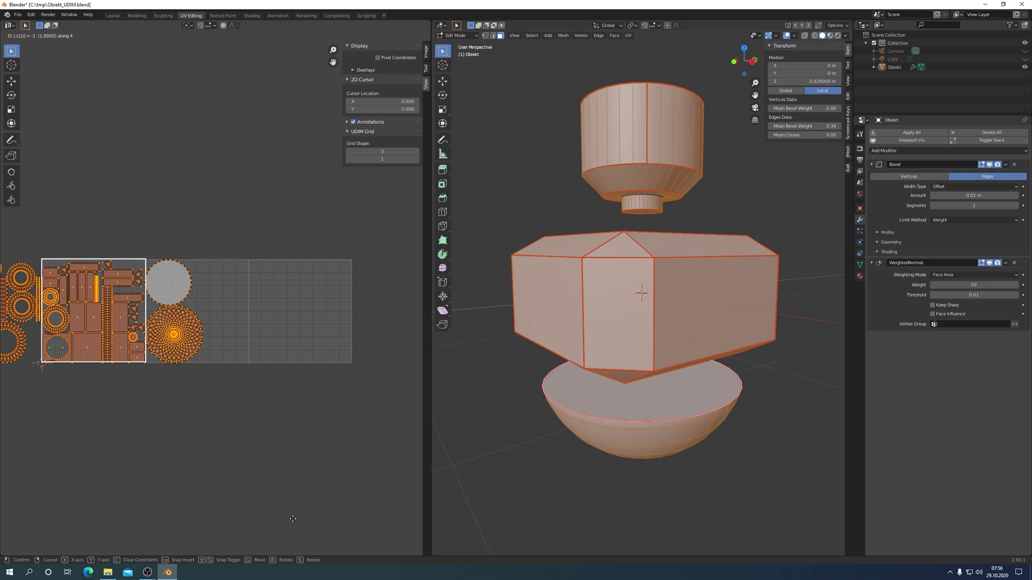
key(Return)
Export the UV layout as Obiekt_1002.png.
click(97, 36)
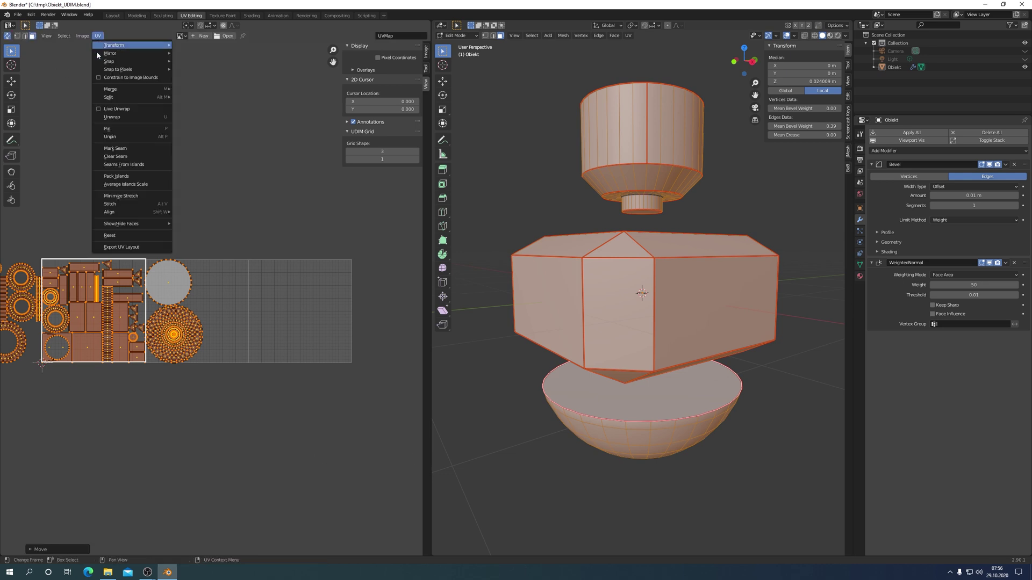
click(127, 247)
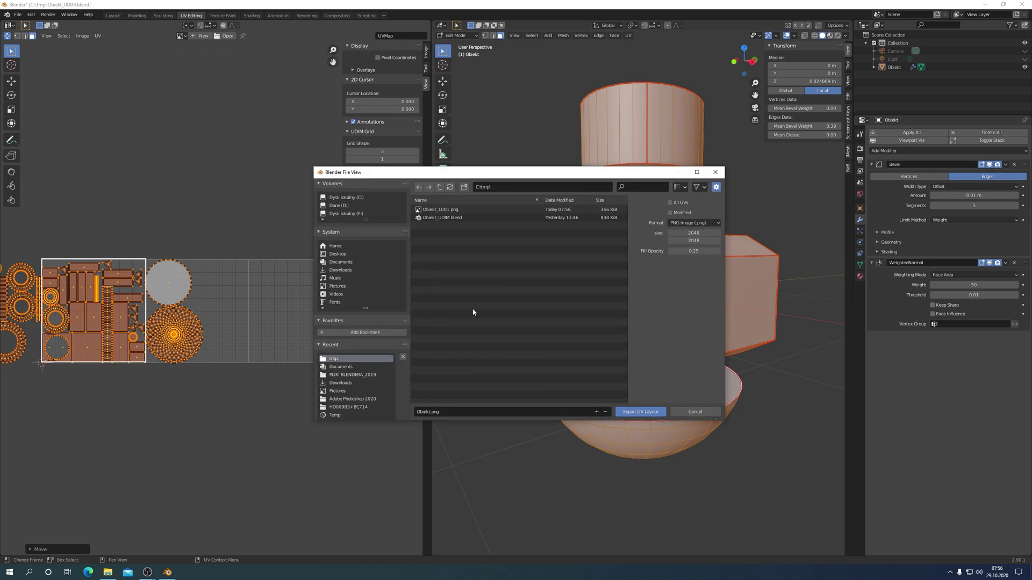
click(433, 211)
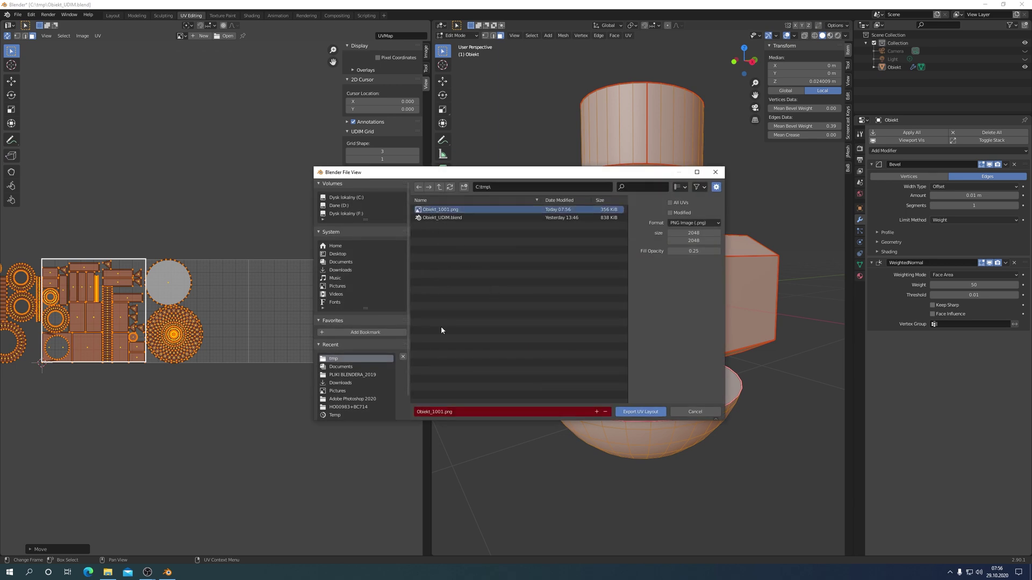
click(437, 414)
key(Left)
key(Left)
key(Left)
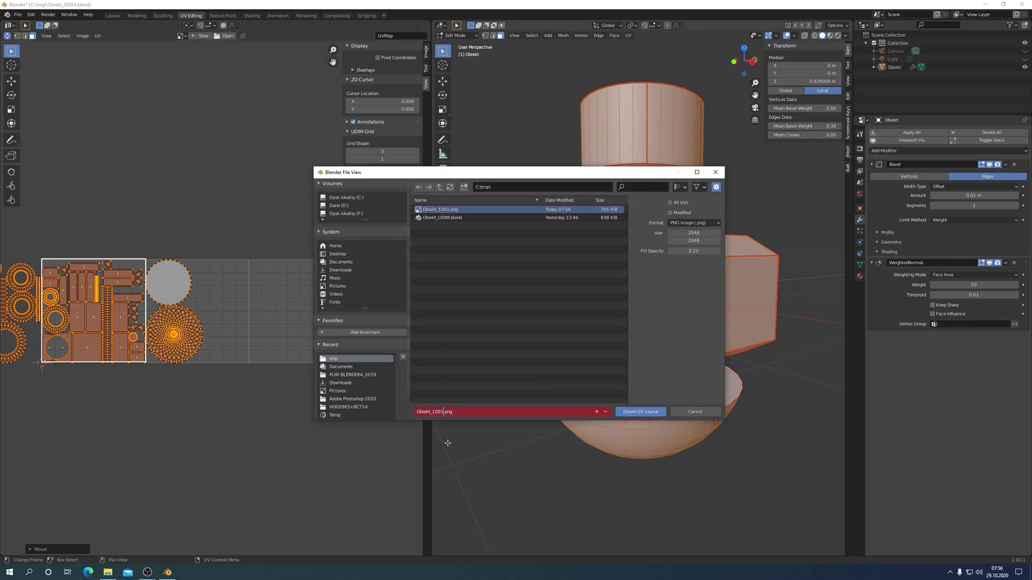
key(BackSpace)
text(2)
key(Return)
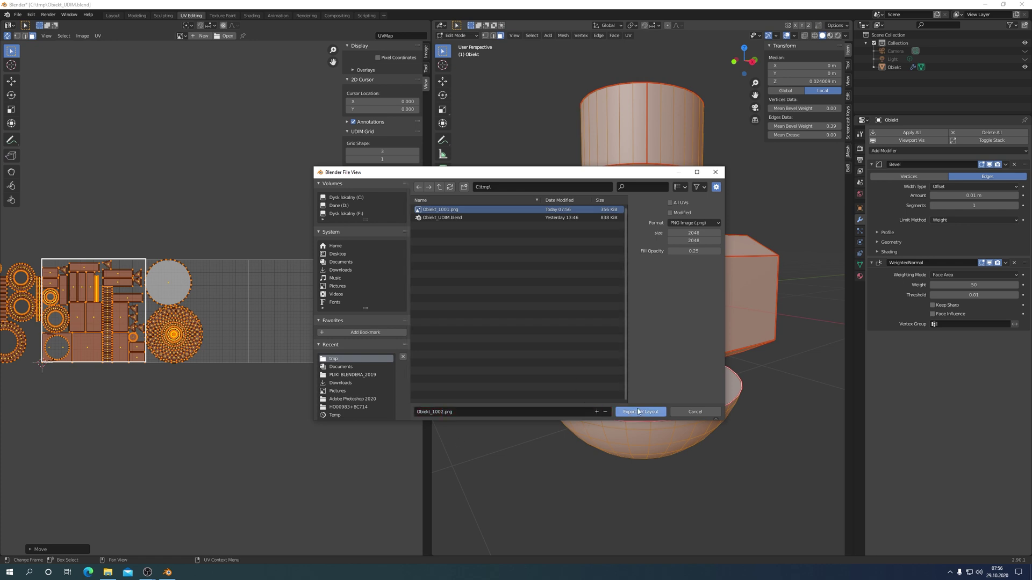
click(639, 411)
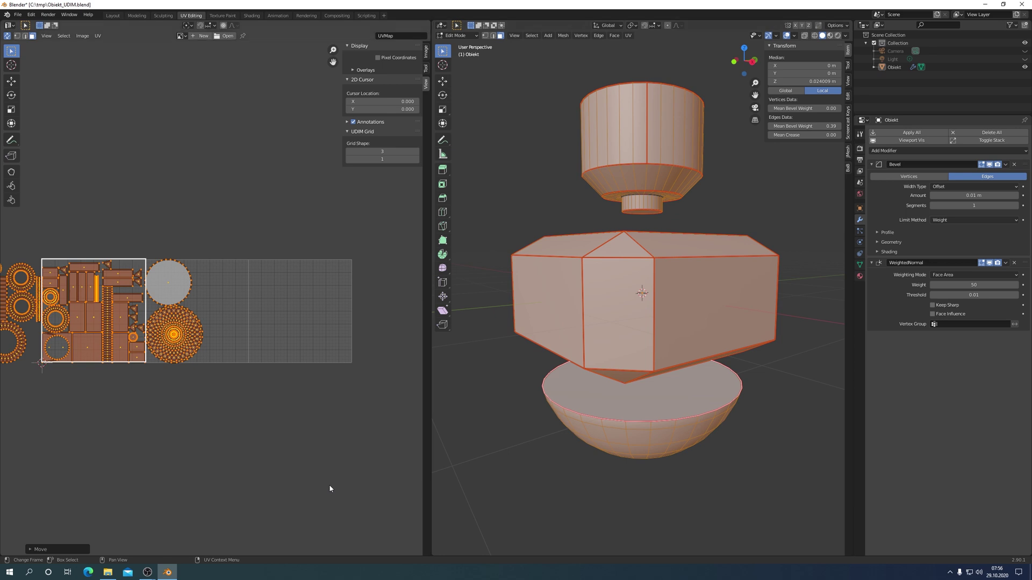
Shift the UV islands another -1 unit along X.
key(g)
text(x)
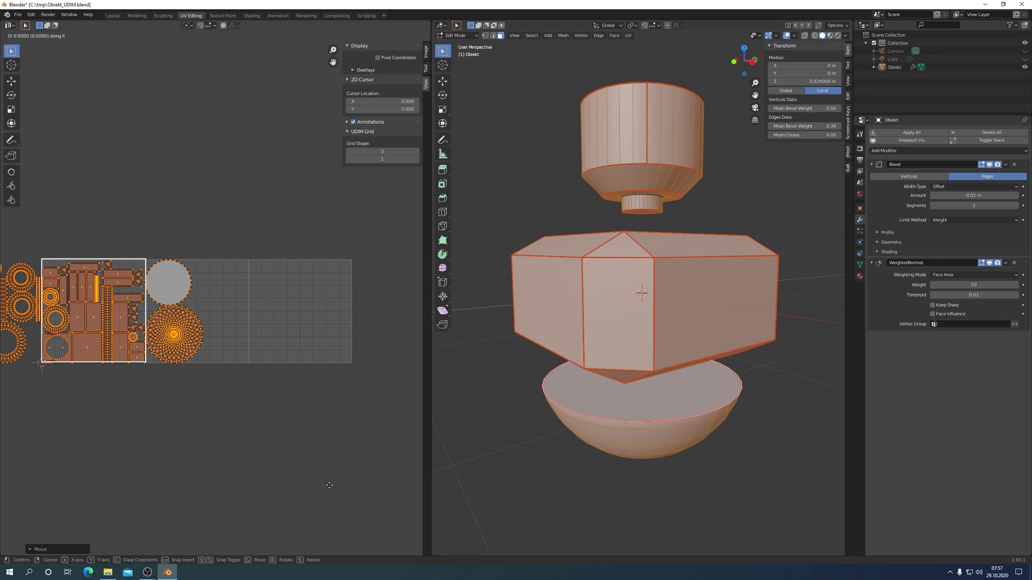
text(-1)
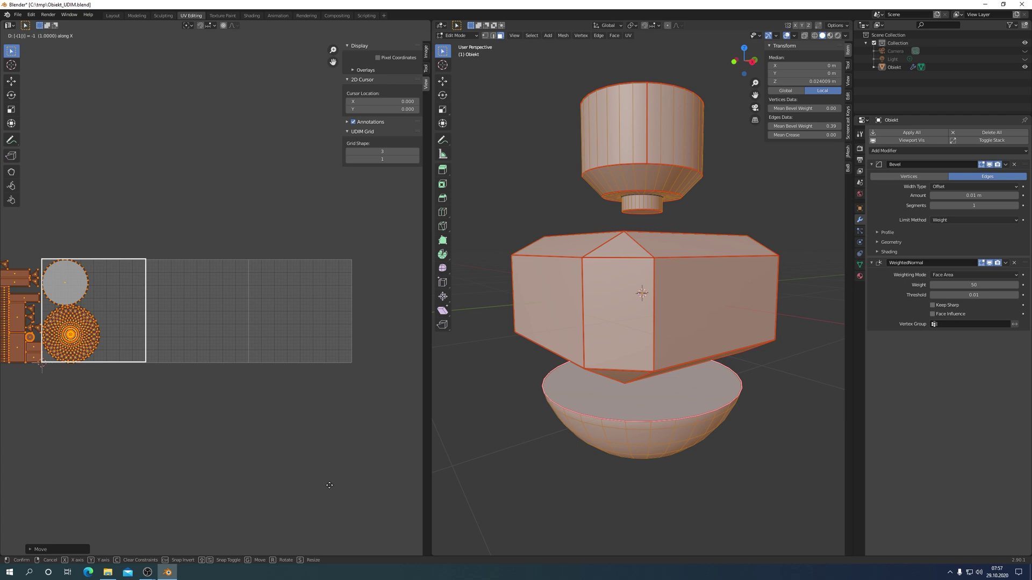
key(Return)
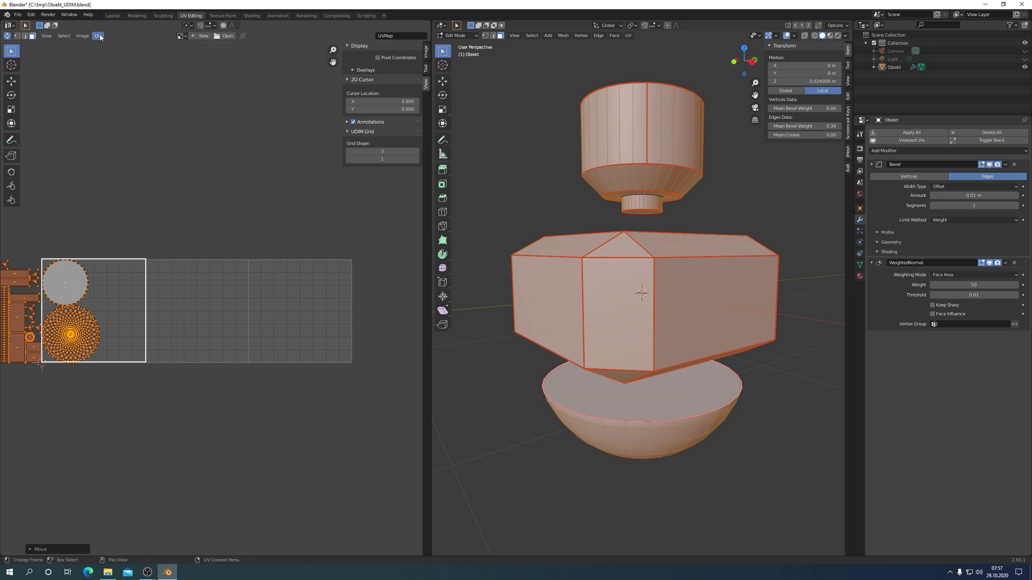
Export the UV layout as Obiekt_1003.png into C:\tmp.
click(97, 35)
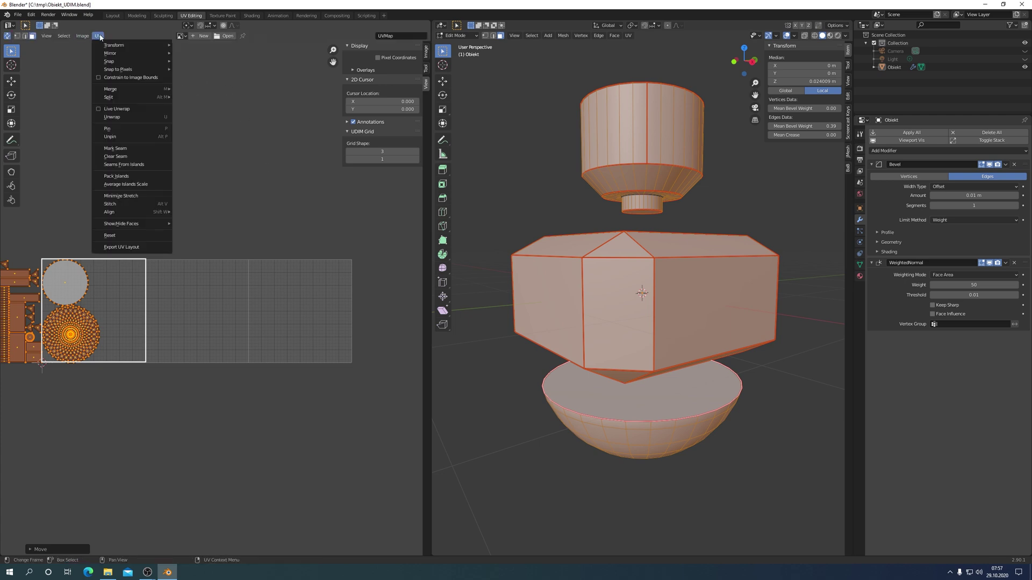
click(132, 247)
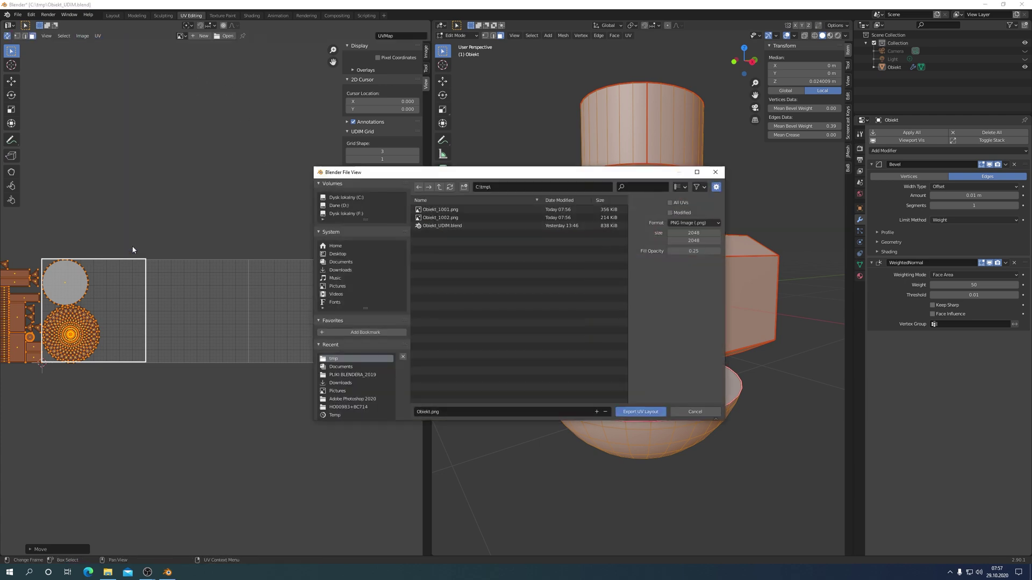
click(438, 217)
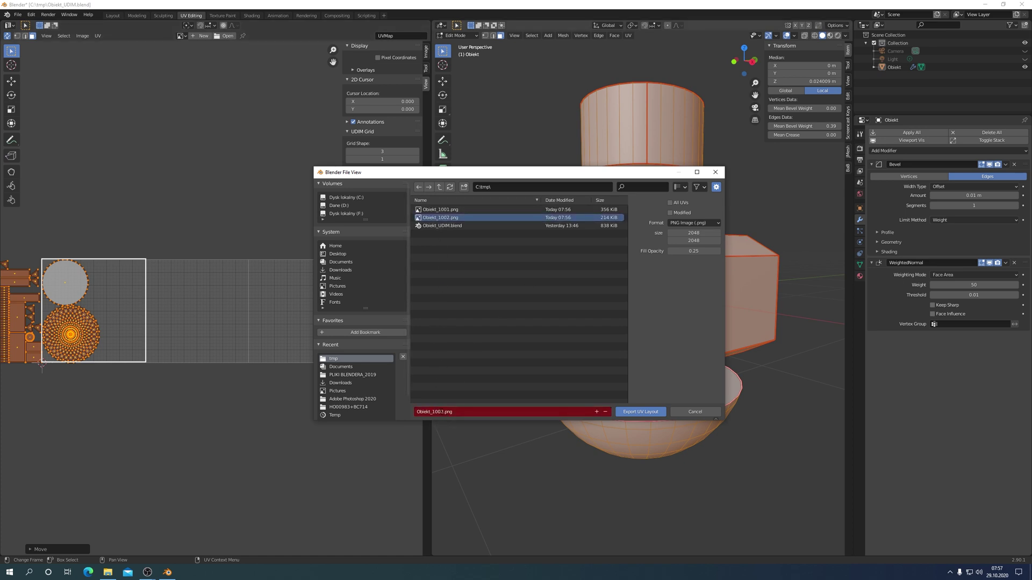
click(434, 412)
key(Right)
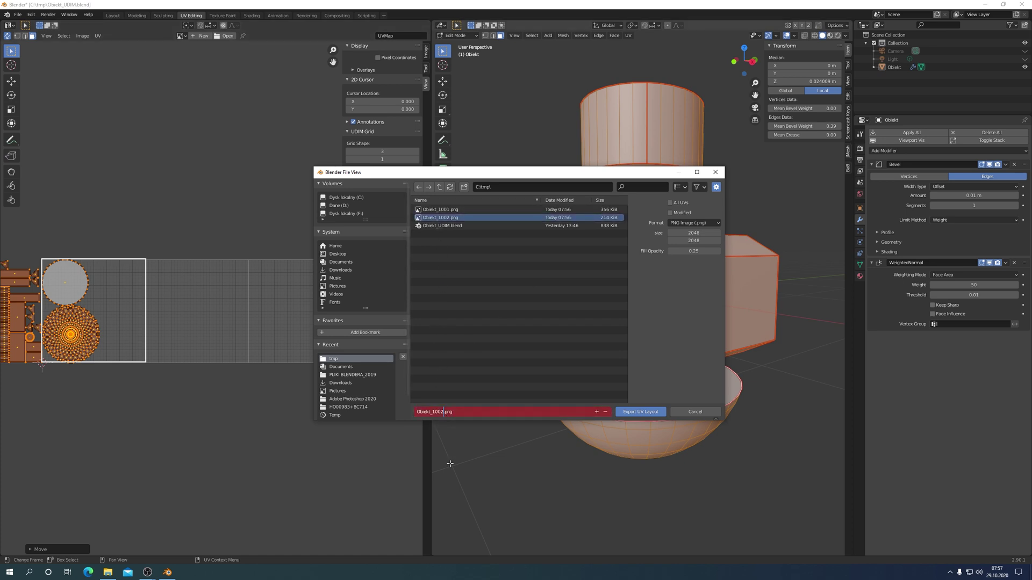
key(BackSpace)
text(3)
key(Return)
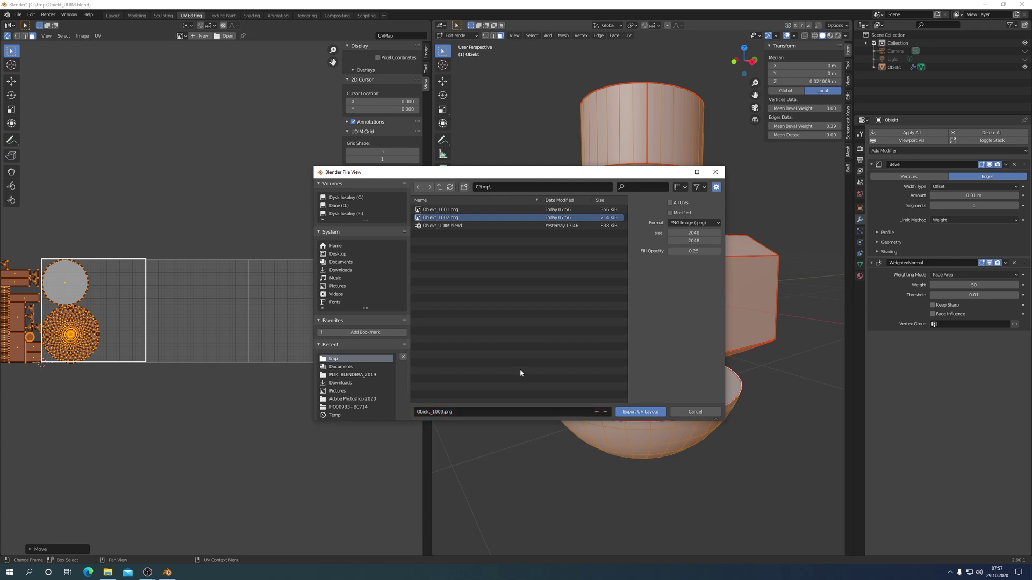
click(644, 415)
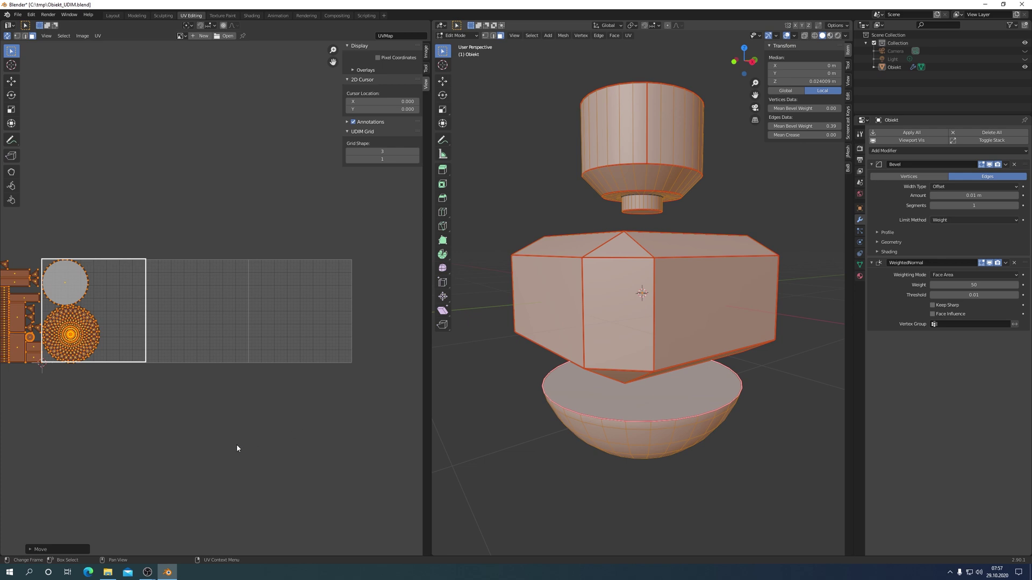
Move the UV islands 2 units right along X.
key(g)
key(x)
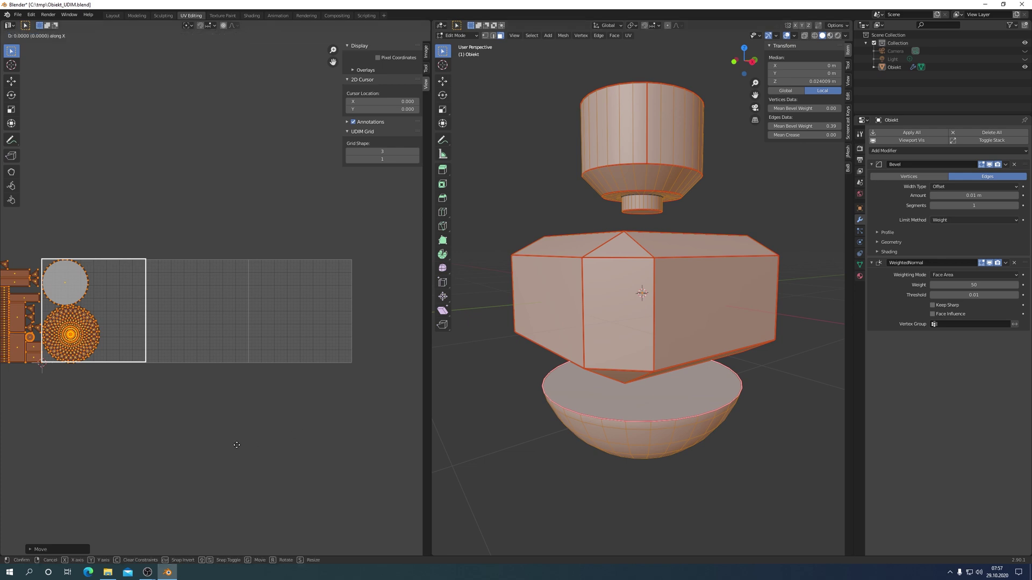
text(2)
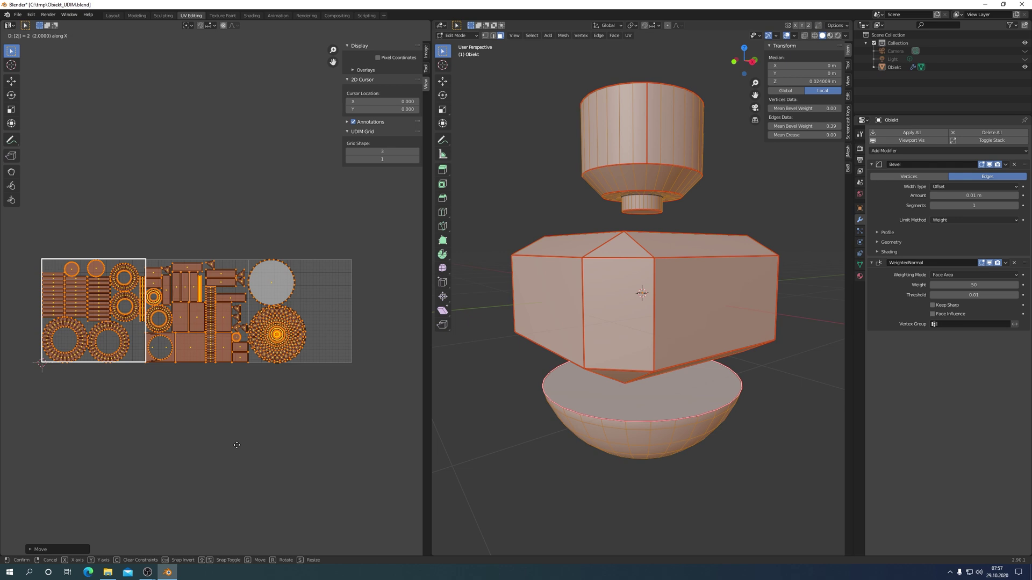
key(Return)
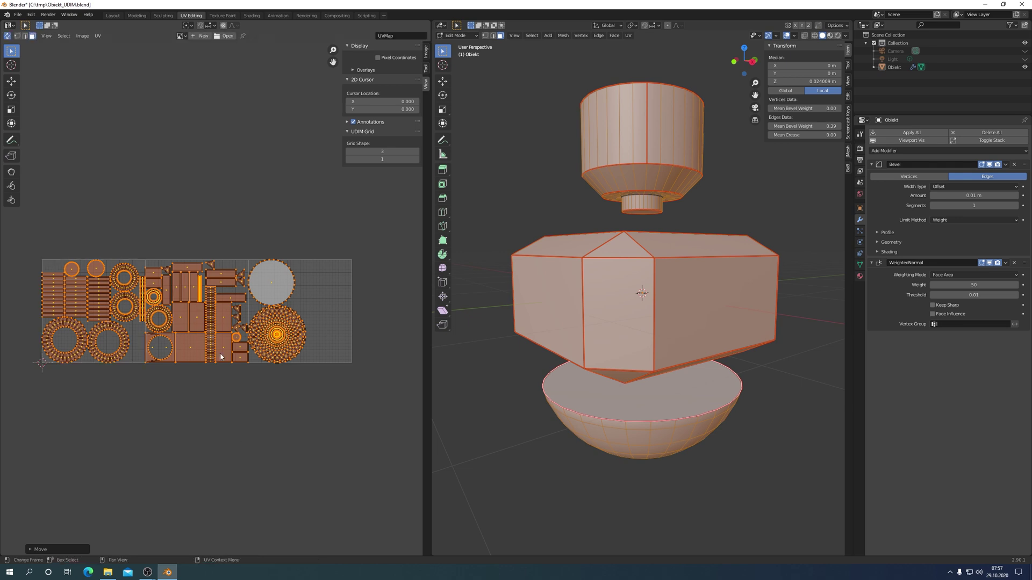
In the Shading workspace, browse the file browser to C:\tmp's Obiekt images.
click(255, 16)
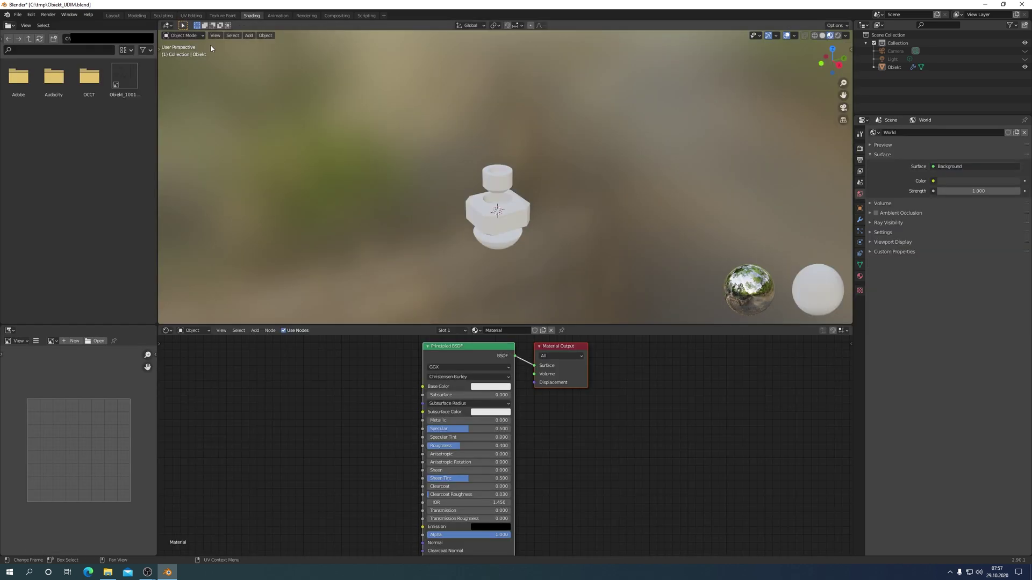
click(29, 39)
click(29, 40)
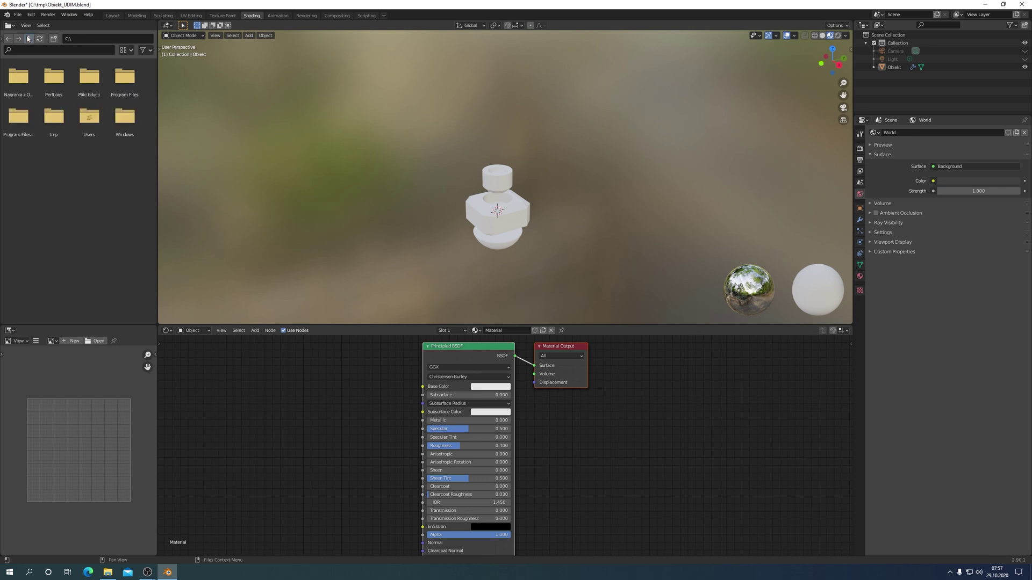
double_click(52, 118)
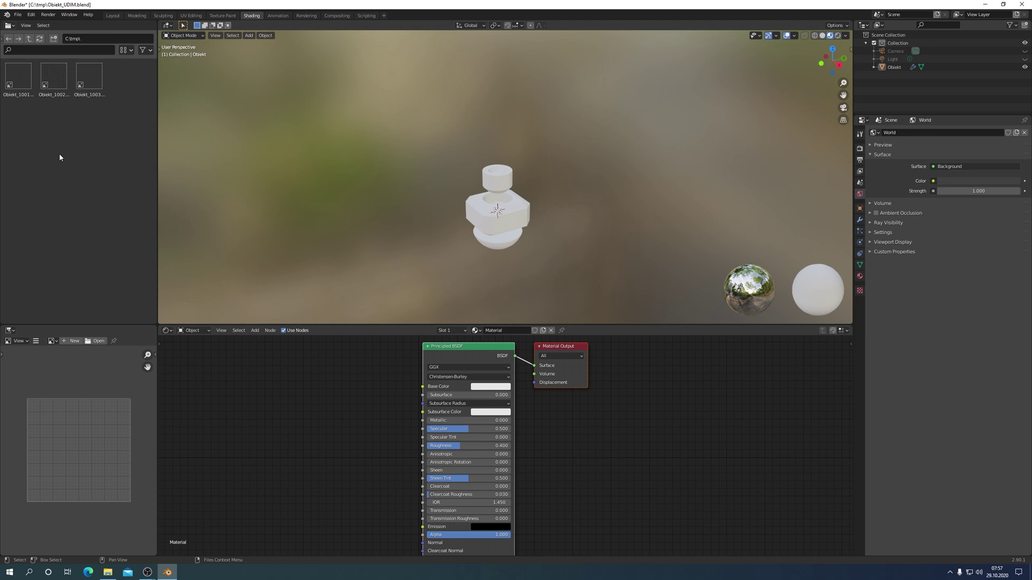
Back in UV Editing, rename the object's material to Obiekt_mat.
click(189, 15)
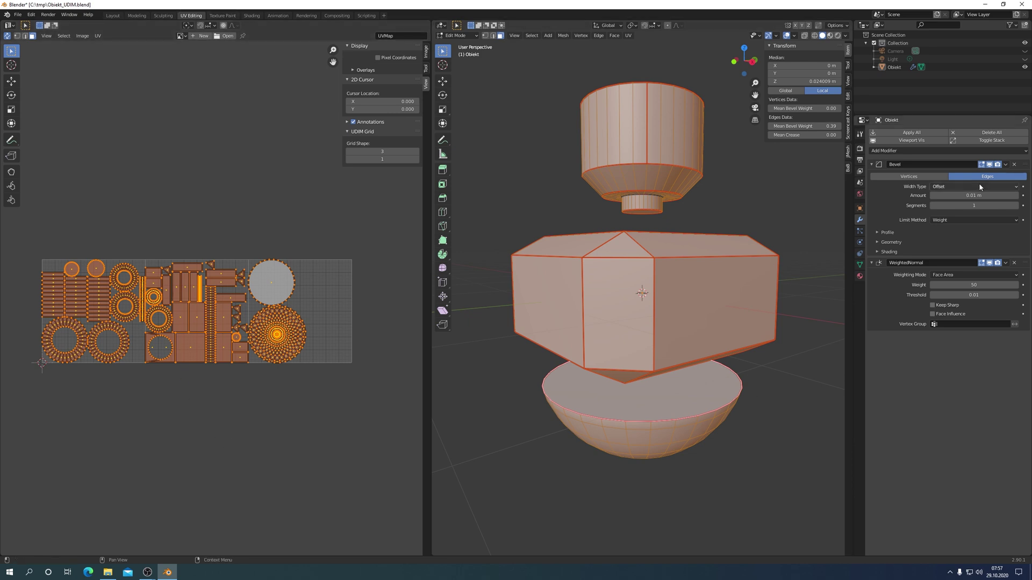
click(859, 276)
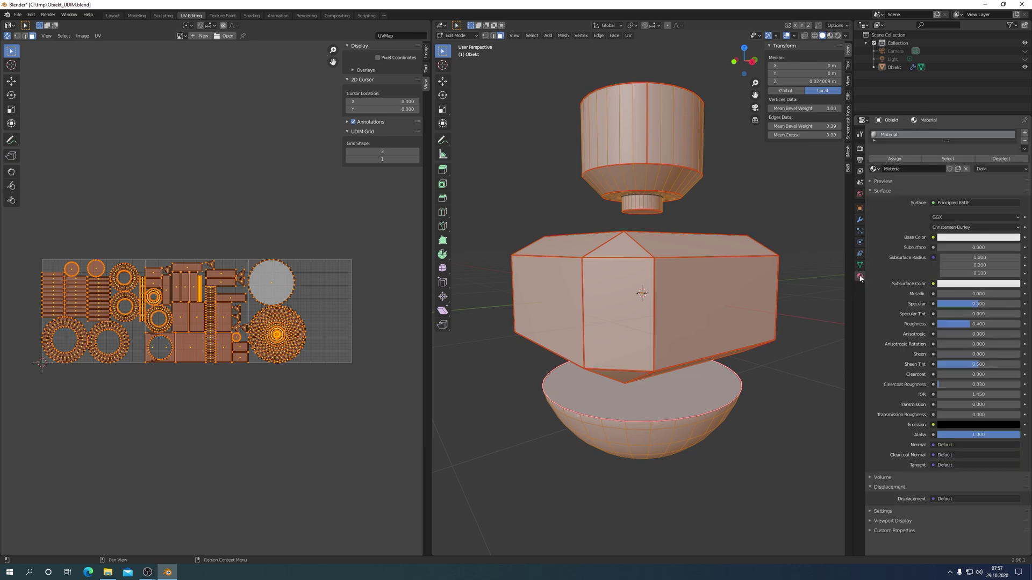
double_click(898, 135)
text(3)
Feed Base Color from an Image Texture and show Material Preview shading.
click(933, 238)
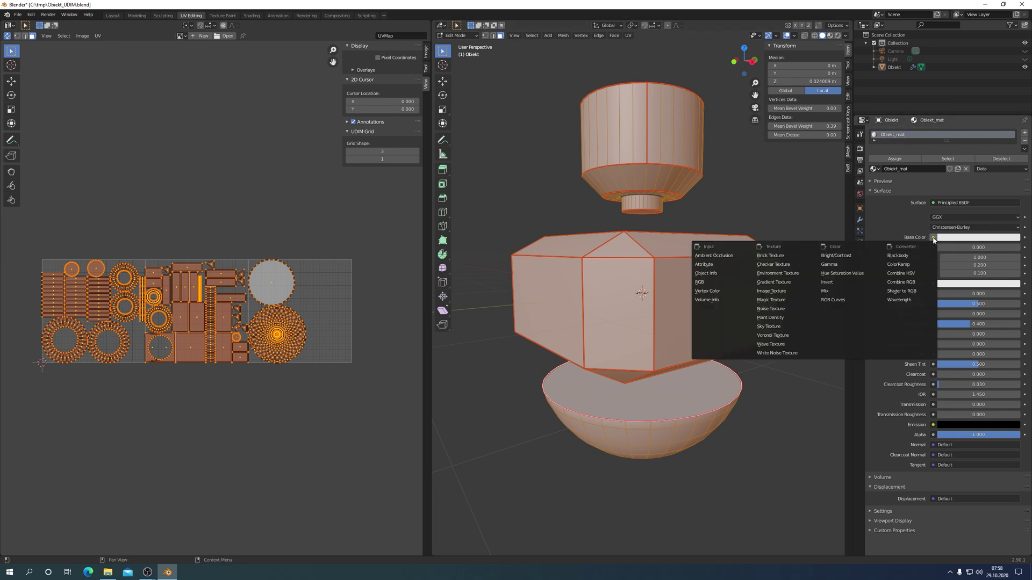
click(767, 291)
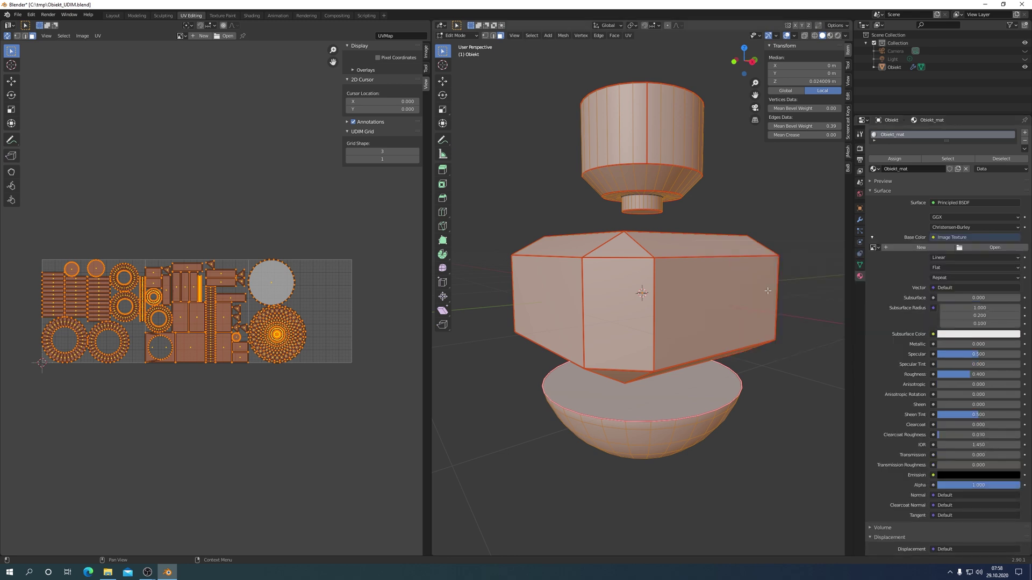
click(875, 248)
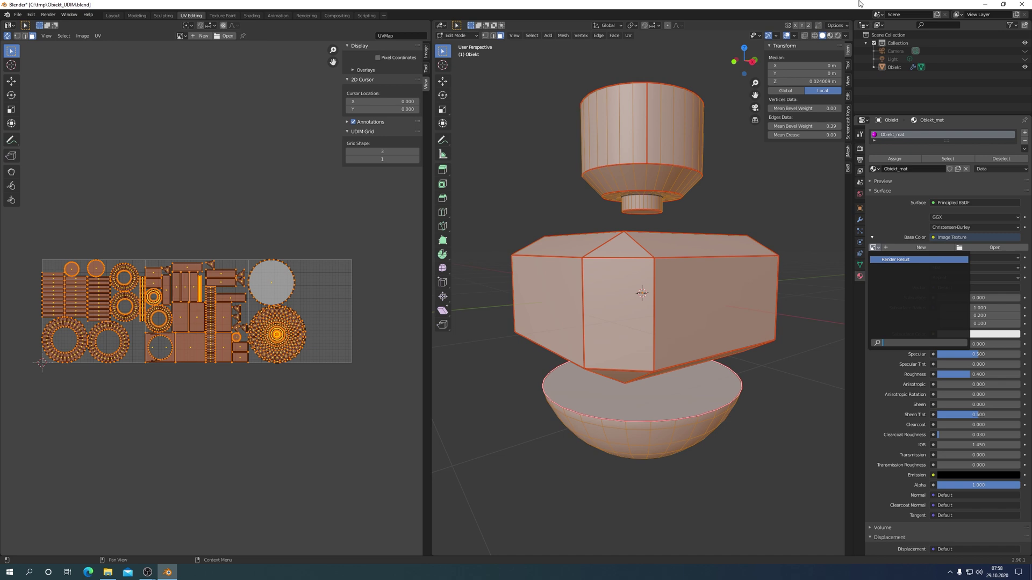
click(832, 36)
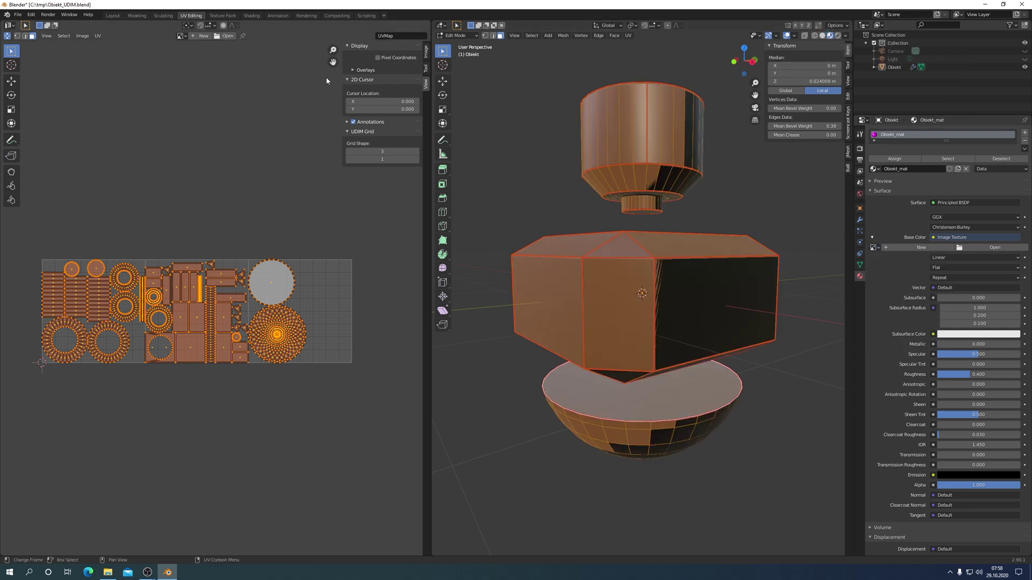
Set up a new image named Obiekt_UDIM, 2048 × 2048 pixels, with a red fill colour.
click(204, 37)
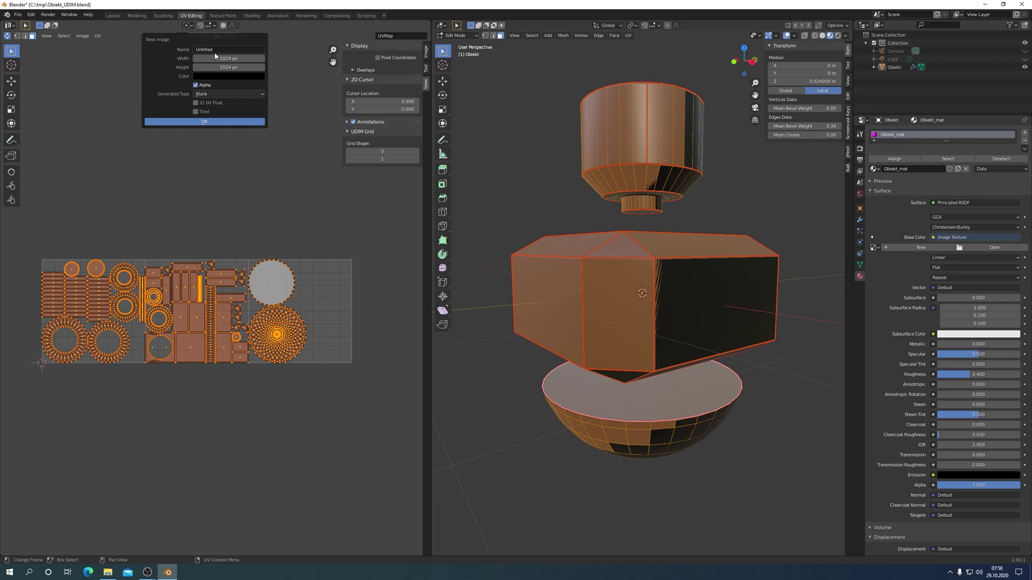
click(214, 49)
text(O)
text(biekt_)
text(UDIM)
key(Return)
click(221, 59)
text(204)
text(8)
key(Return)
click(225, 68)
text(2048)
key(Return)
click(227, 78)
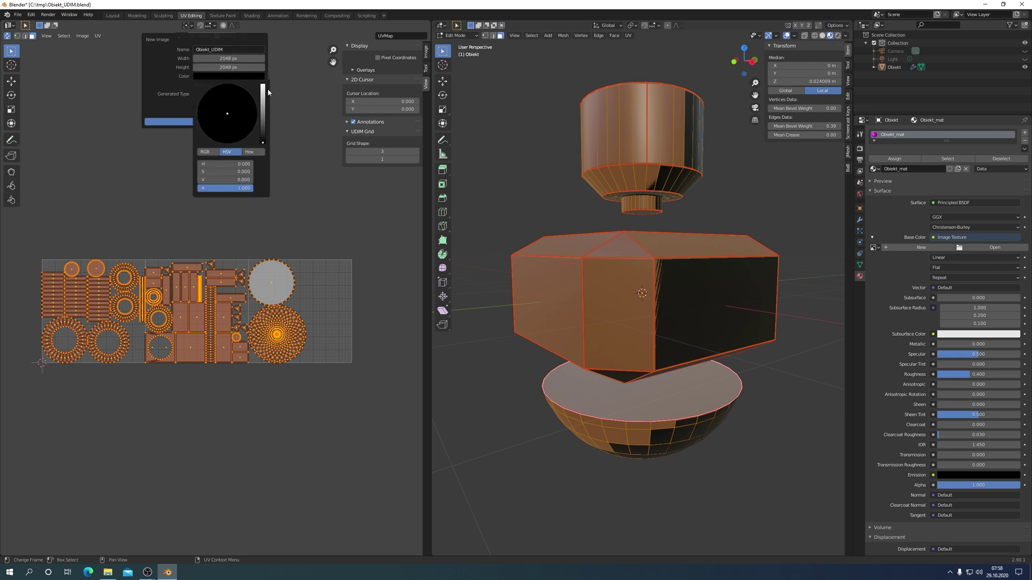
click(263, 91)
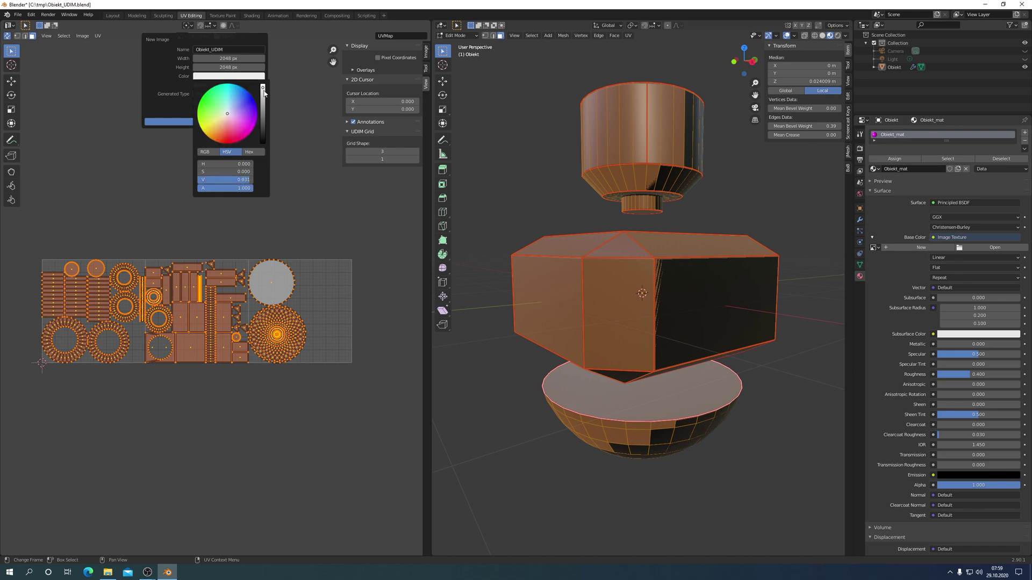
drag(231, 110, 225, 138)
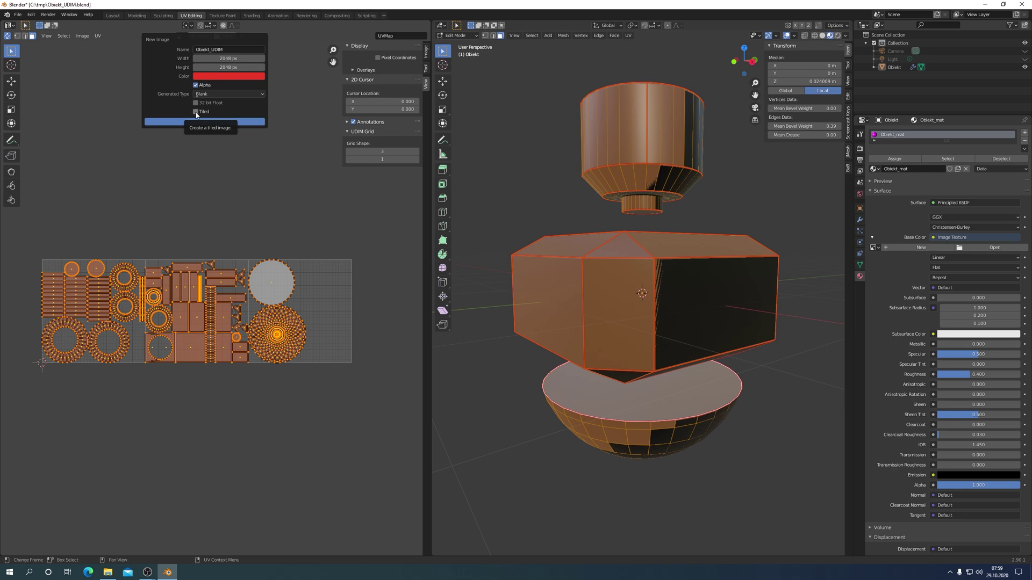
Create the red Obiekt_UDIM image and show its image and UDIM tile settings.
click(198, 121)
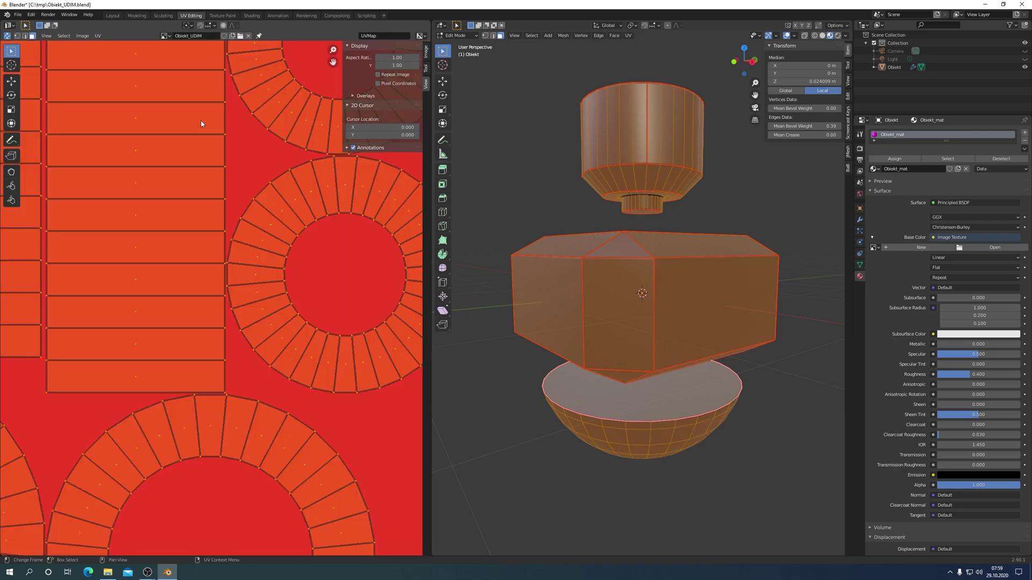
scroll(197, 160, down, 4)
scroll(201, 158, down, 3)
scroll(200, 157, down, 1)
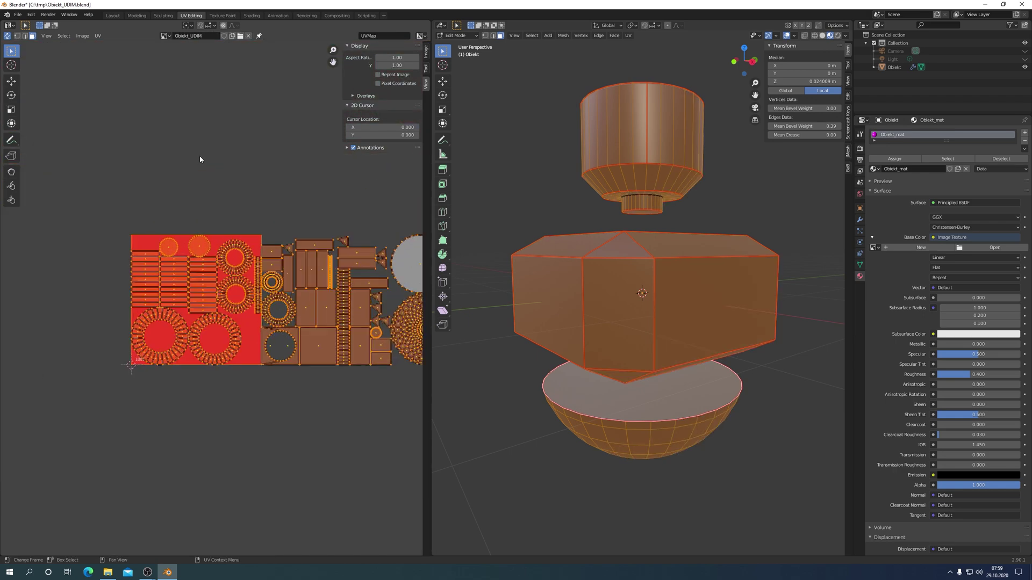
scroll(199, 156, down, 1)
ctrl+scroll(177, 177, down, 3)
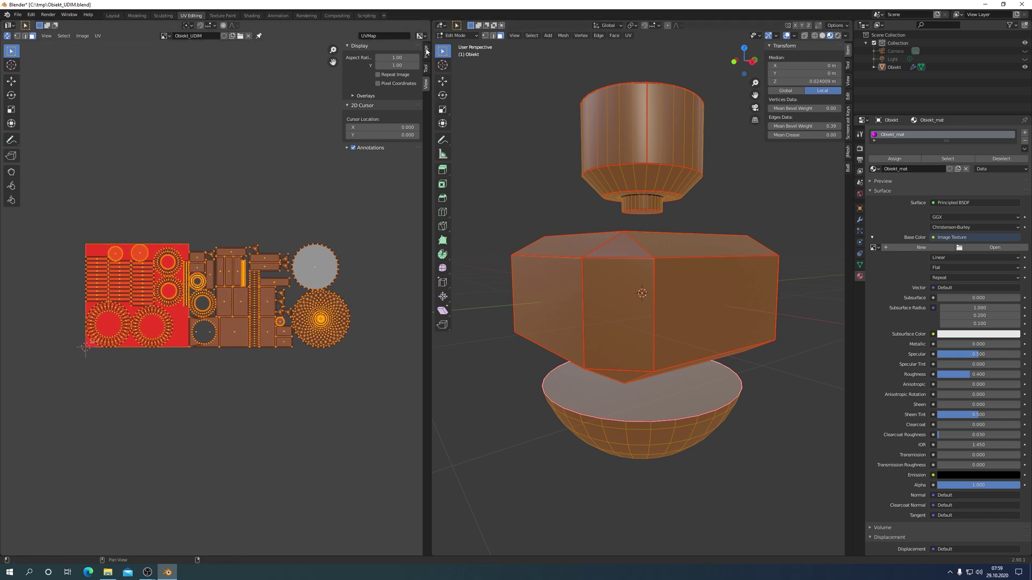
click(426, 52)
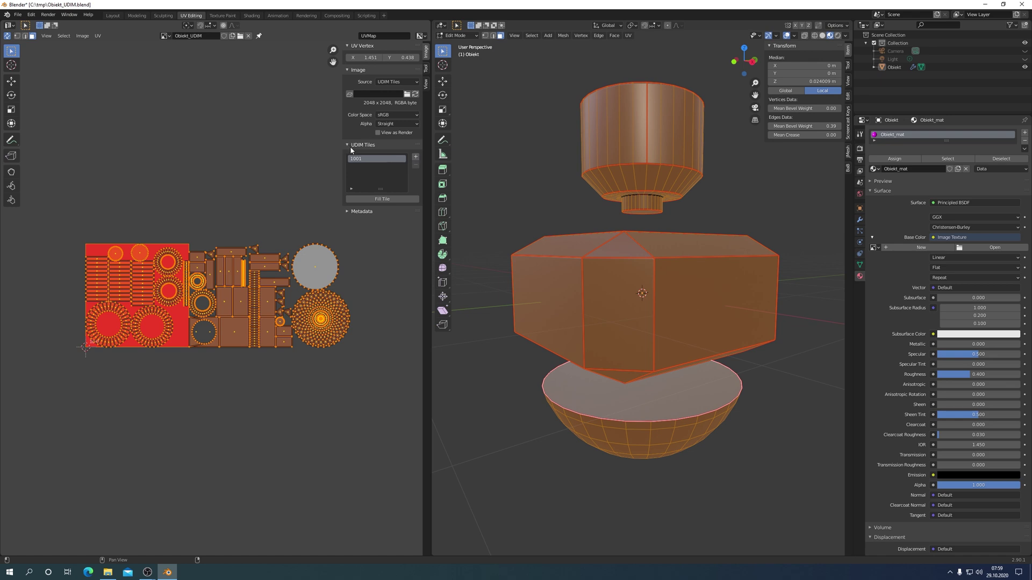
Add UDIM tile 1002 filled with bright green.
click(415, 157)
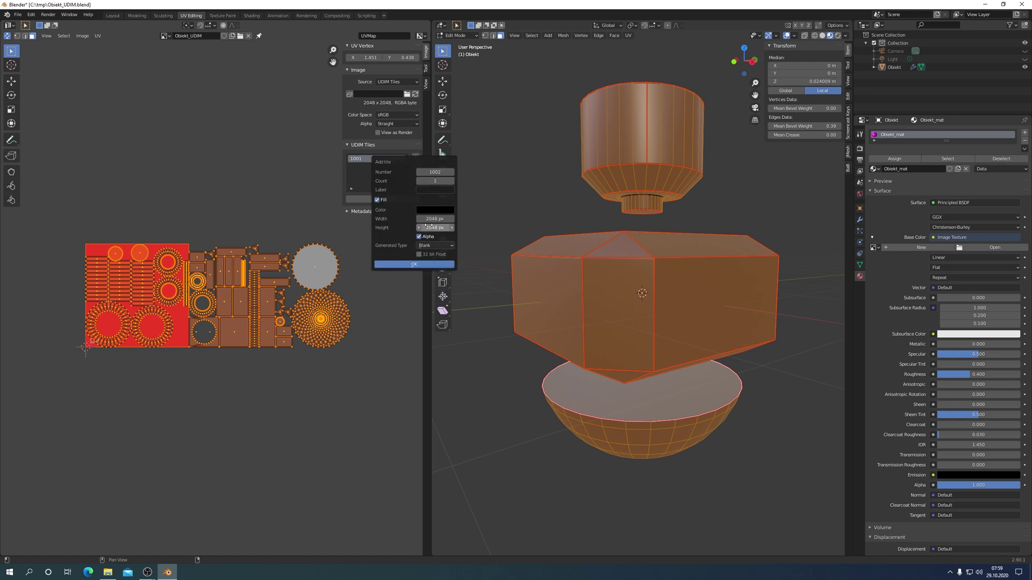
click(430, 211)
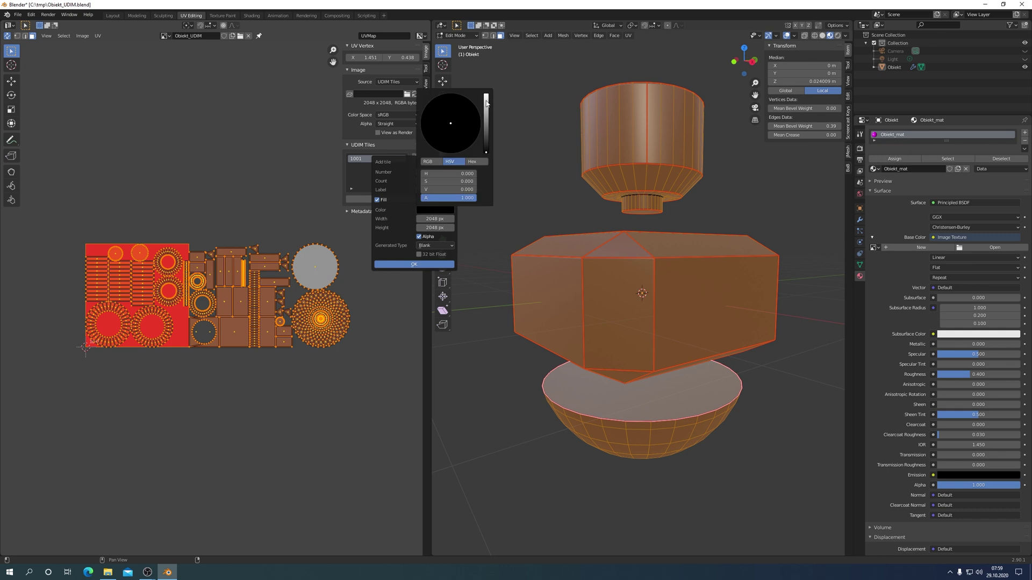
drag(486, 104, 486, 98)
click(428, 111)
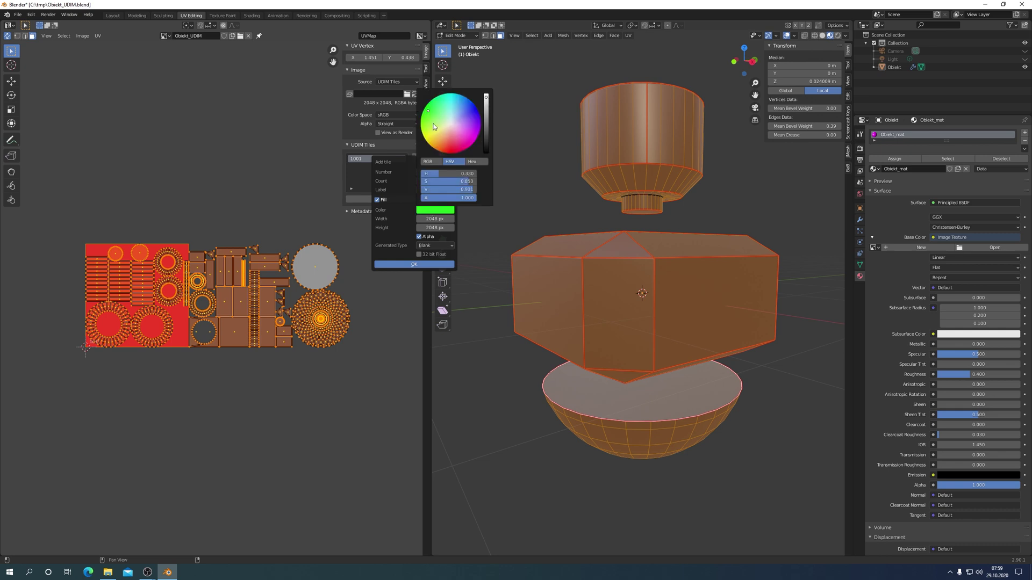
click(414, 265)
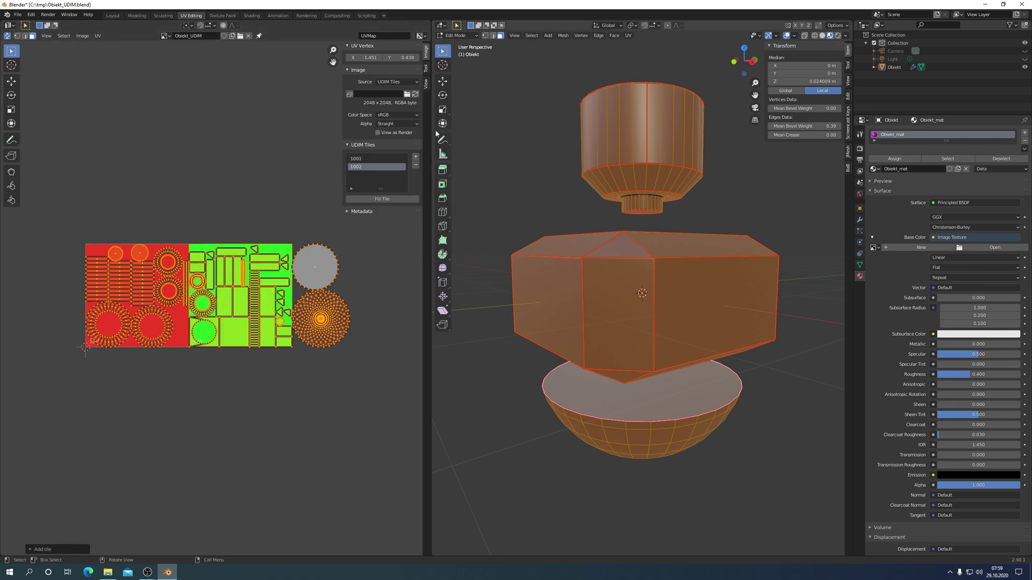
Add UDIM tile 1003 filled with blue.
click(415, 156)
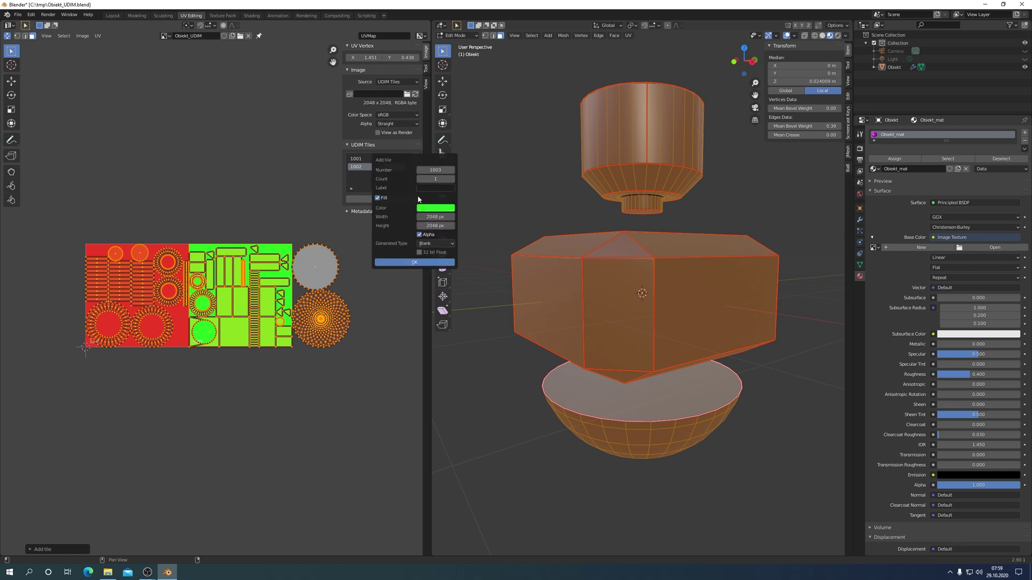
click(444, 209)
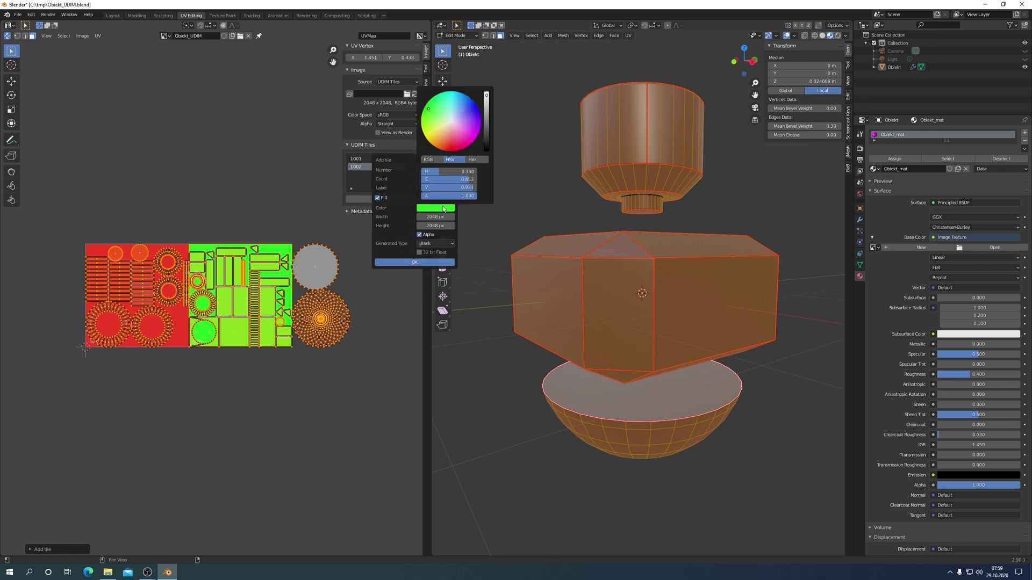
click(463, 103)
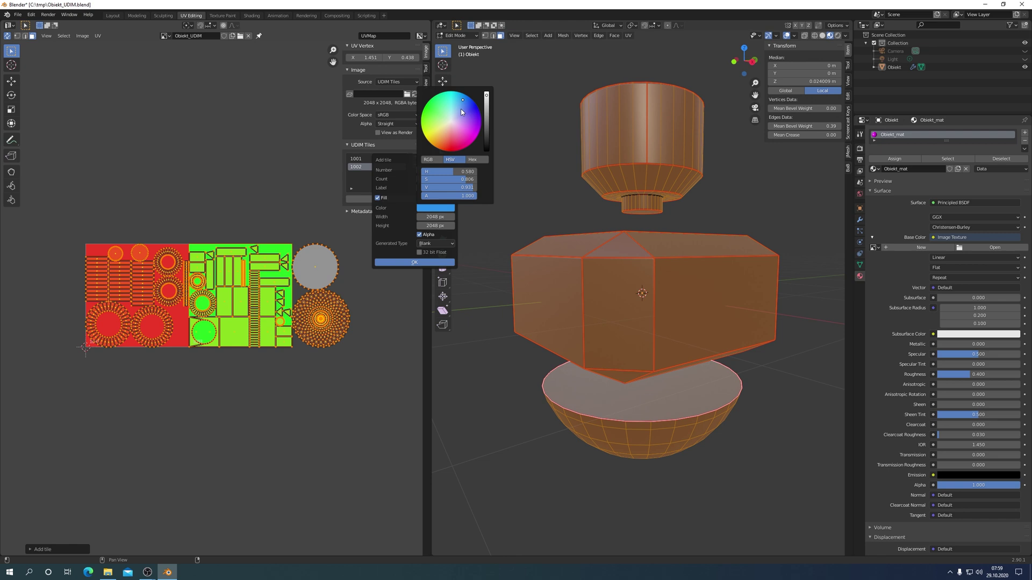
click(419, 264)
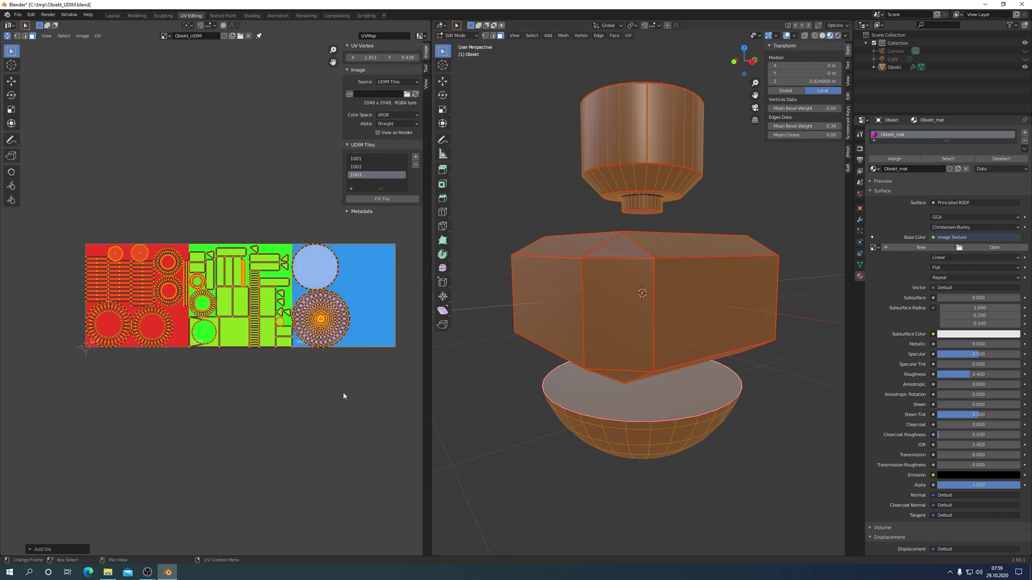
Save As the three-tile image into C:\tmp as Obiekt_UDIM.1001.png and its sibling tiles.
click(78, 37)
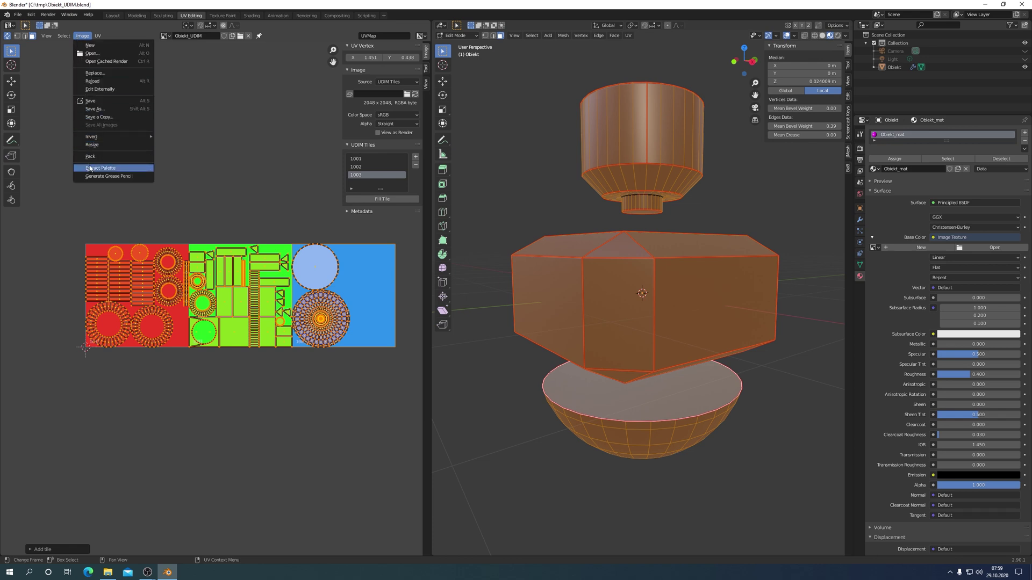
click(95, 102)
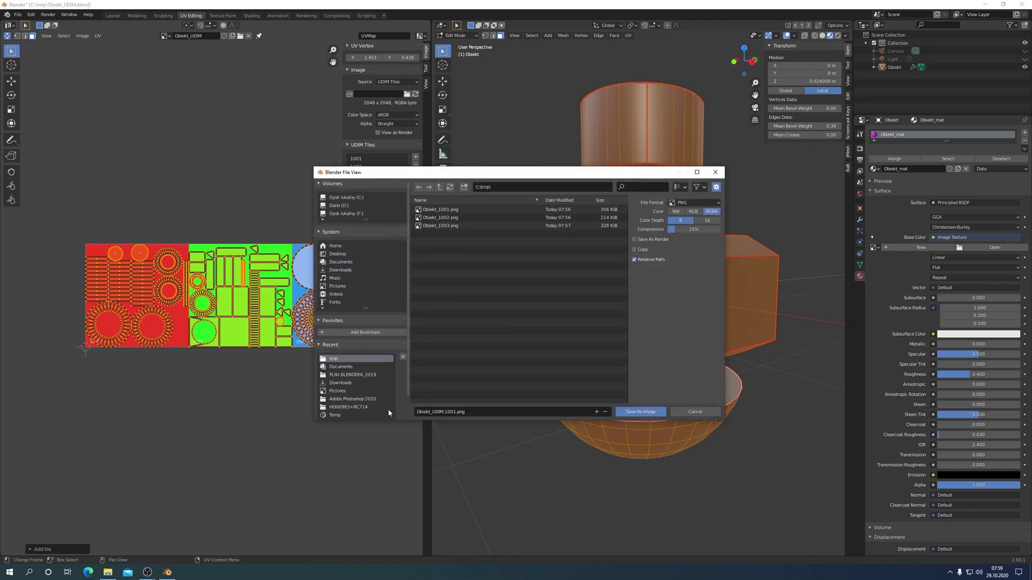
click(642, 412)
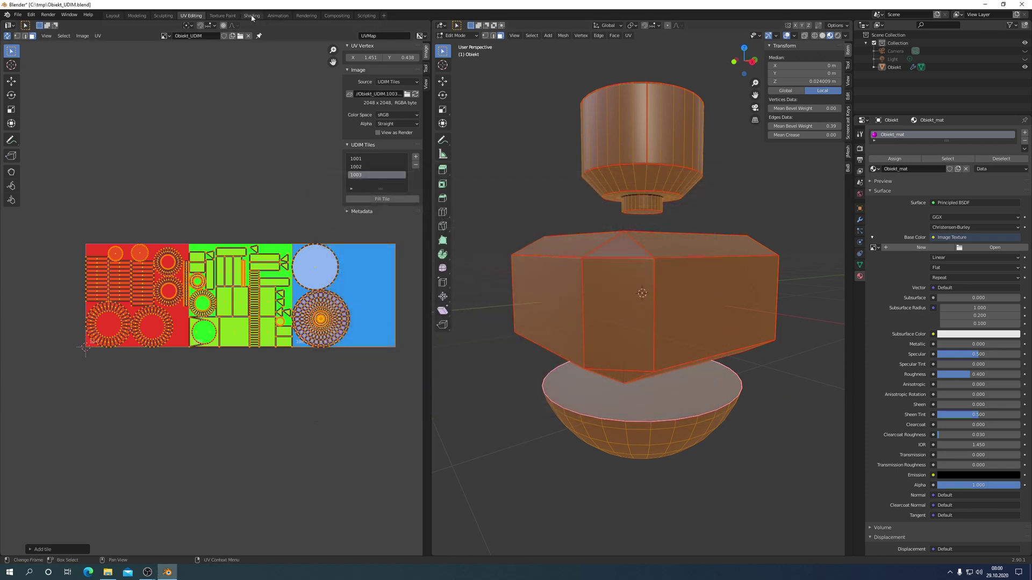
click(253, 16)
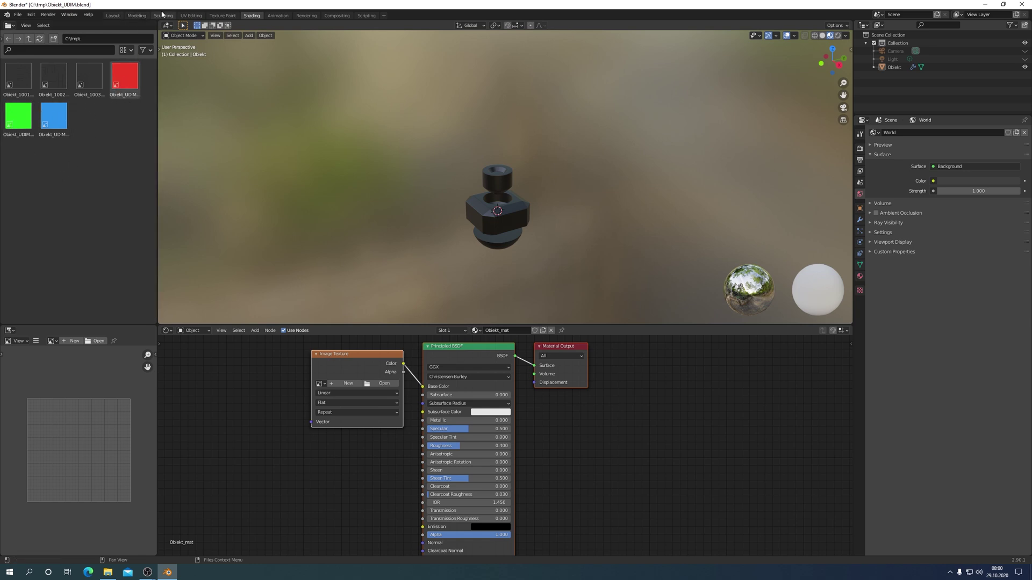
Assign Obiekt_UDIM as the Base Color image texture, turning cup red, box green, bowl blue.
click(195, 18)
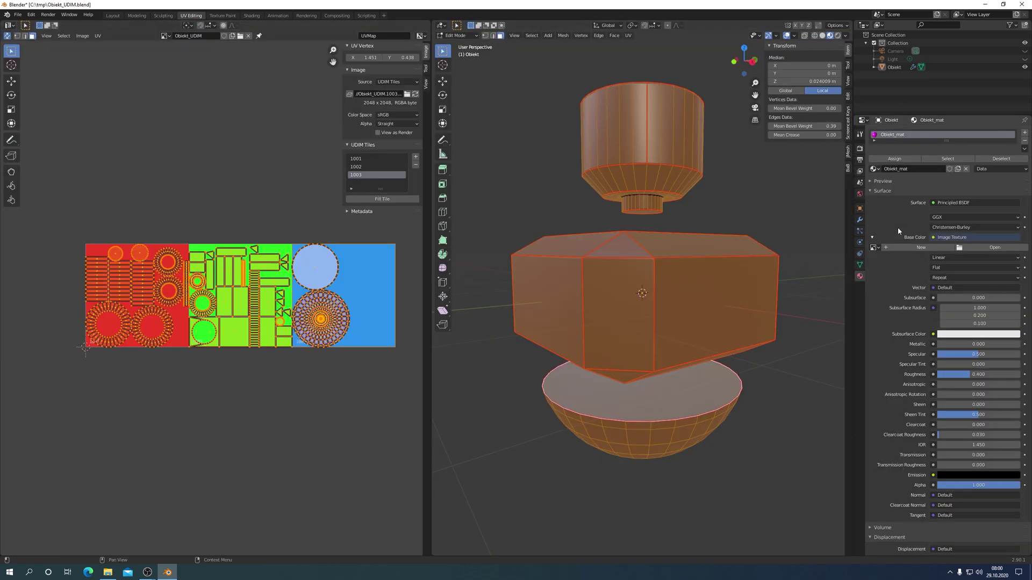
click(874, 247)
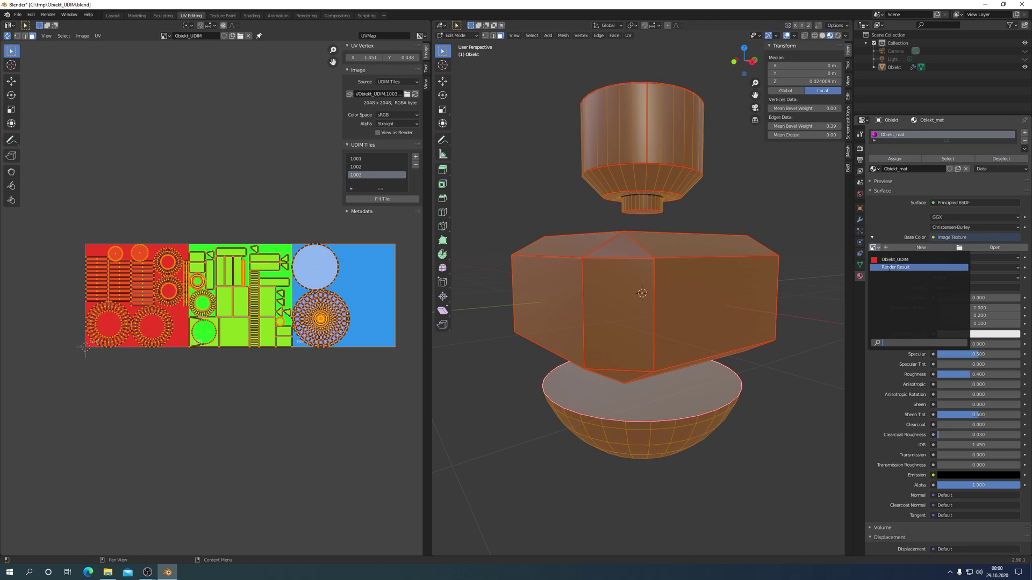
click(890, 260)
scroll(654, 228, down, 2)
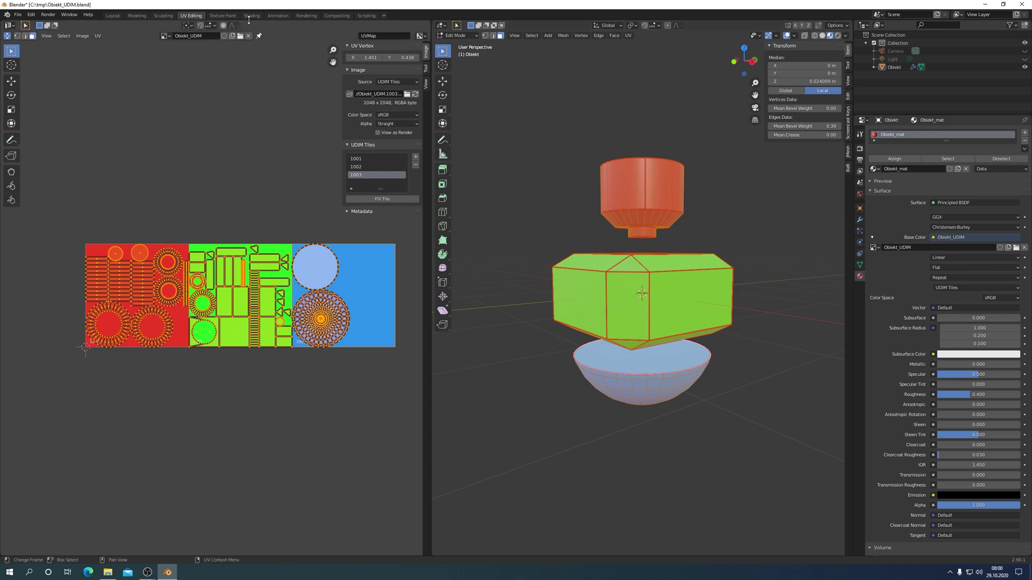
click(221, 16)
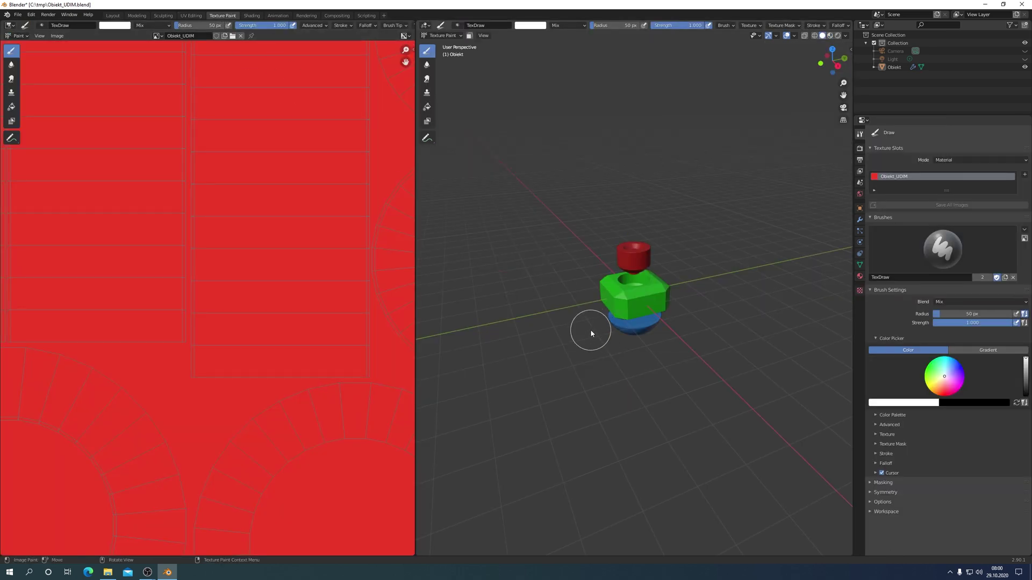
In a front view, set the texture-paint brush radius to 11 px.
key(KP_1)
scroll(591, 329, up, 3)
scroll(728, 323, up, 3)
scroll(733, 236, up, 2)
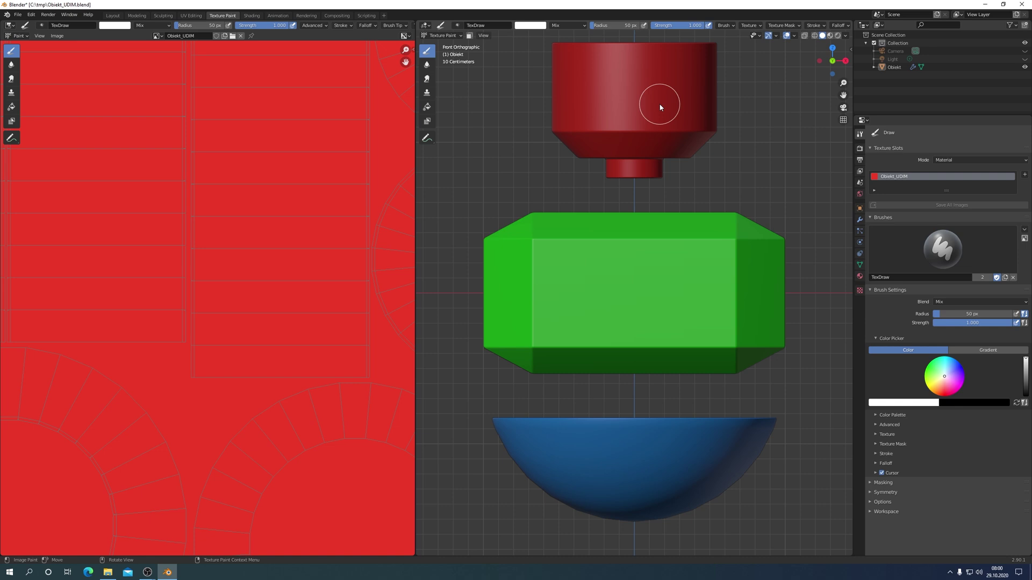
key(f)
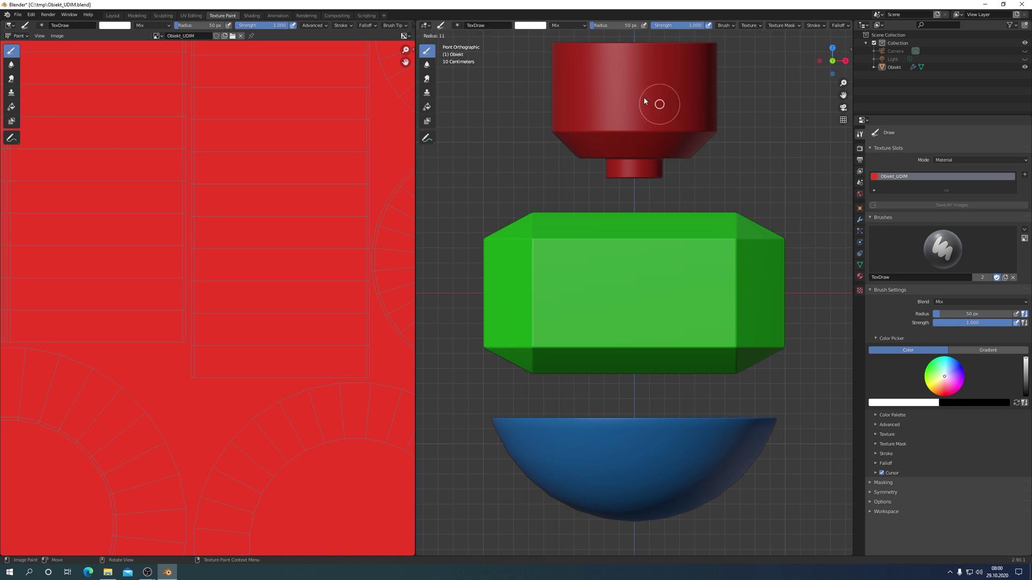
click(643, 97)
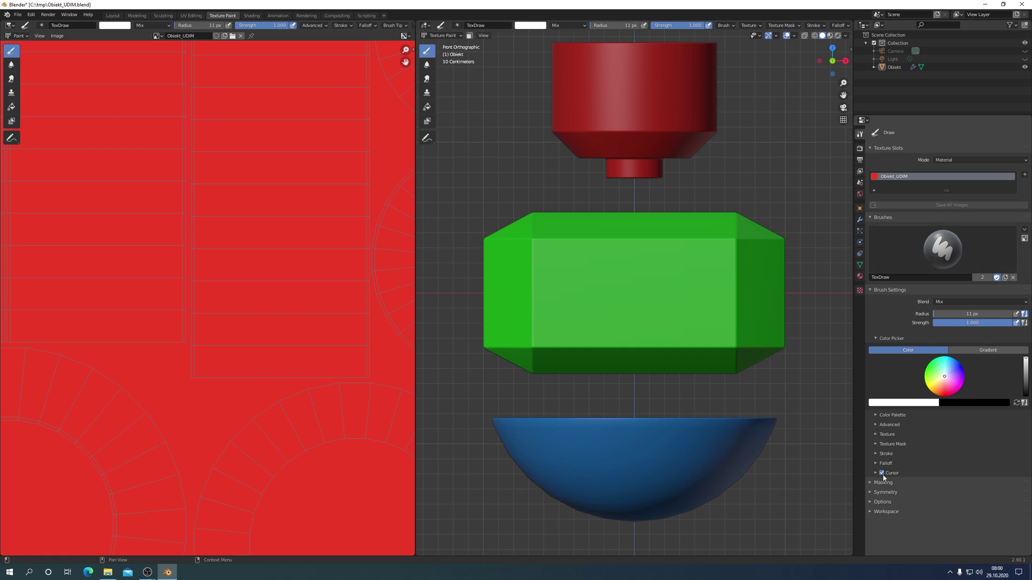
Switch the brush's stroke method to Line.
click(877, 455)
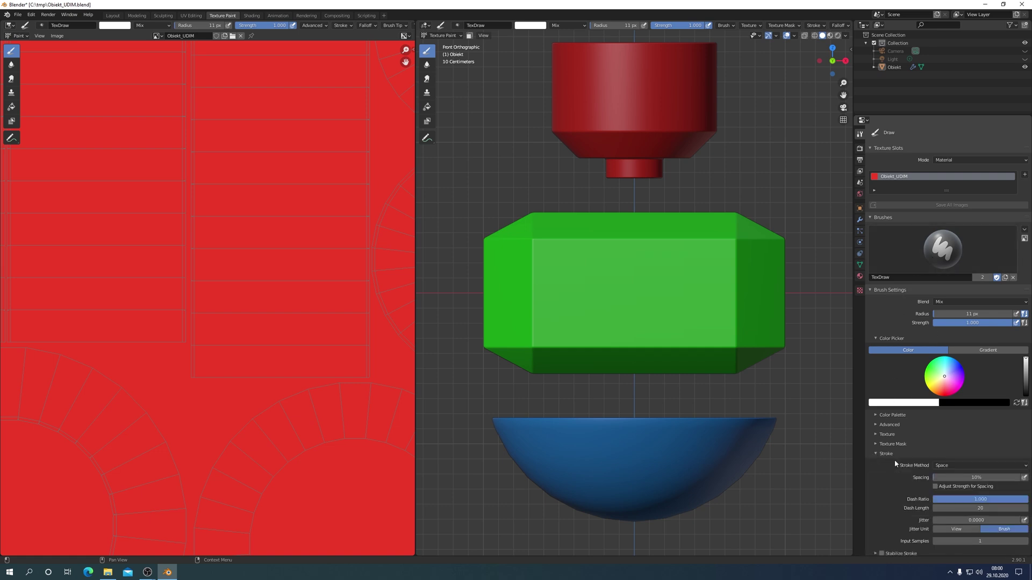
click(1027, 467)
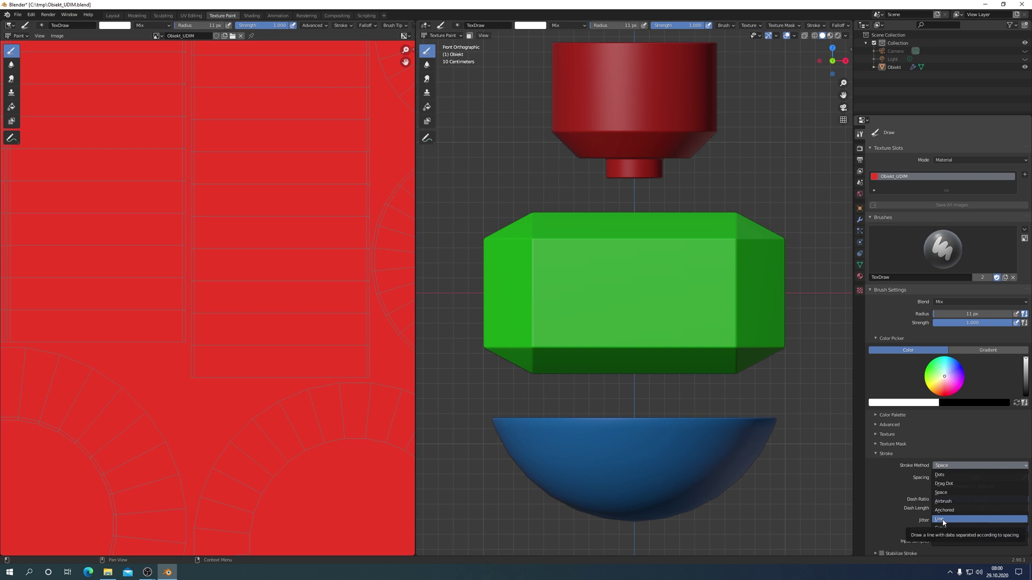
click(943, 519)
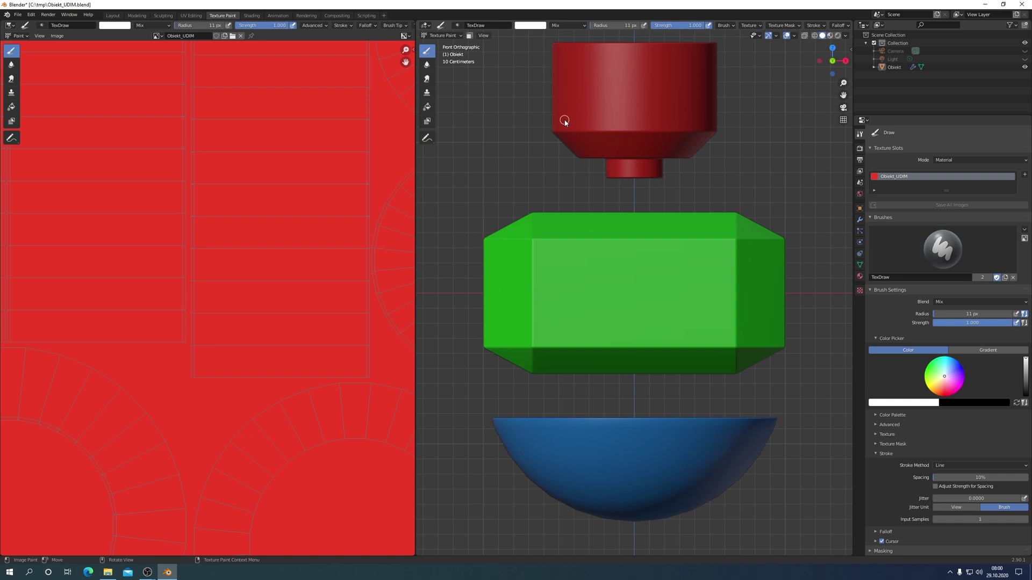
Paint one straight white stripe across the red cup and two across the blue bowl.
drag(564, 120, 709, 118)
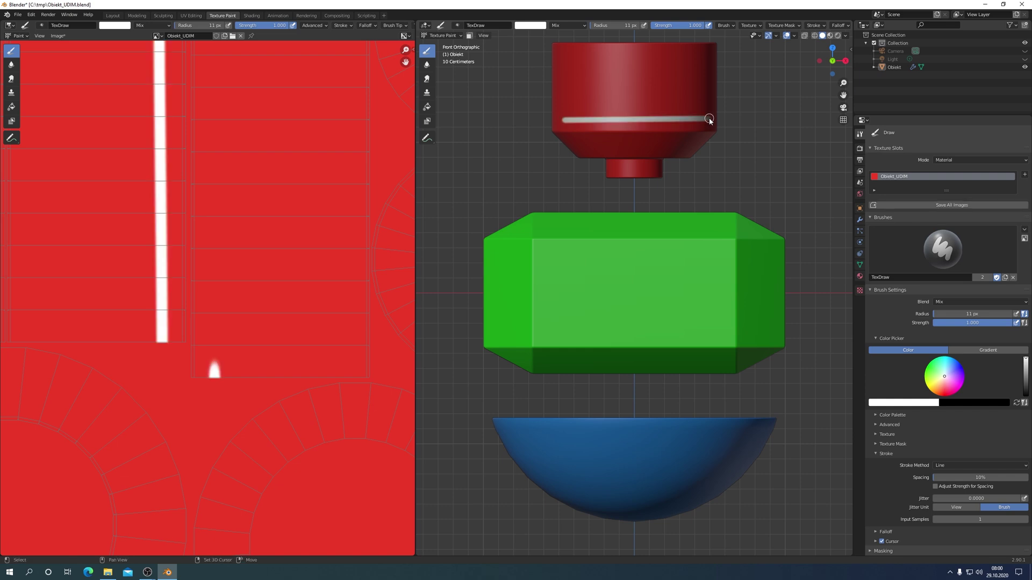
scroll(142, 275, down, 4)
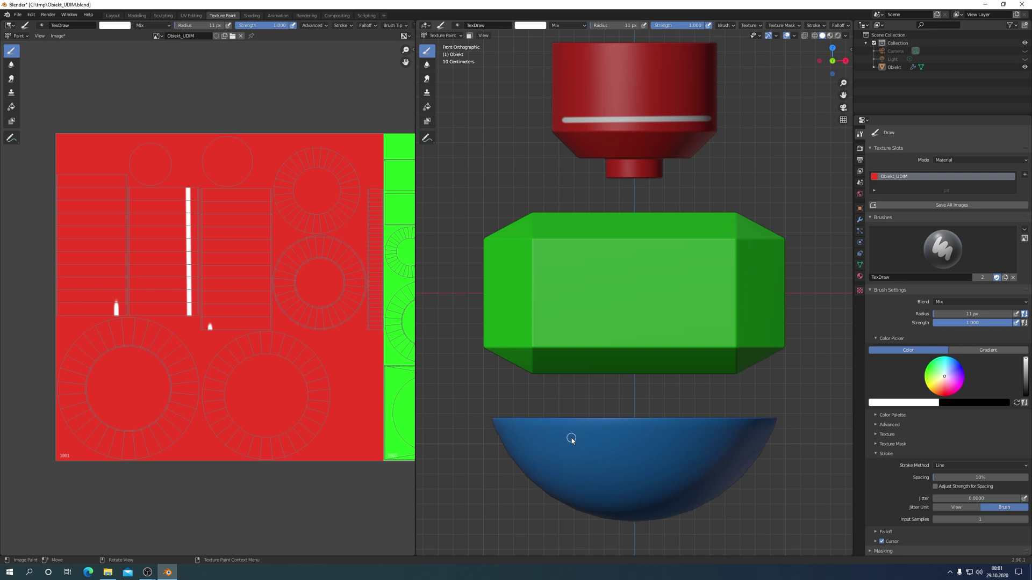
drag(571, 440, 709, 439)
drag(551, 462, 721, 466)
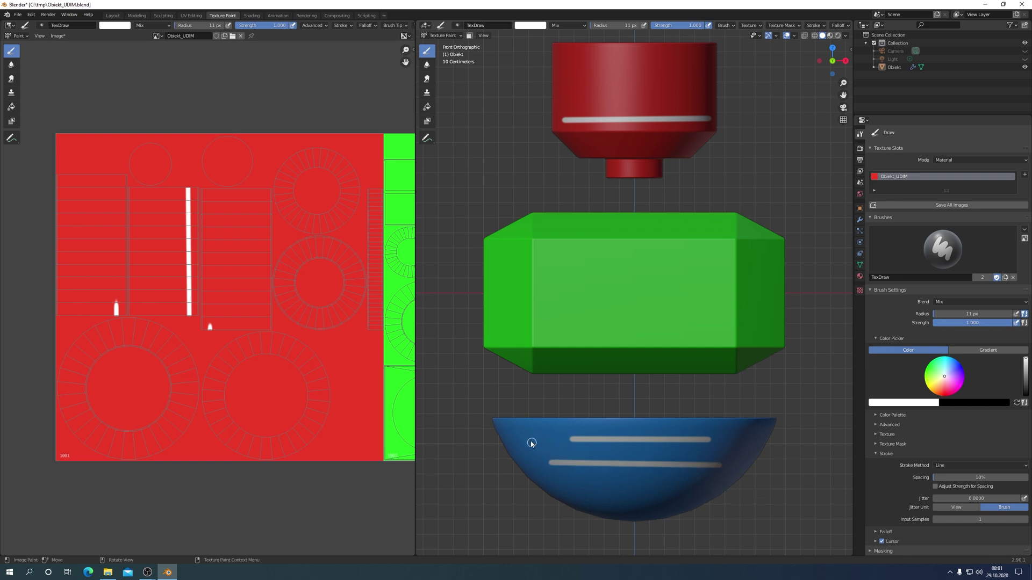
scroll(344, 298, down, 8)
scroll(344, 297, up, 1)
scroll(330, 344, up, 1)
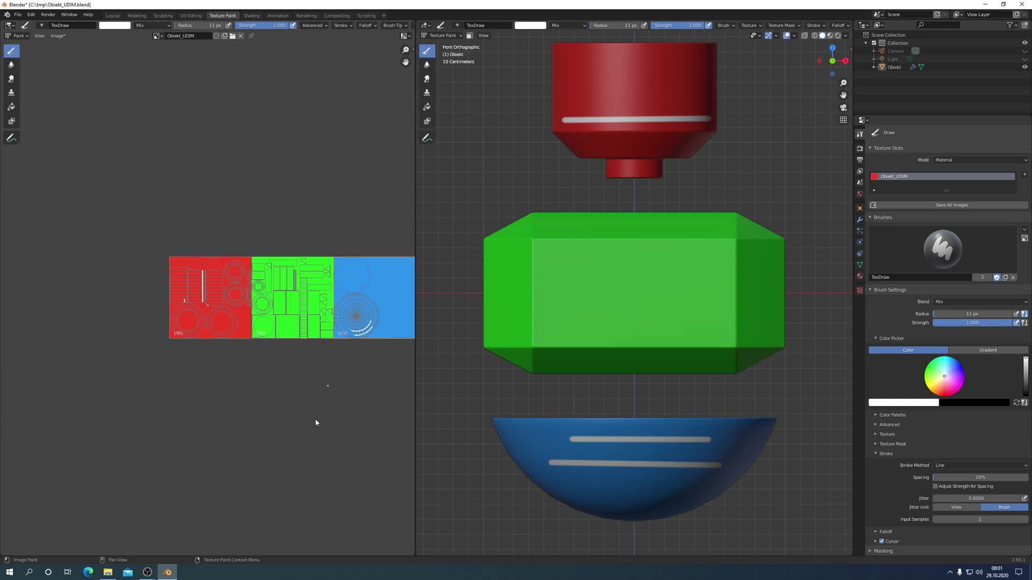
Save the painted red tile image and return to the UV Editing workspace.
click(58, 38)
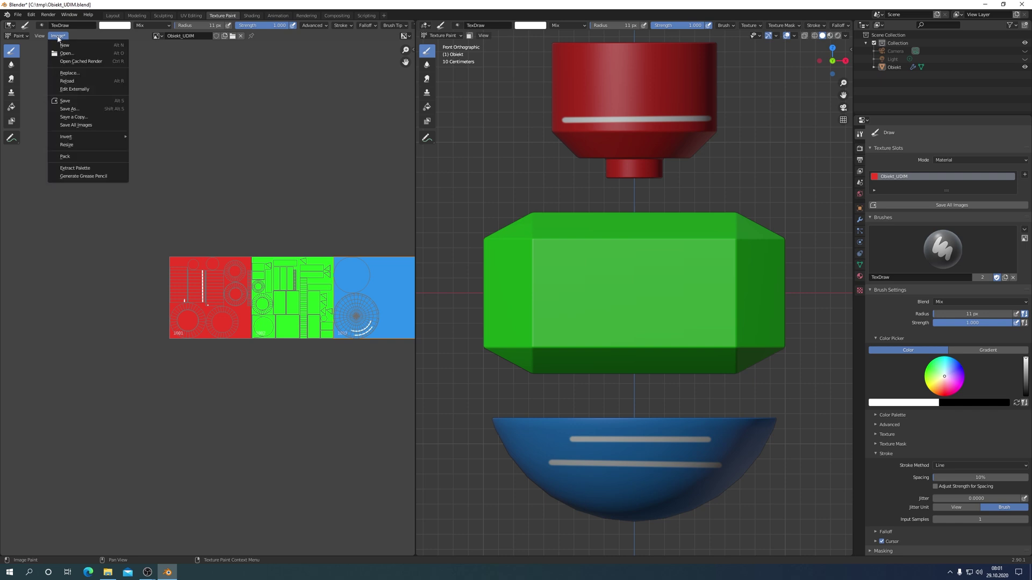
click(67, 102)
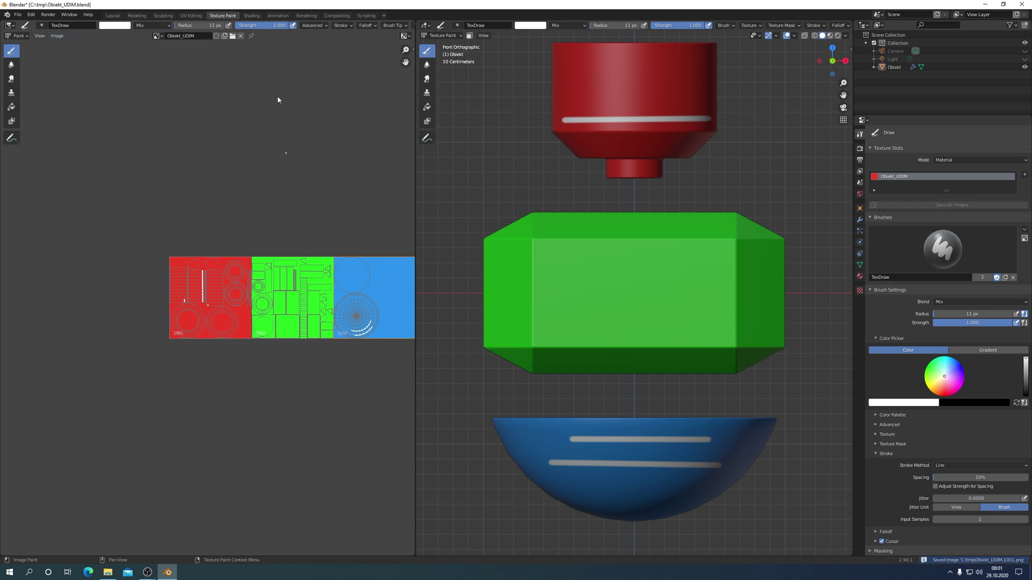
click(191, 16)
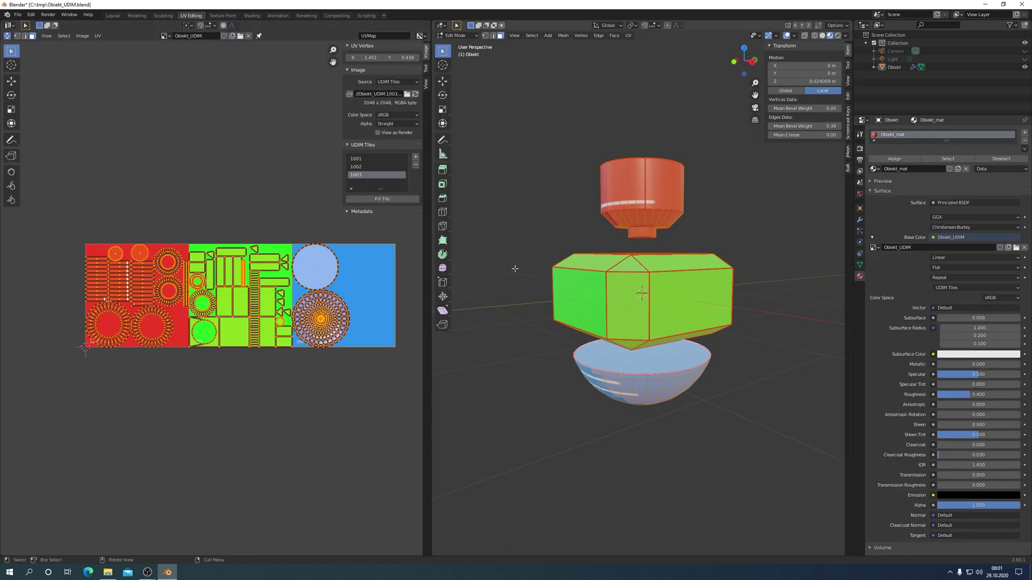
In front view, select a cylinder face strip and make tile 1001 active.
mouse_move(603, 221)
middle_down()
mouse_move(563, 209)
mouse_move(574, 203)
middle_up()
key(KP_1)
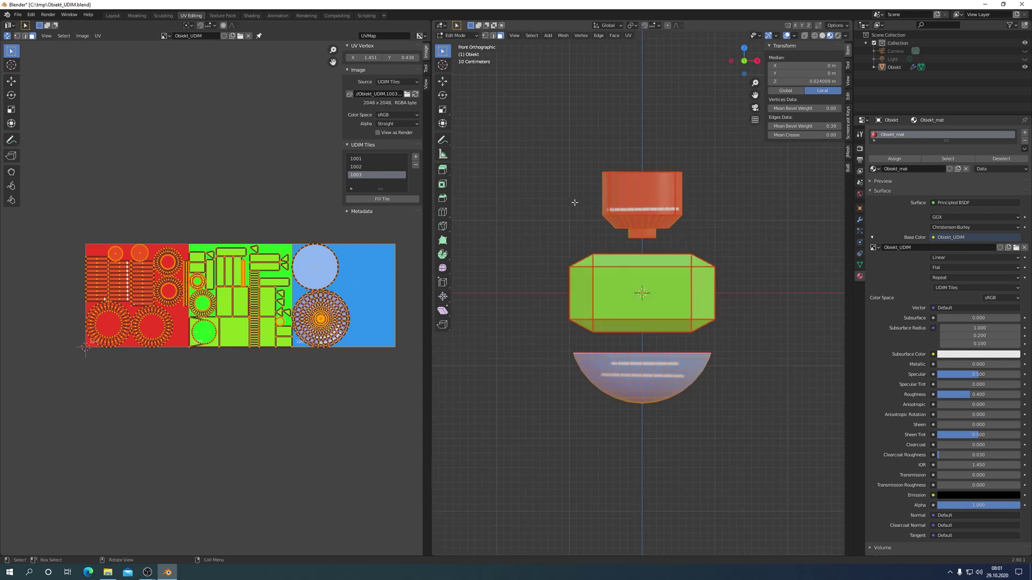
scroll(575, 203, up, 2)
scroll(580, 172, up, 2)
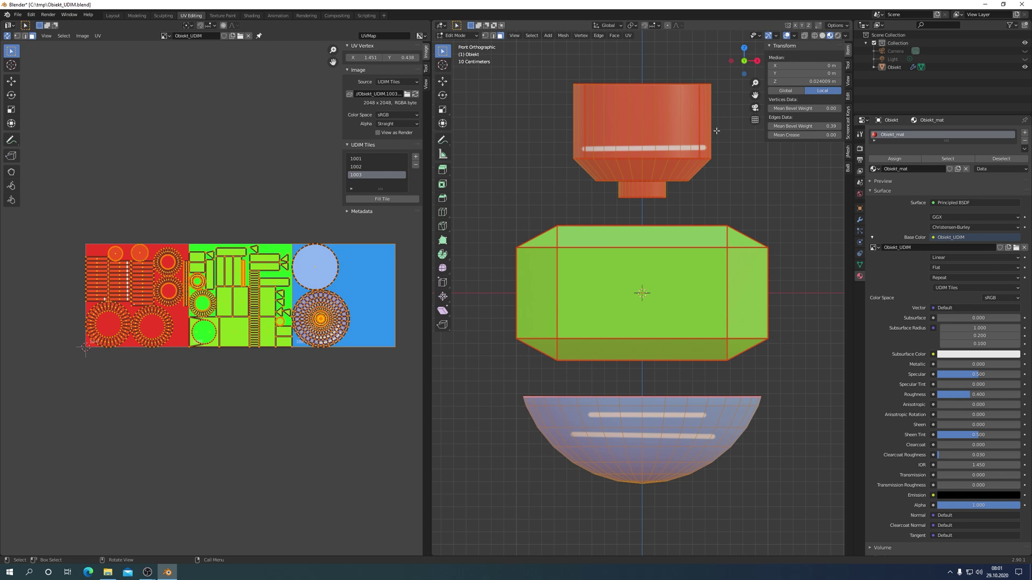
click(588, 121)
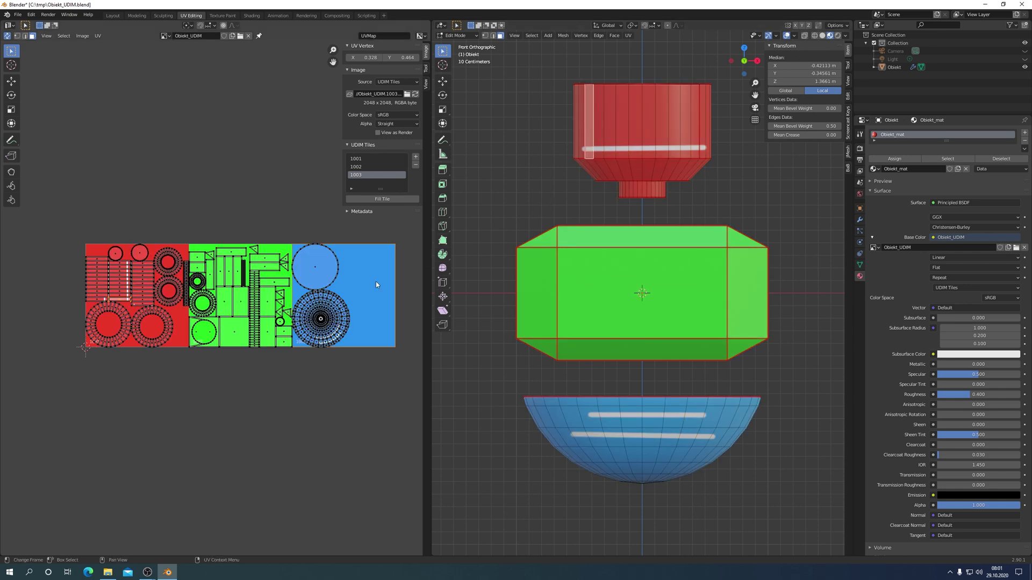
click(358, 160)
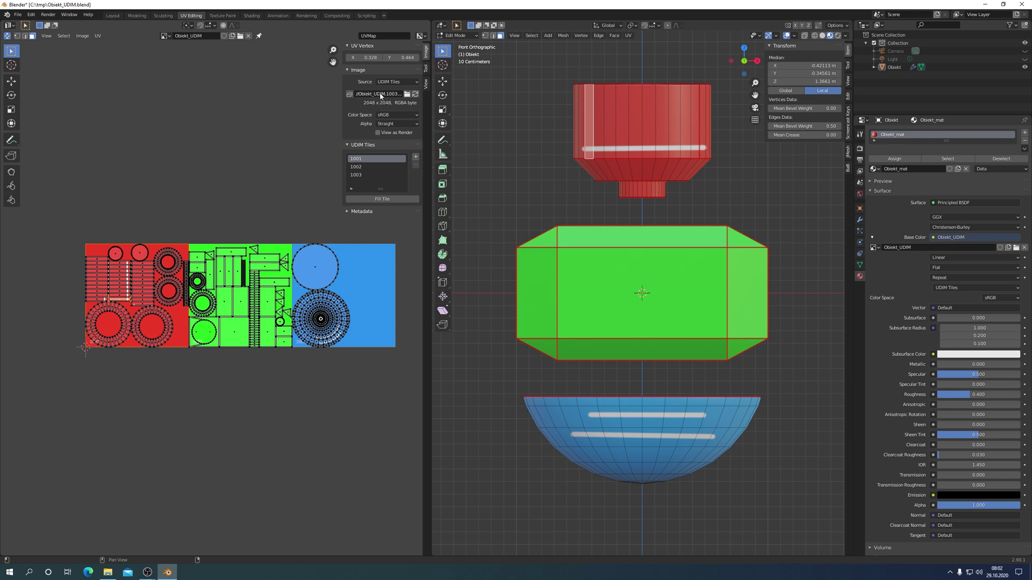
Reload the Obiekt_UDIM tile set from C:\tmp and bring up its file-path options.
click(408, 95)
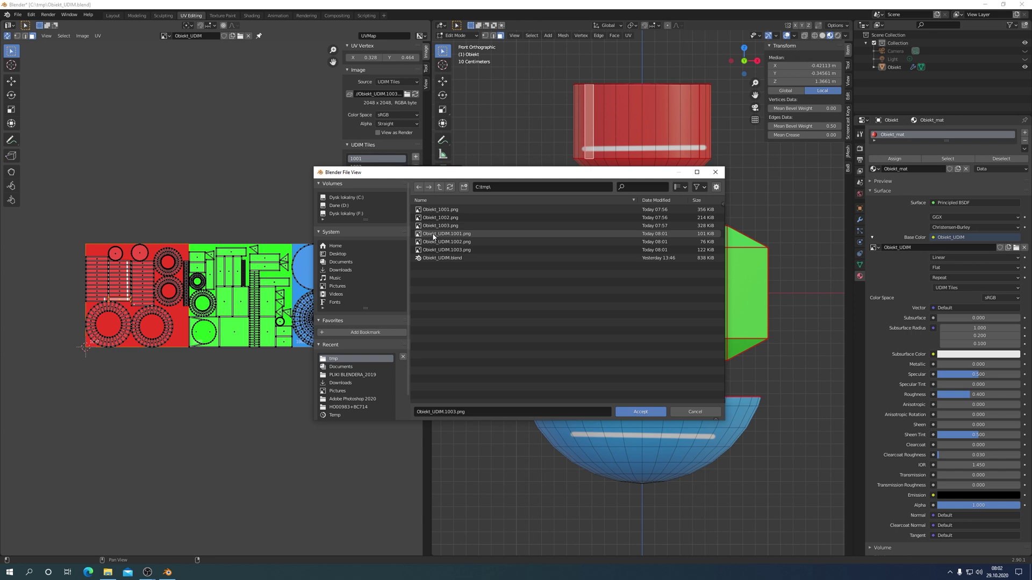
double_click(433, 236)
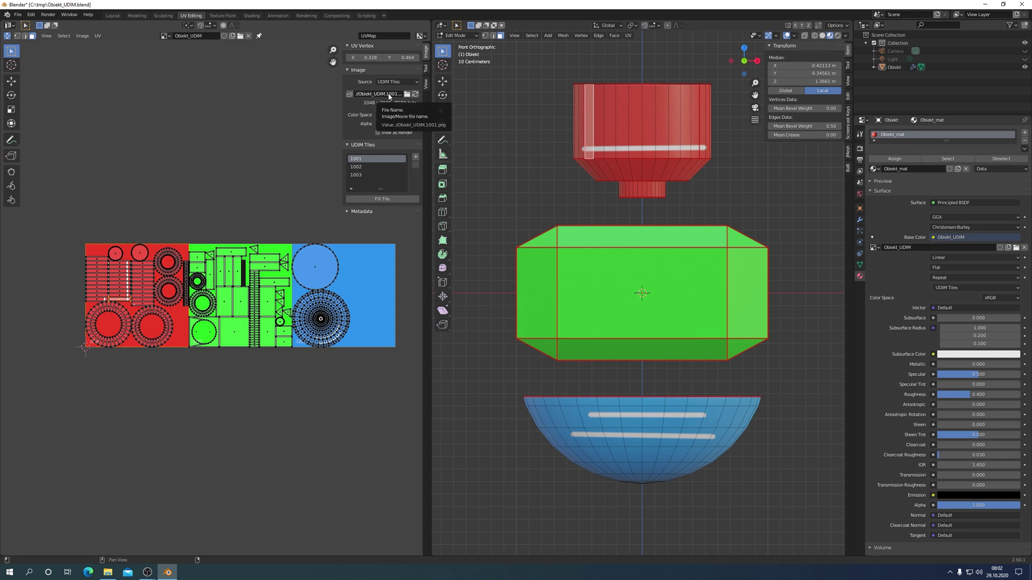
right_click(389, 96)
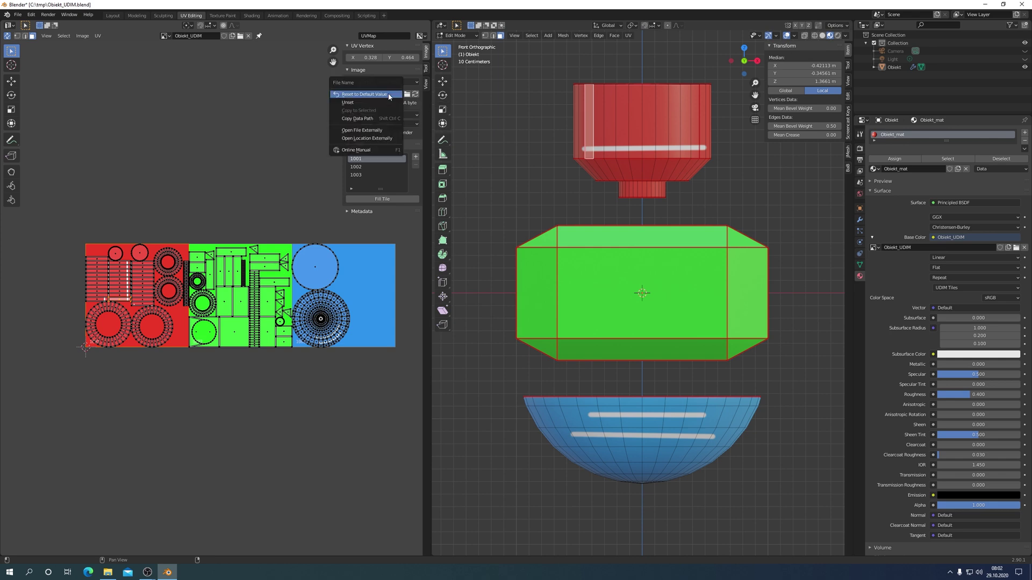
Open the tmp folder externally and open Obiekt_UDIM.1001 in Adobe Photoshop 2020.
click(364, 138)
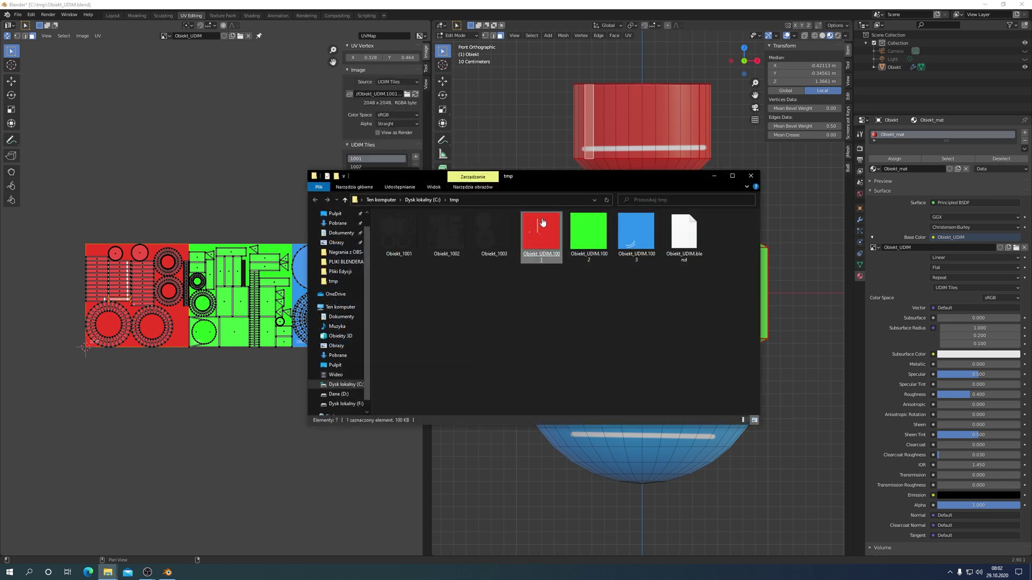
right_click(542, 220)
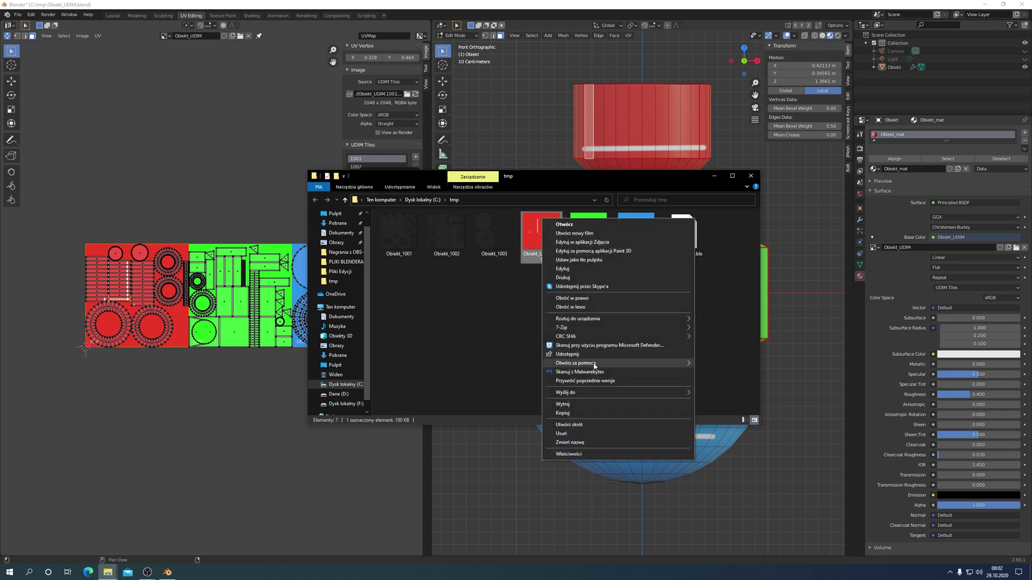
mouse_move(575, 363)
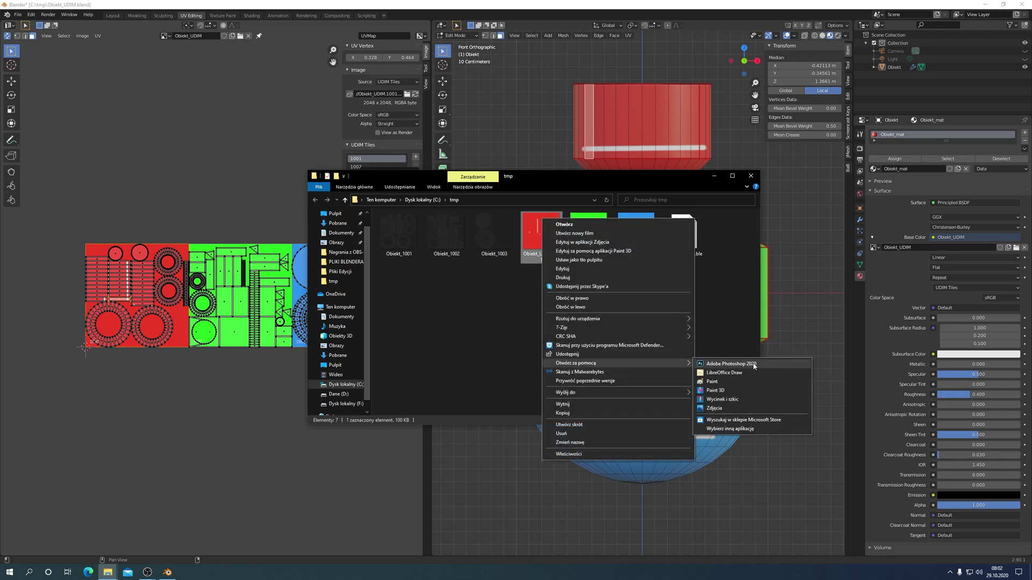
click(723, 364)
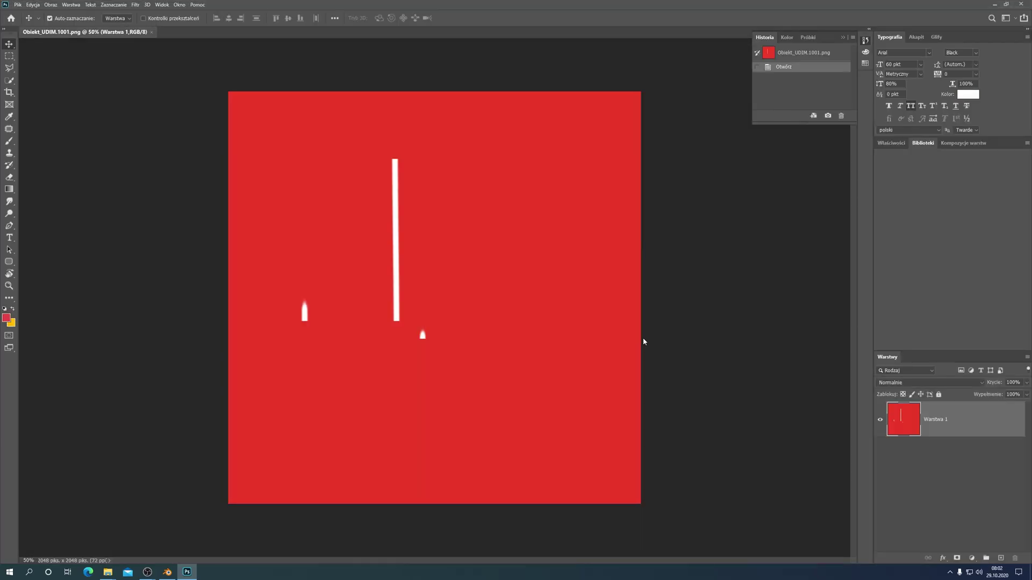
Open Obiekt_1001.png and copy the entire UV layout image.
click(18, 5)
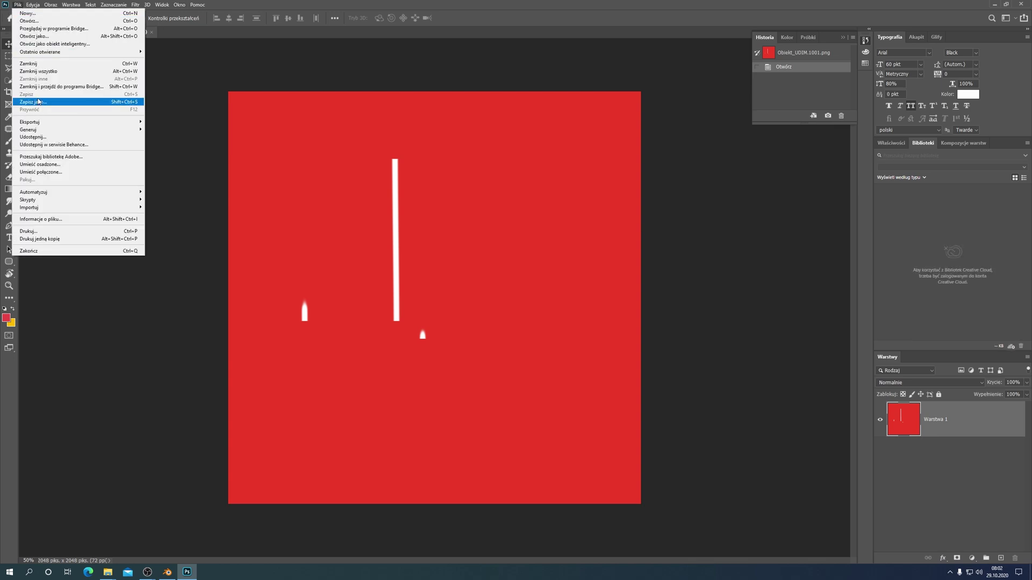
click(33, 20)
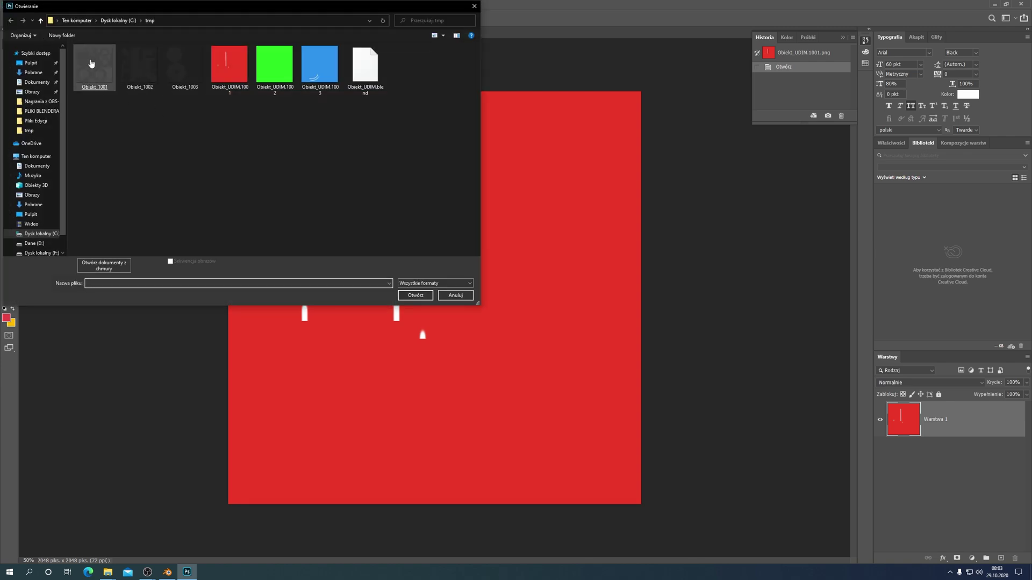
double_click(91, 65)
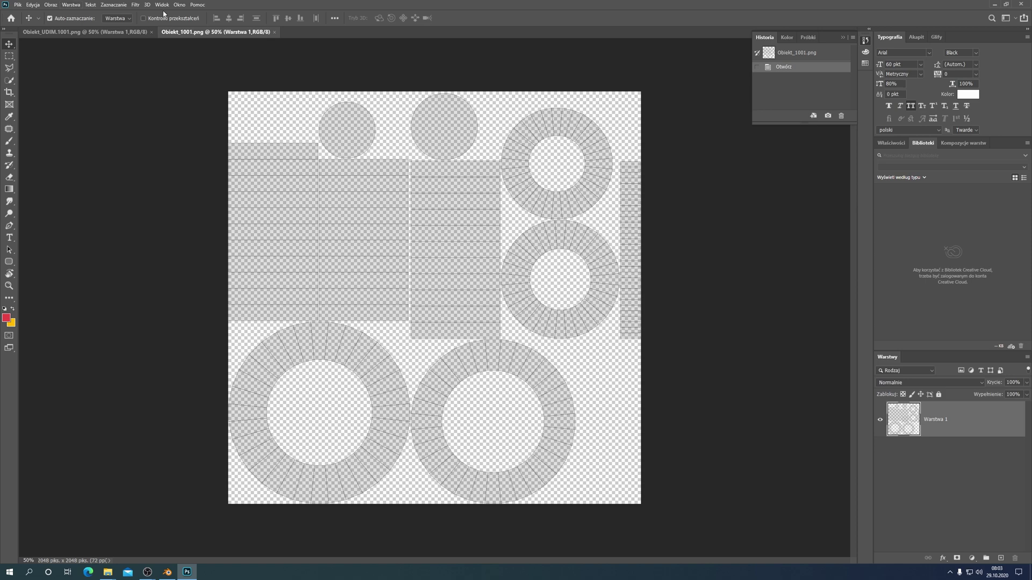
click(115, 5)
click(116, 15)
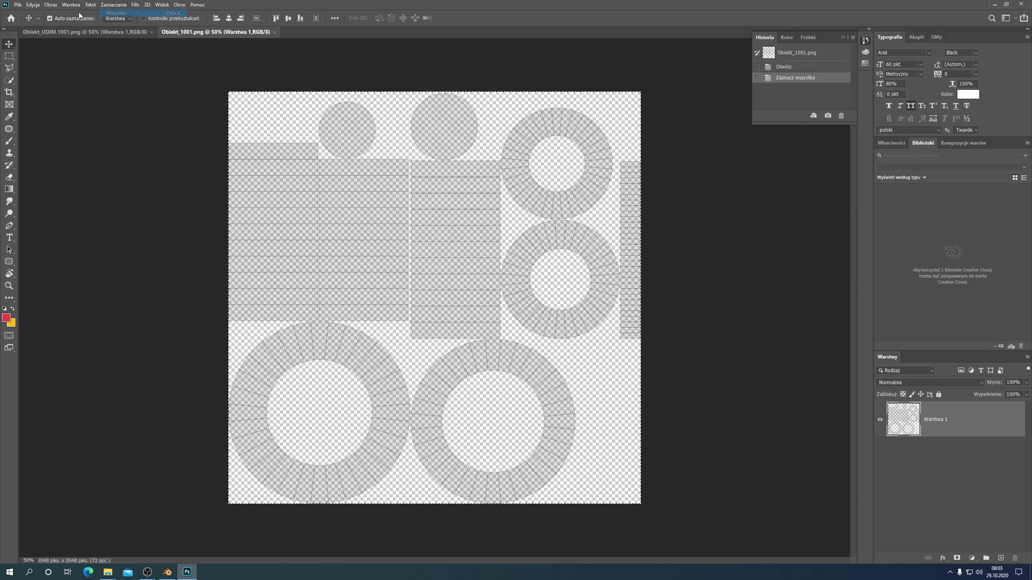
click(33, 4)
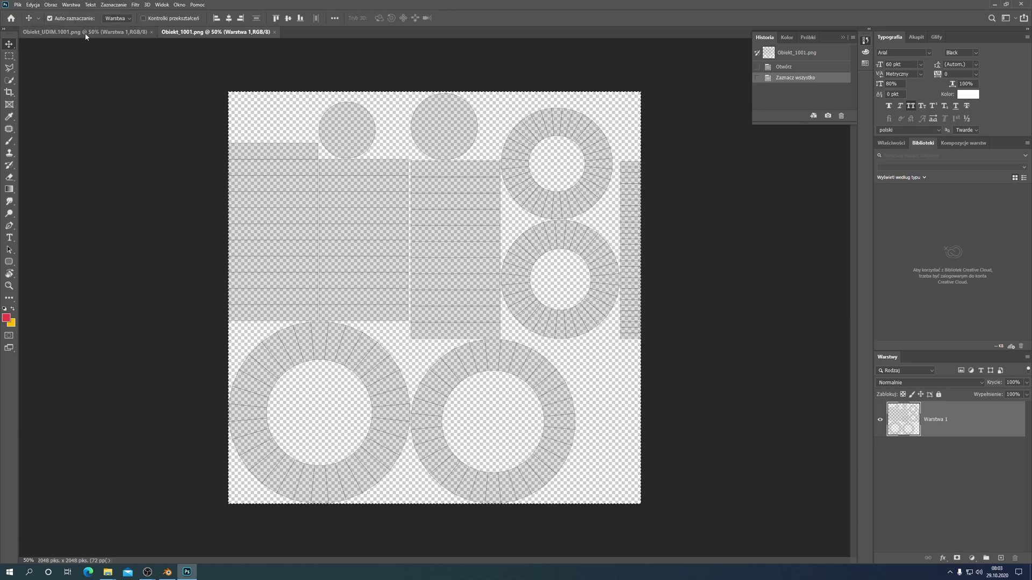
Paste the UV layout in place onto the Obiekt_UDIM.1001 tile and lock that layer.
click(83, 33)
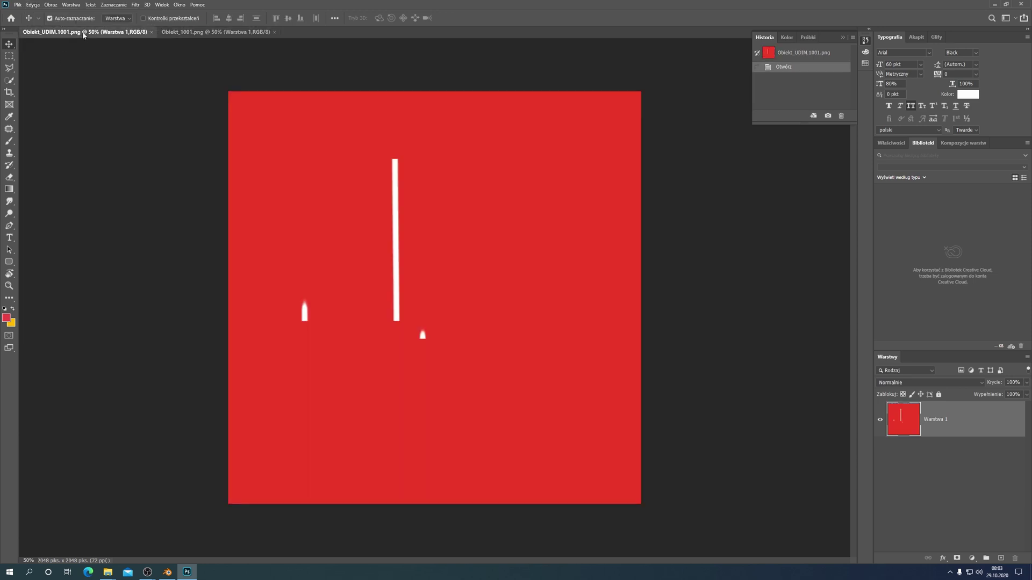
click(31, 5)
mouse_move(65, 83)
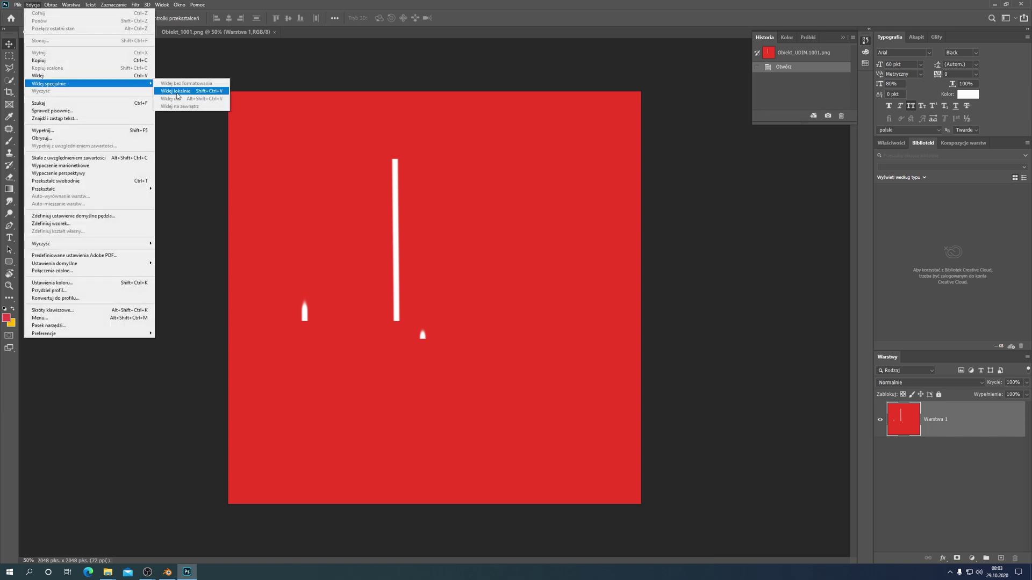
click(178, 92)
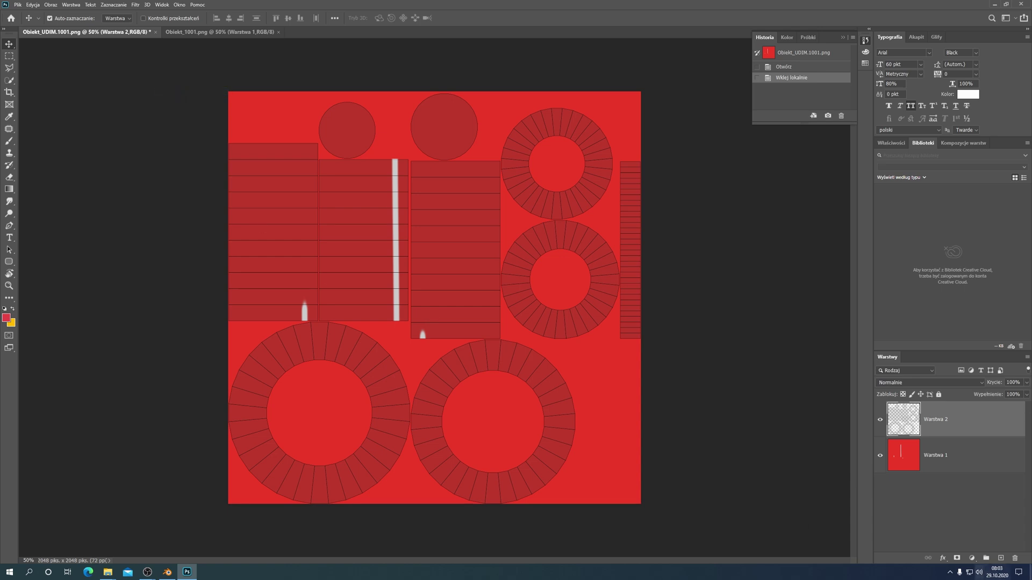
click(939, 395)
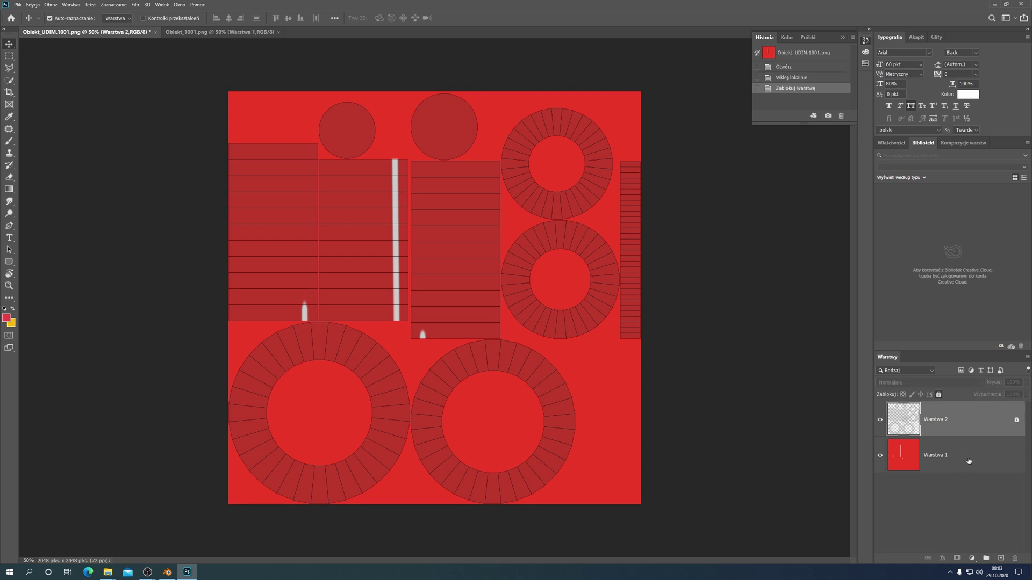
On layer Warstwa 1, sample the tile's red and select the area around the white stripe.
click(965, 461)
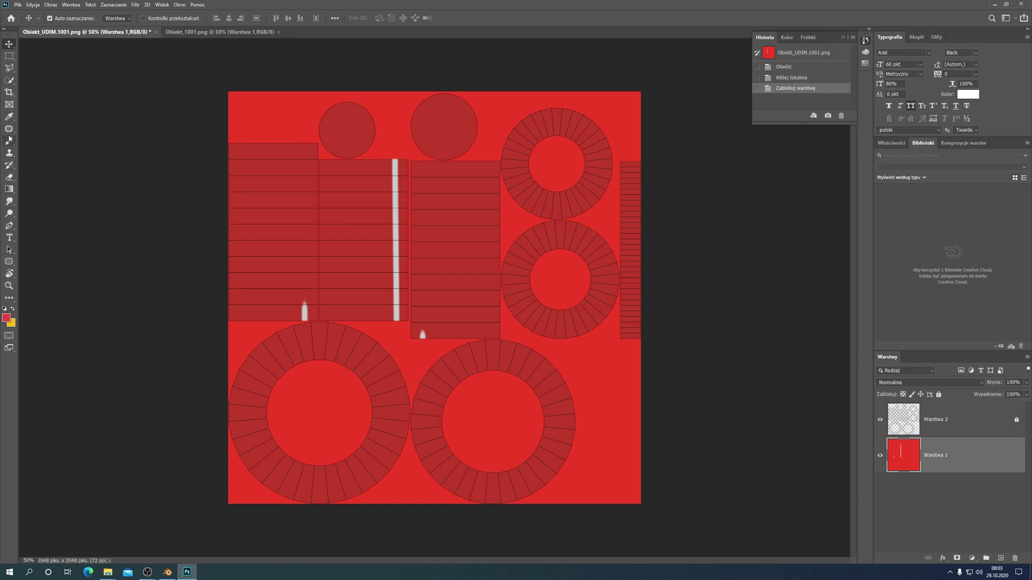
click(10, 117)
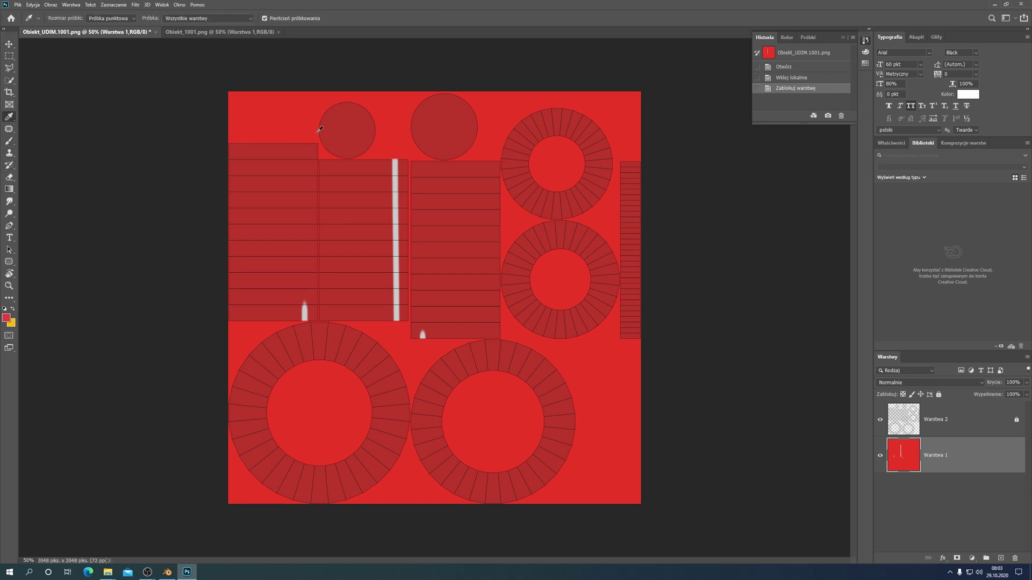
click(290, 114)
click(9, 56)
drag(251, 113, 475, 425)
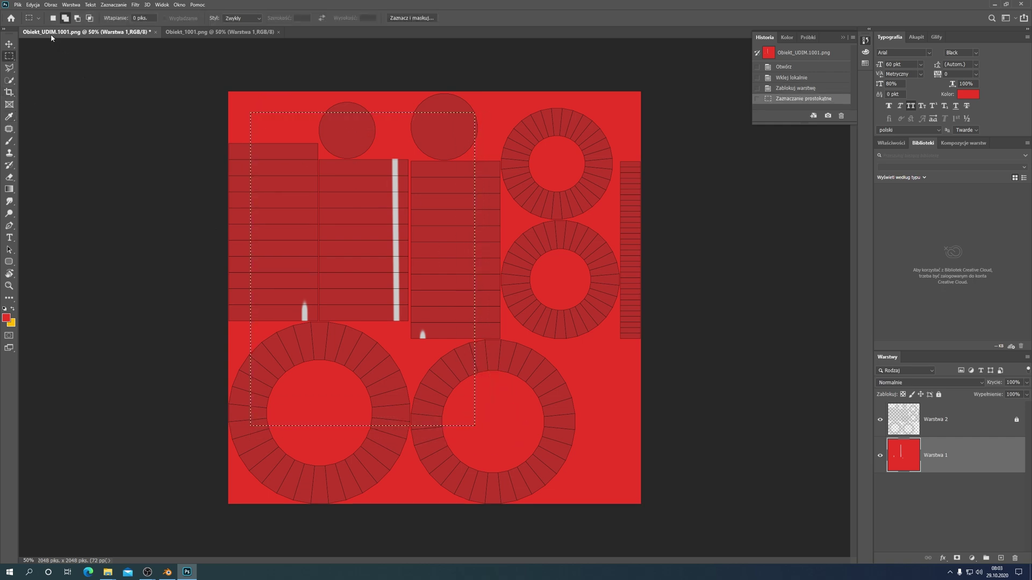
Fill the selected area with the sampled red foreground colour.
click(33, 5)
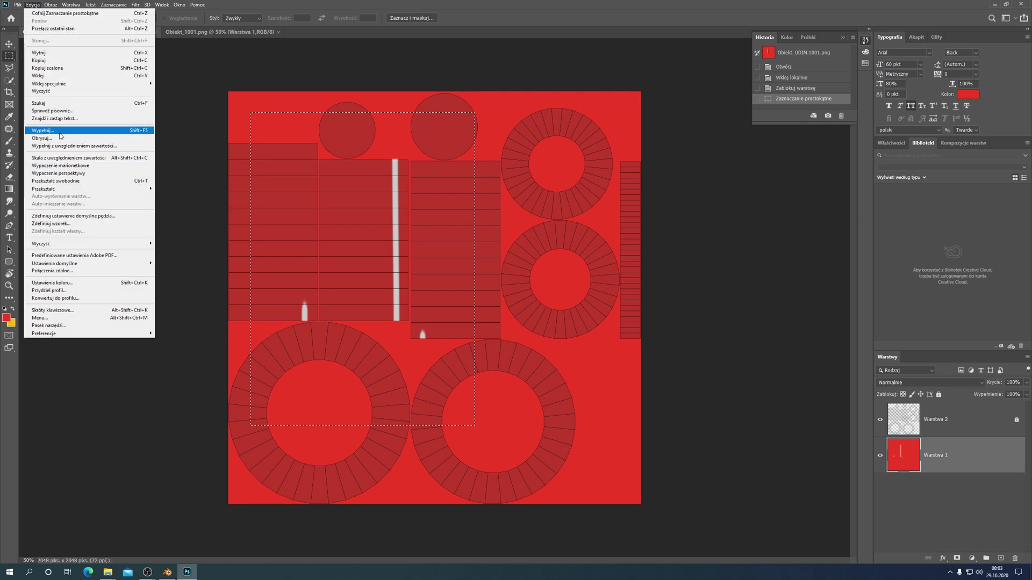
click(43, 130)
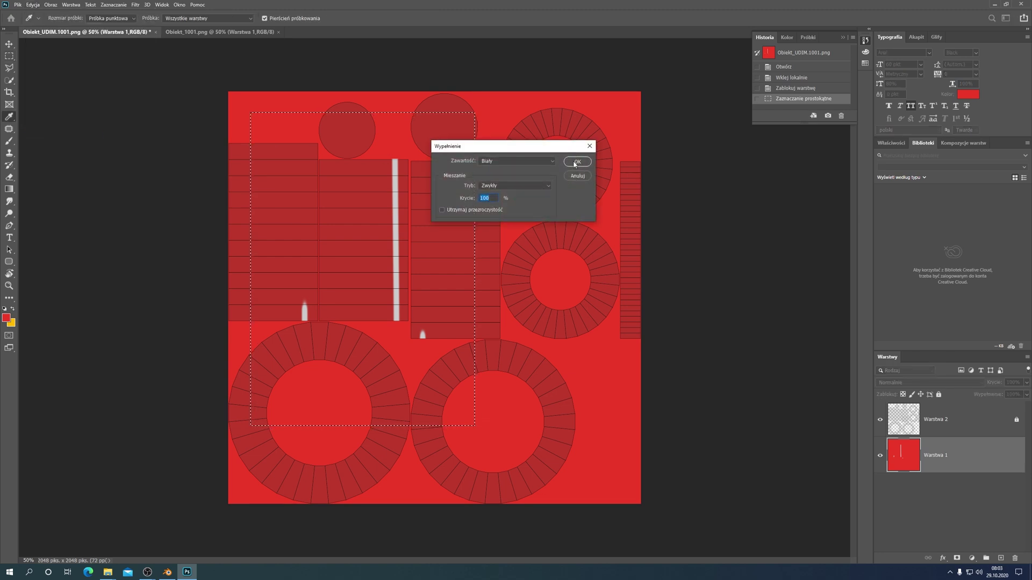
click(516, 161)
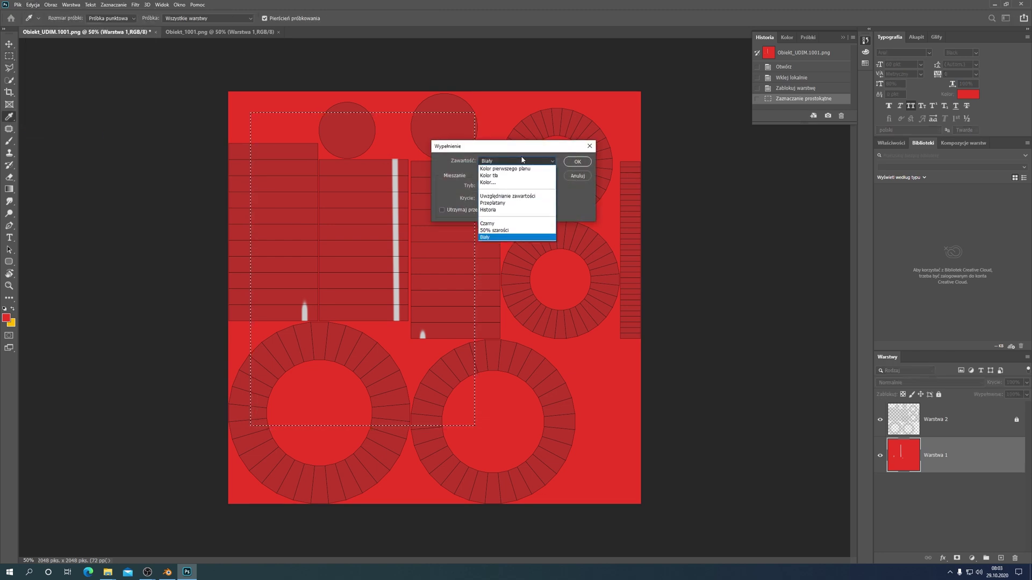
click(511, 171)
click(577, 162)
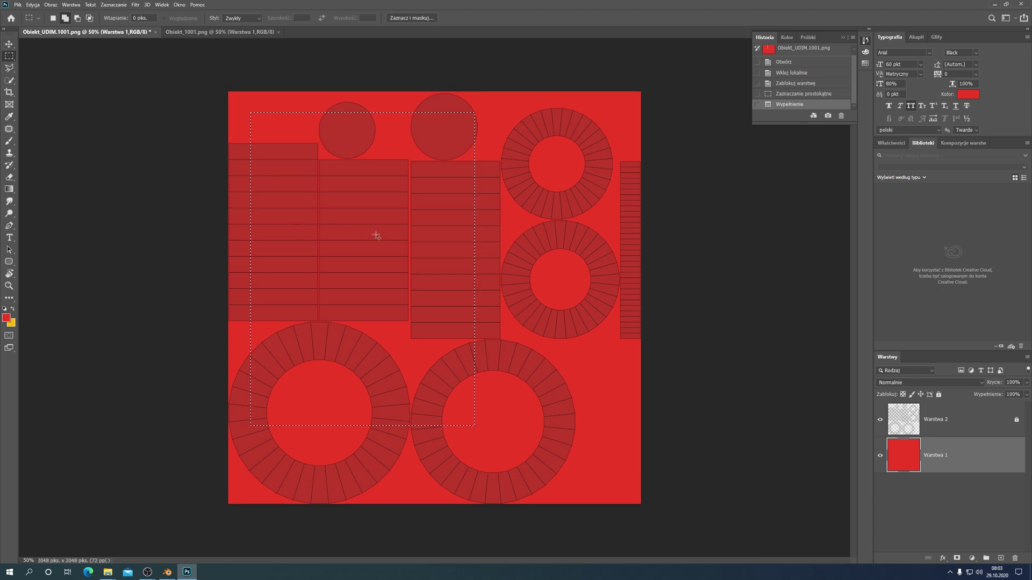
Outline a thin vertical strip on the tile and check the texture in Blender.
drag(394, 168, 397, 309)
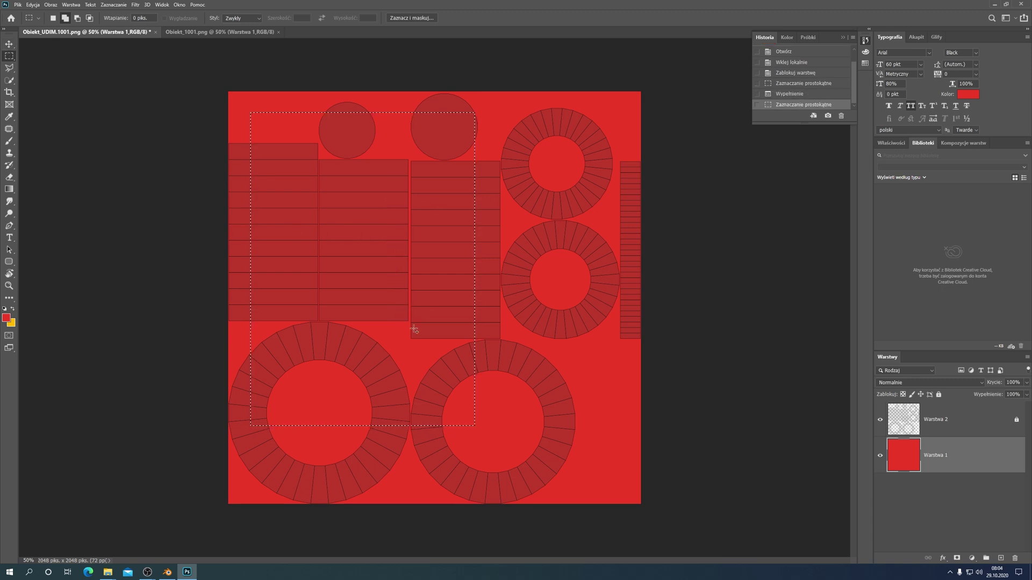
click(164, 575)
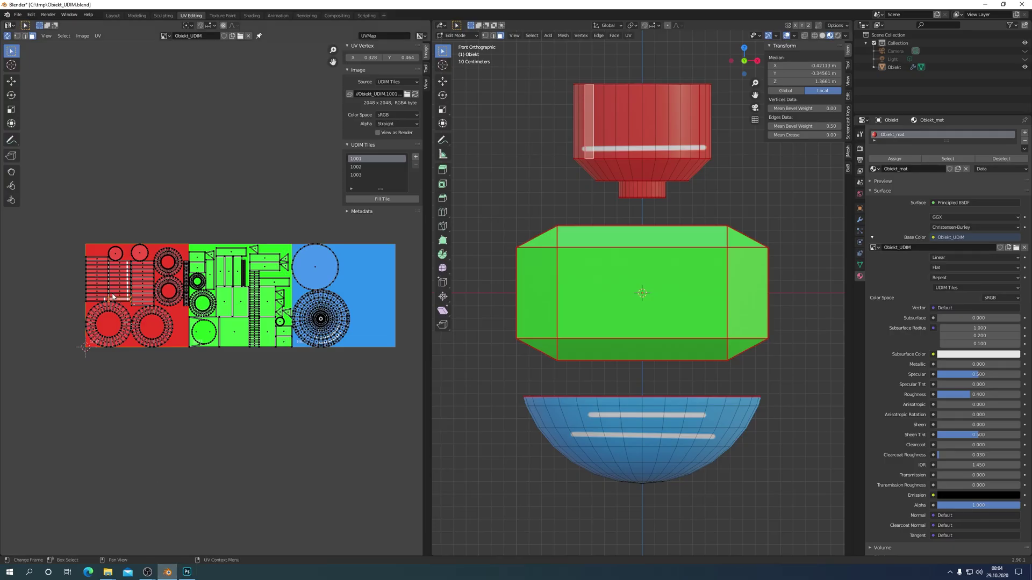
click(187, 573)
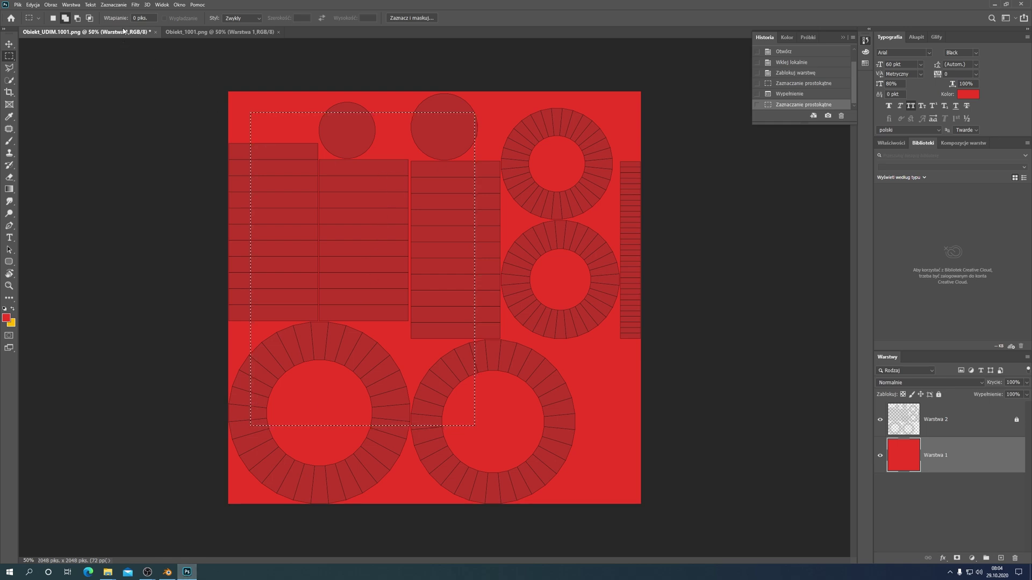
Replace the old selection with a thin vertical strip in the tile's upper-middle block.
click(114, 5)
click(119, 20)
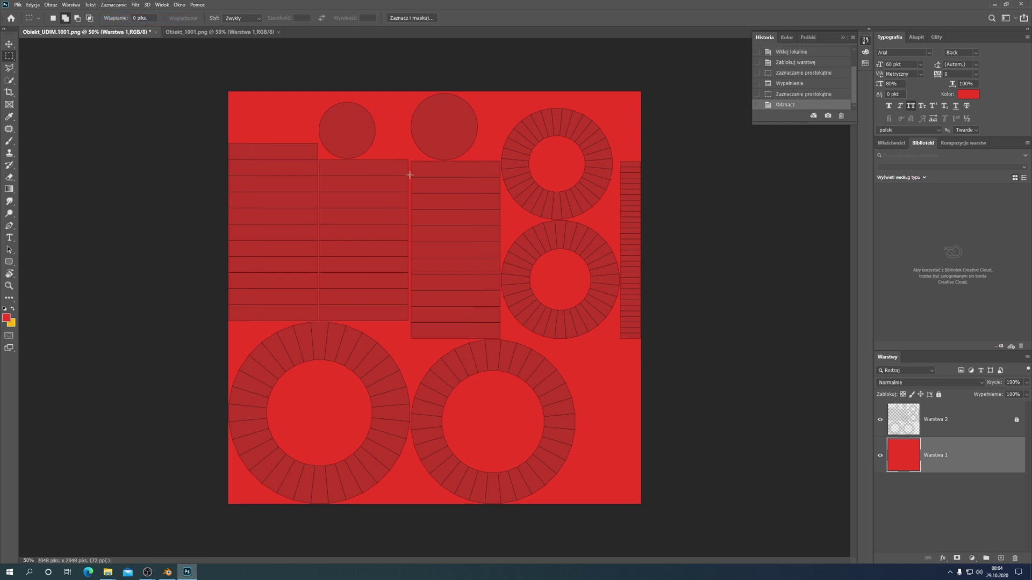
drag(393, 170, 396, 311)
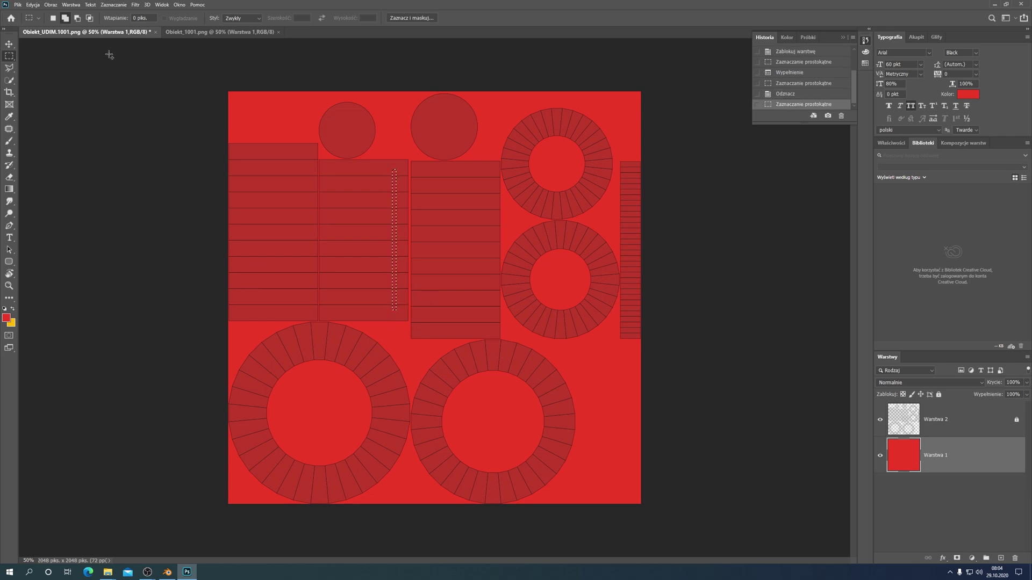
Fill the strip with white and deselect it.
click(33, 5)
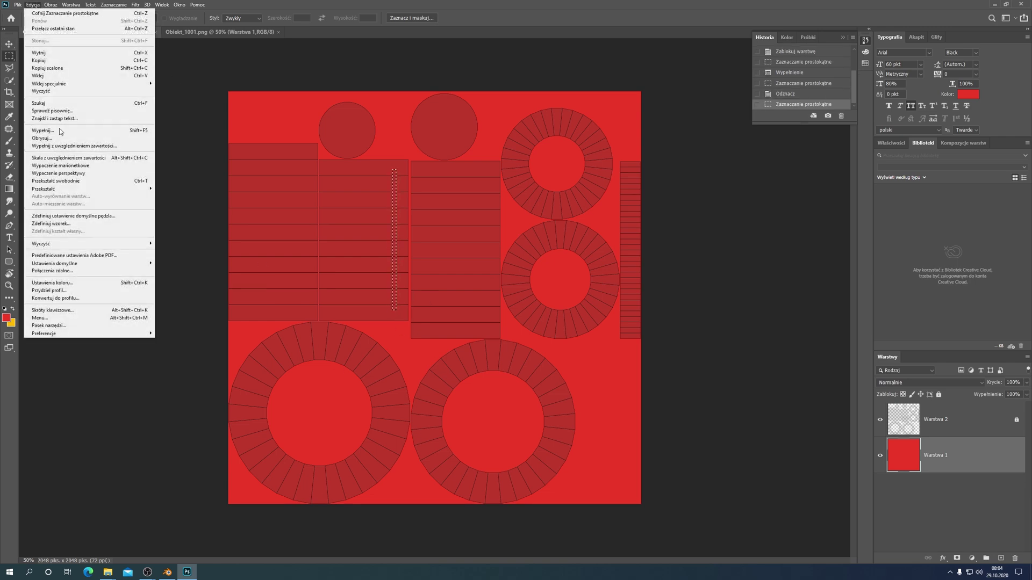
click(52, 131)
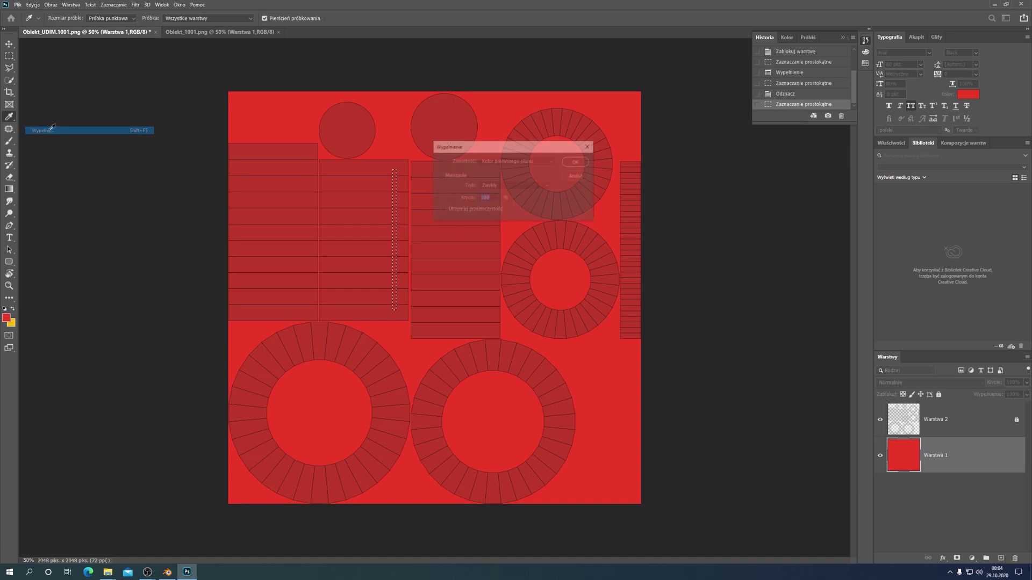
click(550, 163)
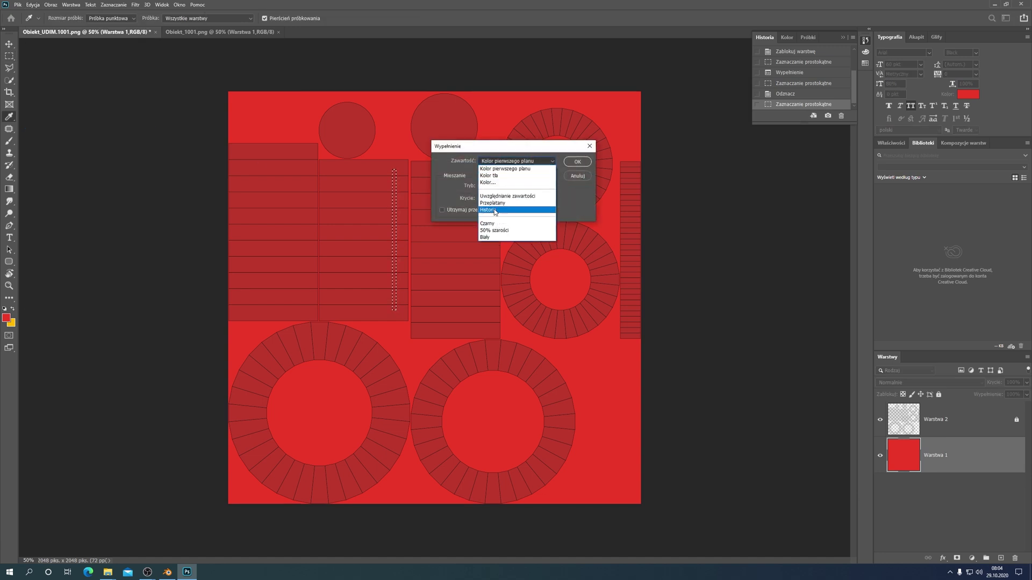
click(491, 237)
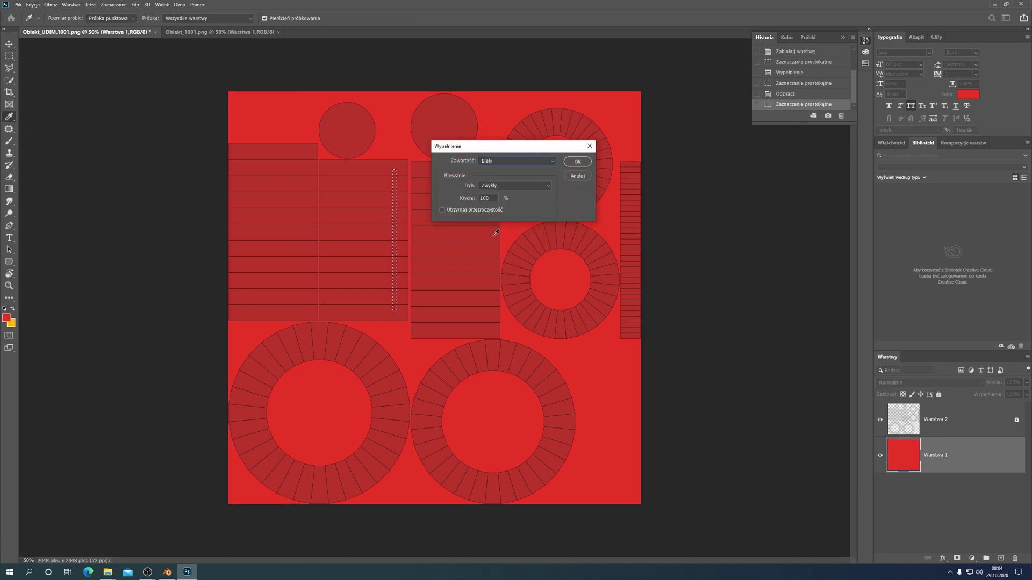
click(577, 163)
key(m)
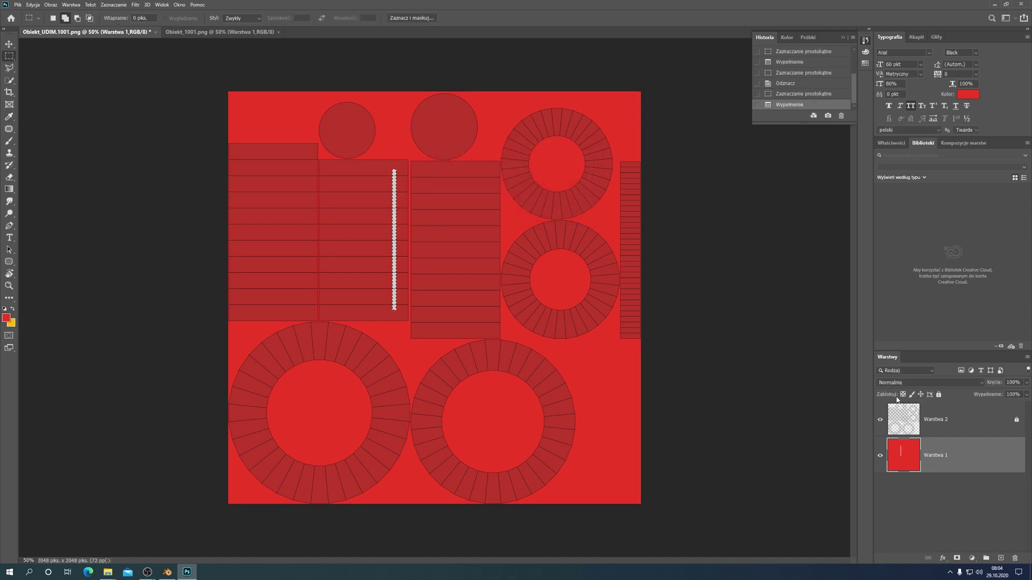
click(112, 7)
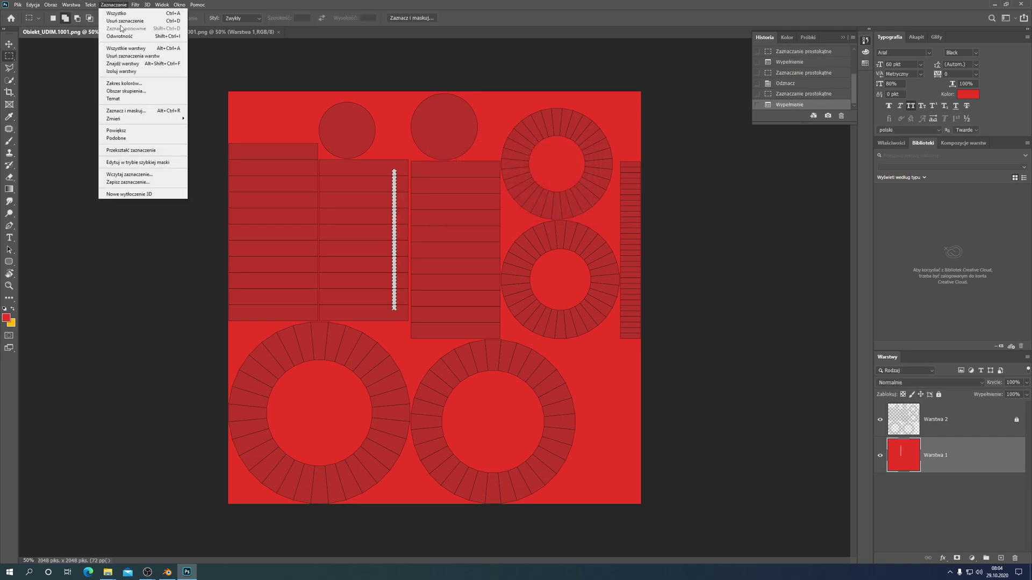
click(116, 22)
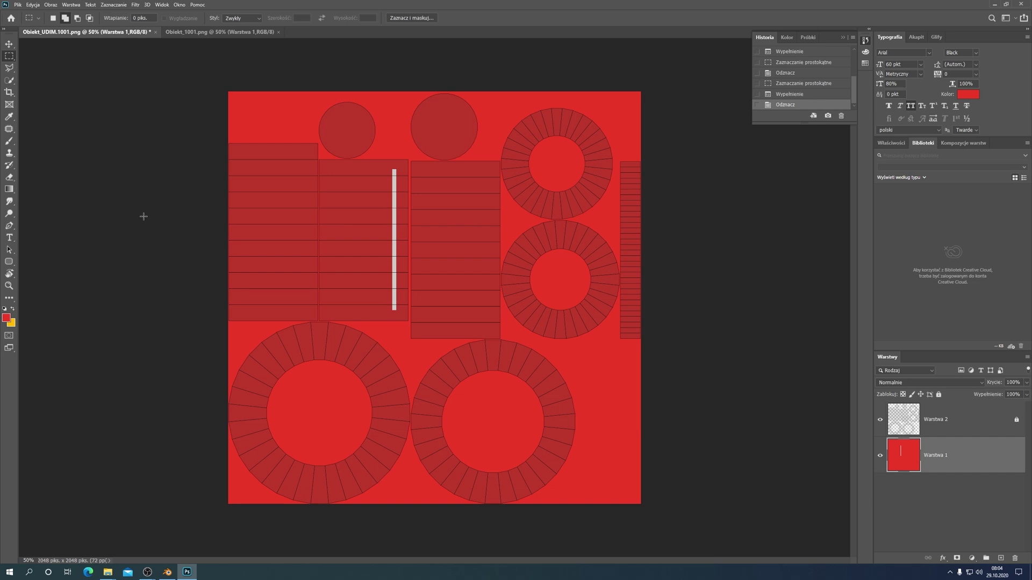
Add a white text label reading OBIEKT_UDIM_0001 on the tile.
click(9, 237)
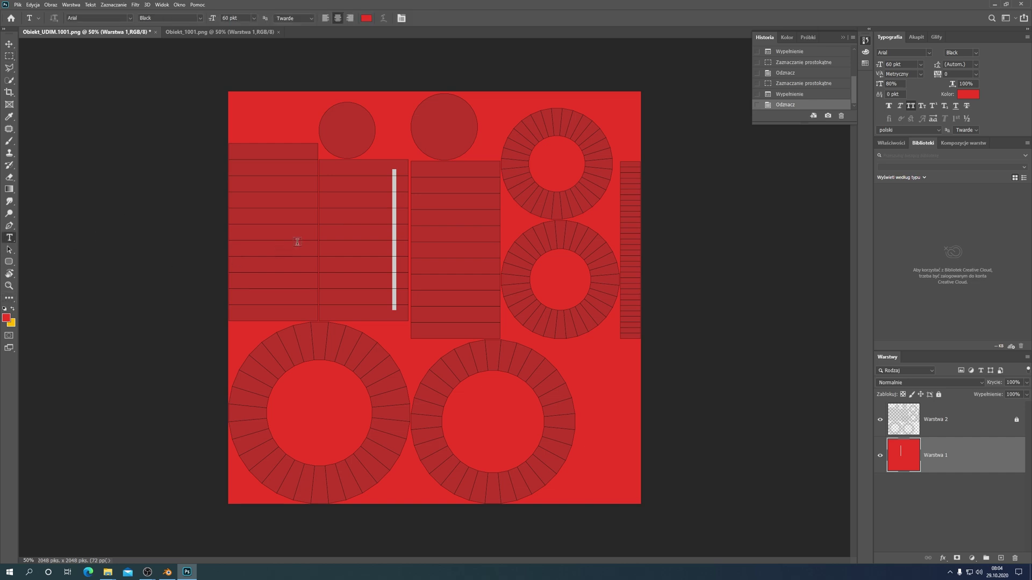
click(339, 248)
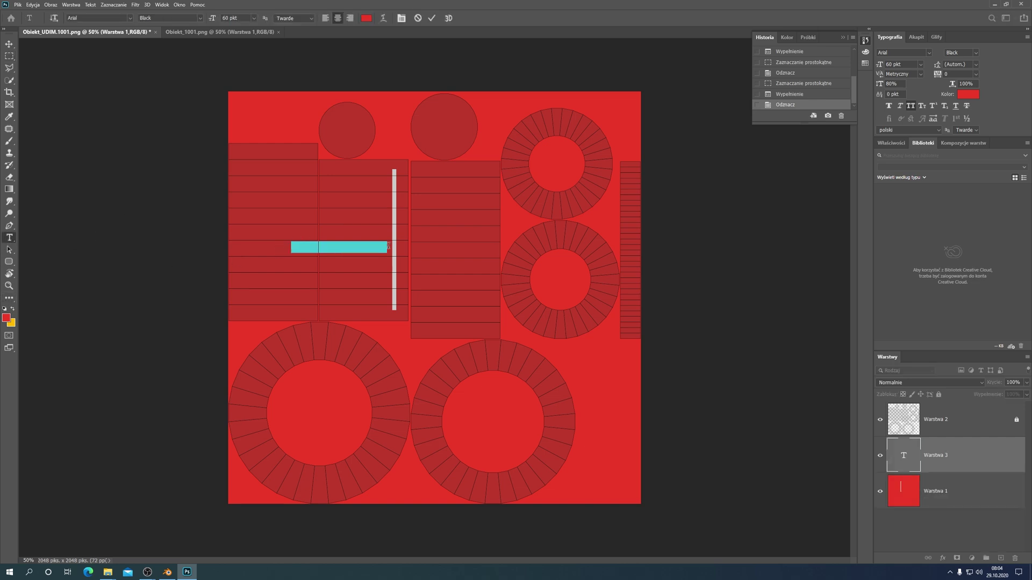
drag(386, 246, 276, 235)
click(365, 20)
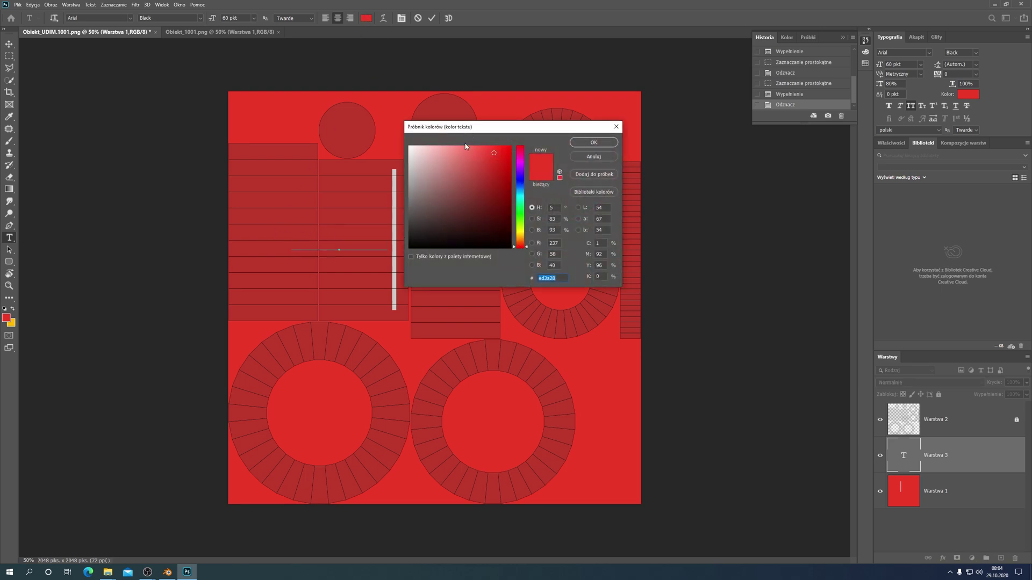
drag(411, 154, 404, 129)
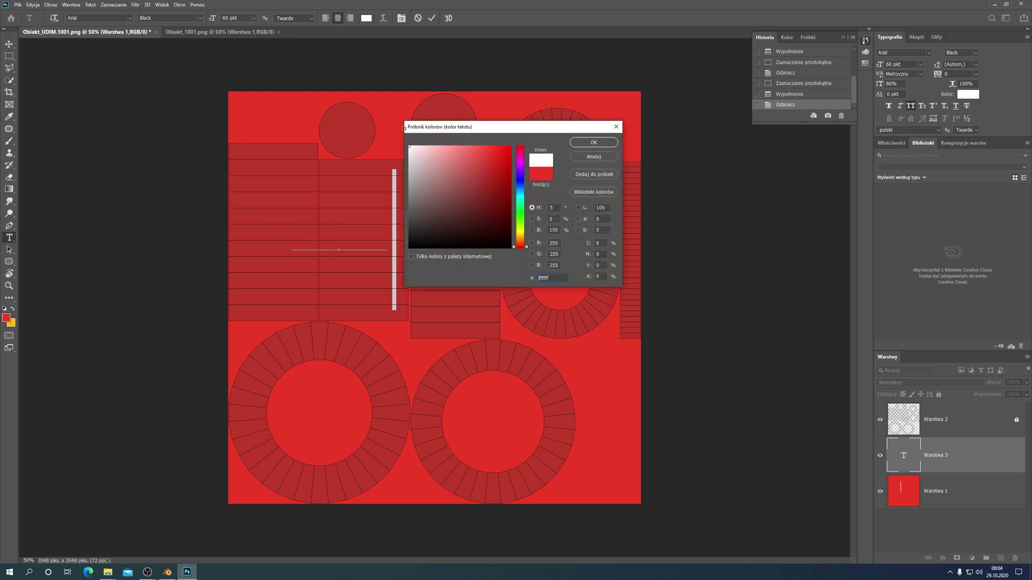
click(594, 143)
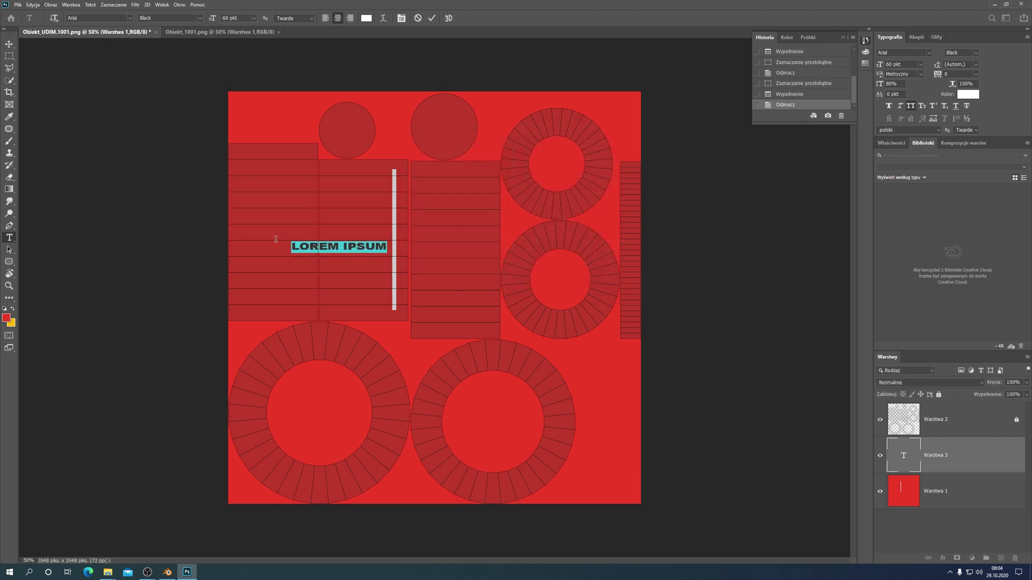
text(OBIWEKT)
key(BackSpace)
key(BackSpace)
key(BackSpace)
text(EKT_)
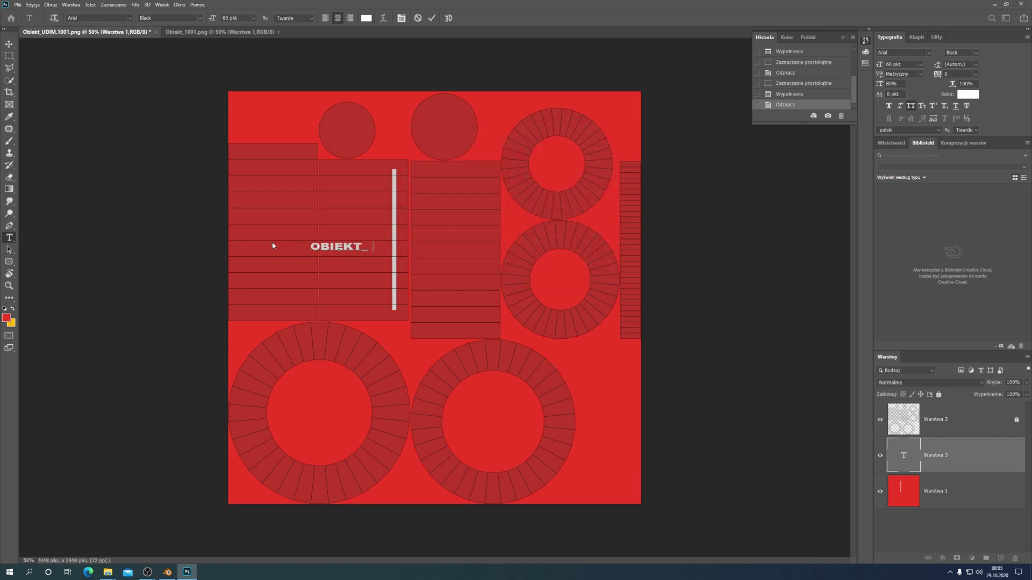
text(UDIM_0001)
key(ctrl+Return)
key(v)
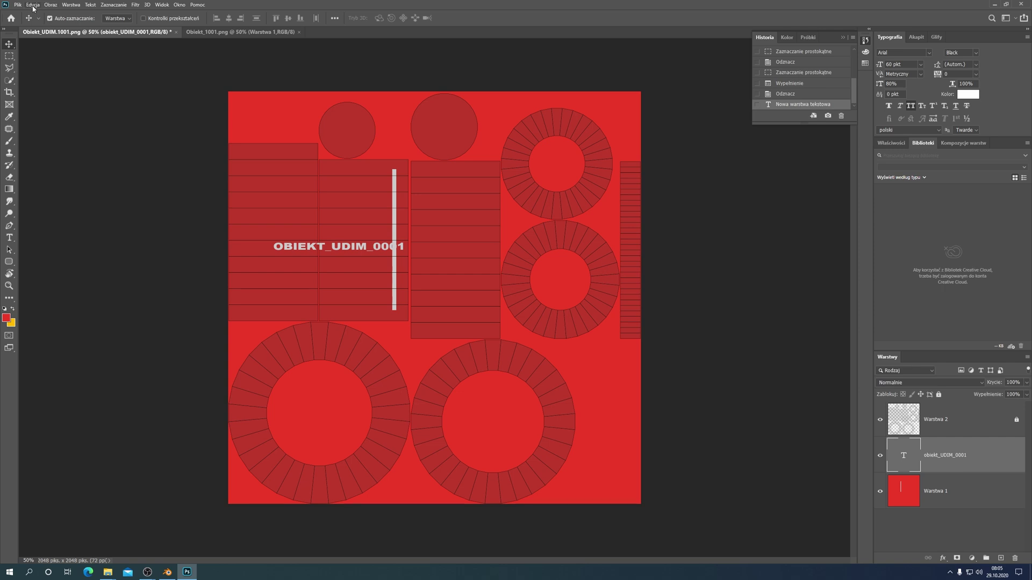
Rotate the label 90° counter-clockwise, place it beside the stripe, and hide the UV layout layer.
click(33, 5)
mouse_move(89, 189)
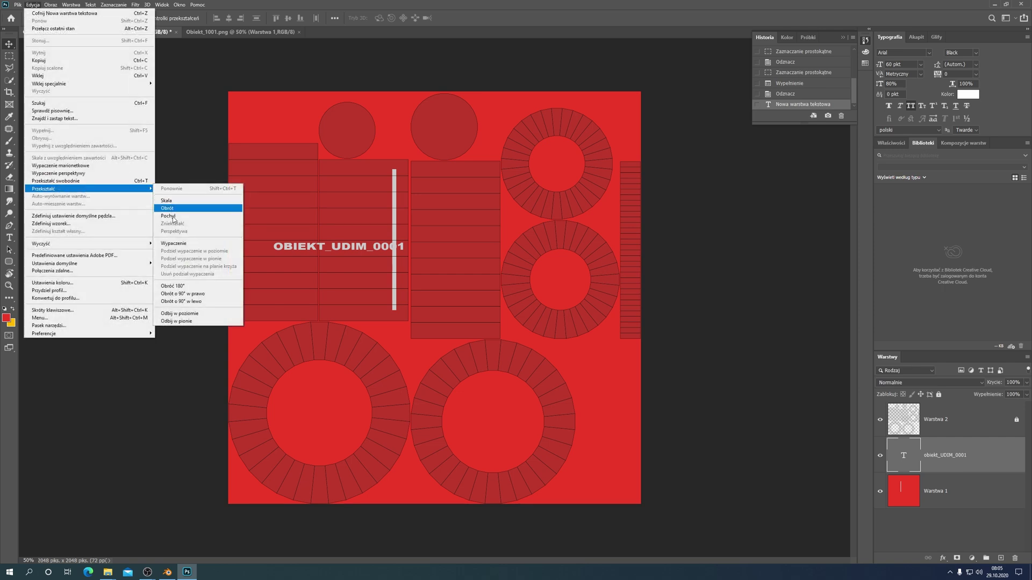
click(185, 301)
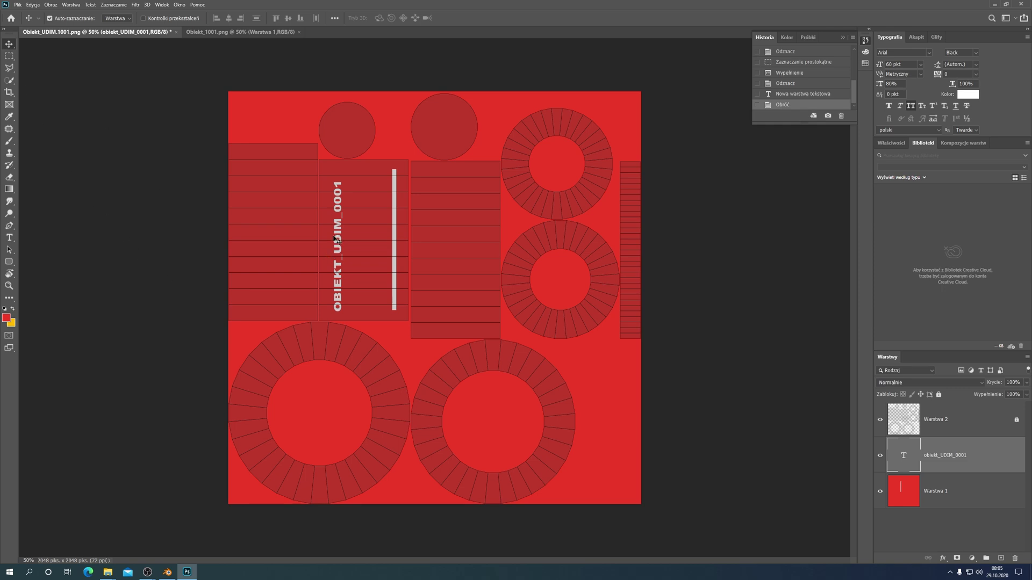
drag(337, 240, 381, 234)
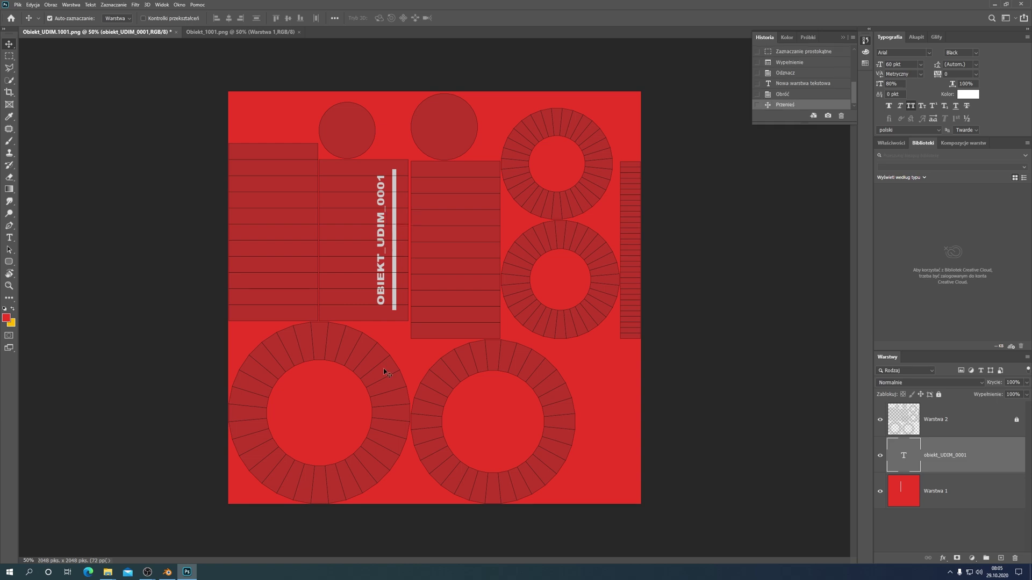
click(881, 419)
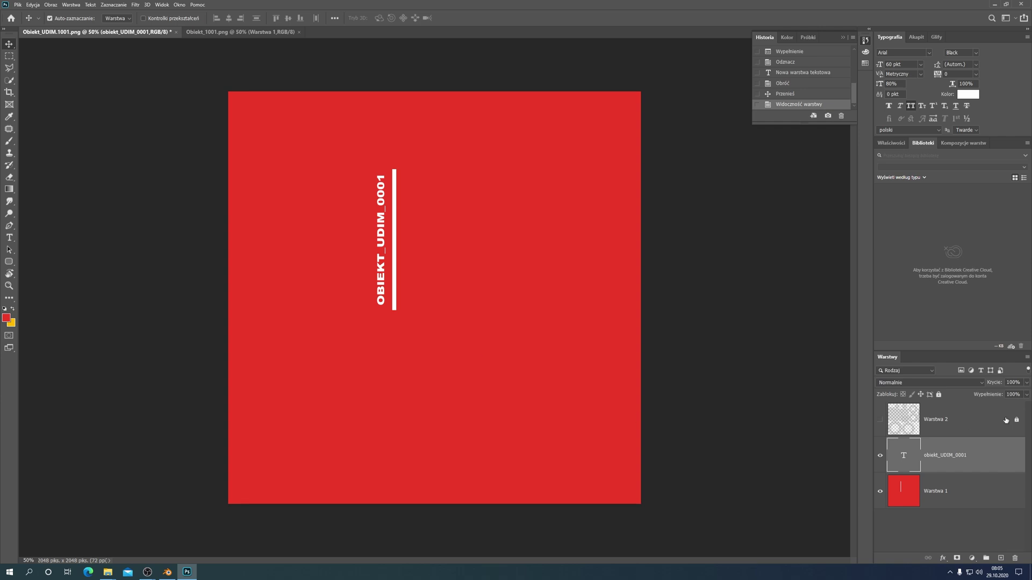
Quick-export the tile as PNG, overwriting Obiekt_UDIM.1001.png.
click(18, 6)
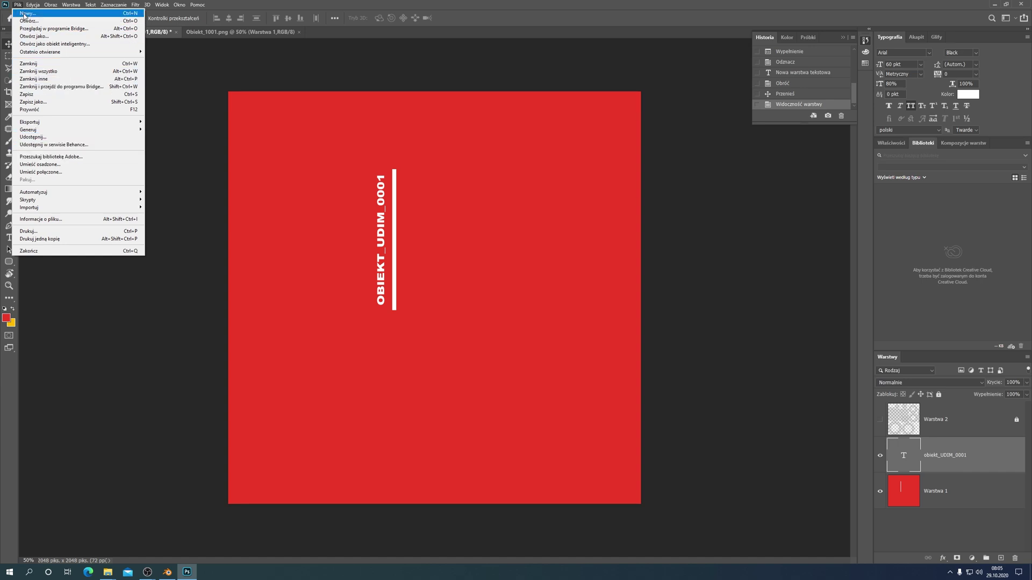
mouse_move(48, 121)
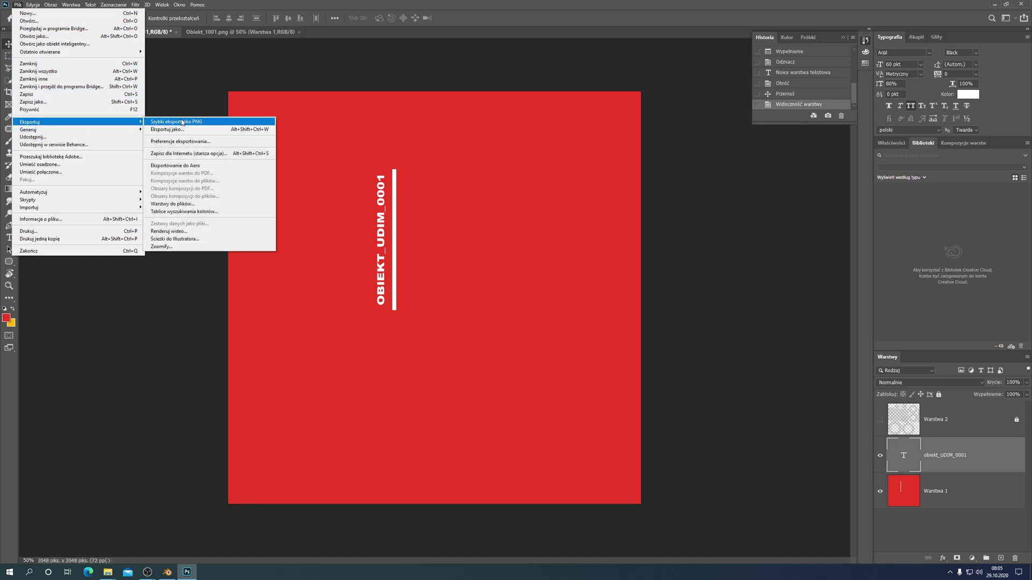
click(182, 122)
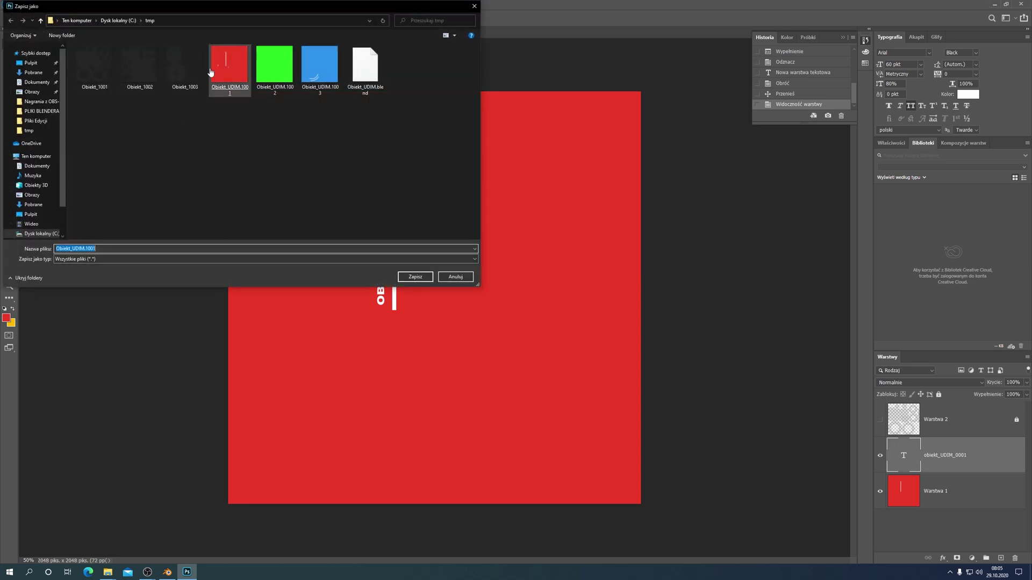
mouse_move(229, 64)
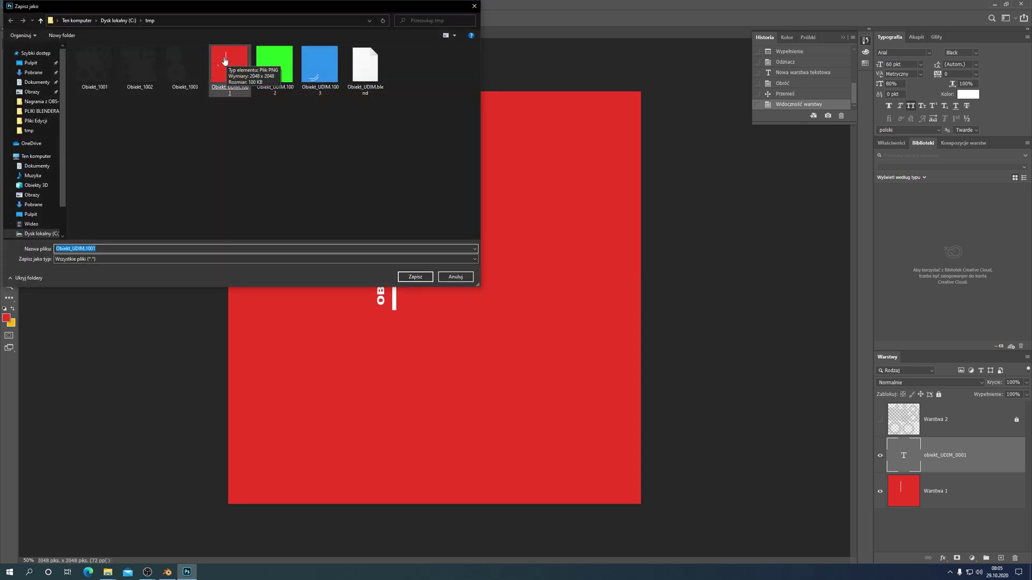
double_click(225, 61)
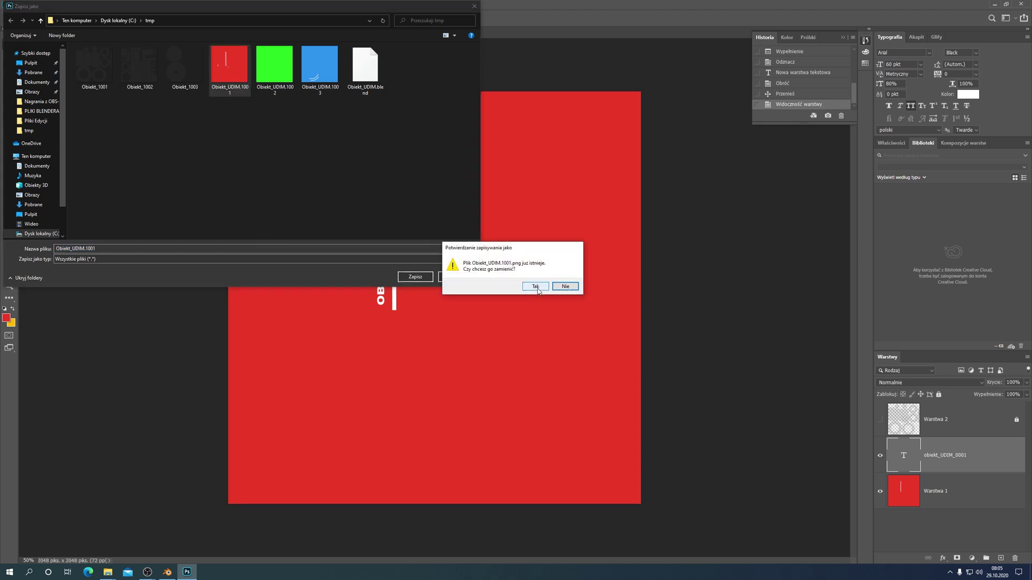
click(536, 287)
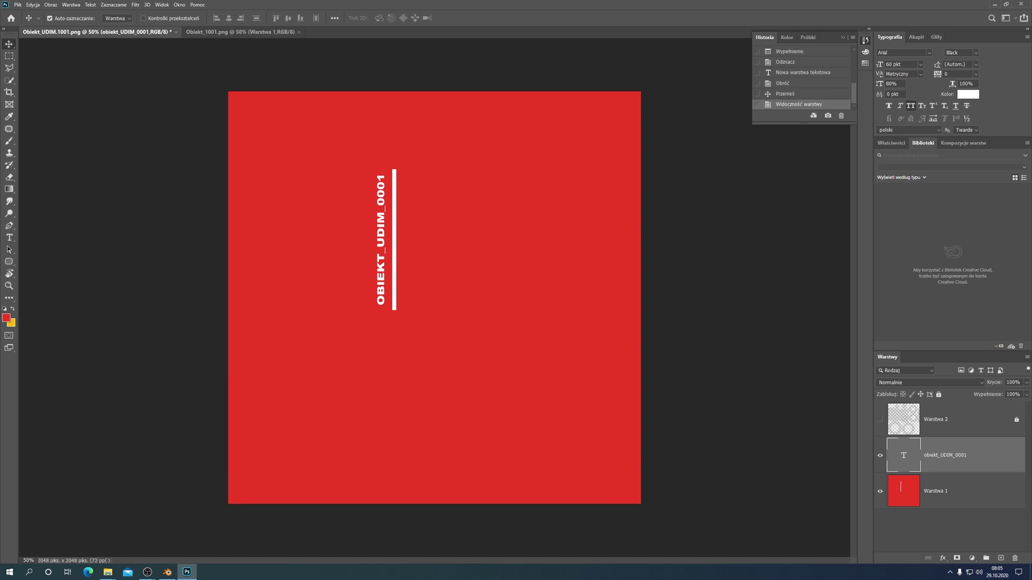
In Blender, reload the edited UDIM image and deselect the mesh to view the labelled red cup.
click(167, 572)
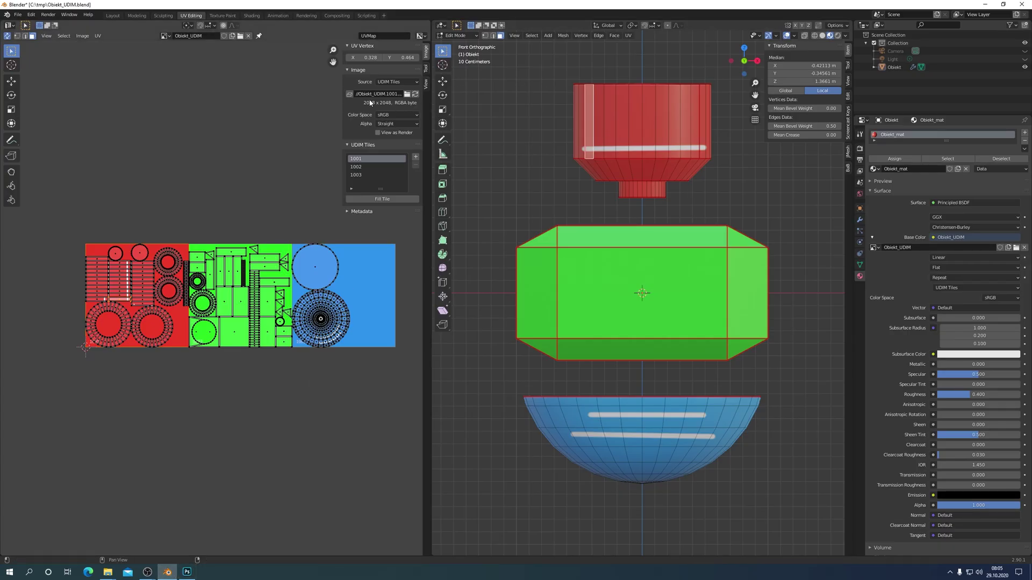
click(415, 95)
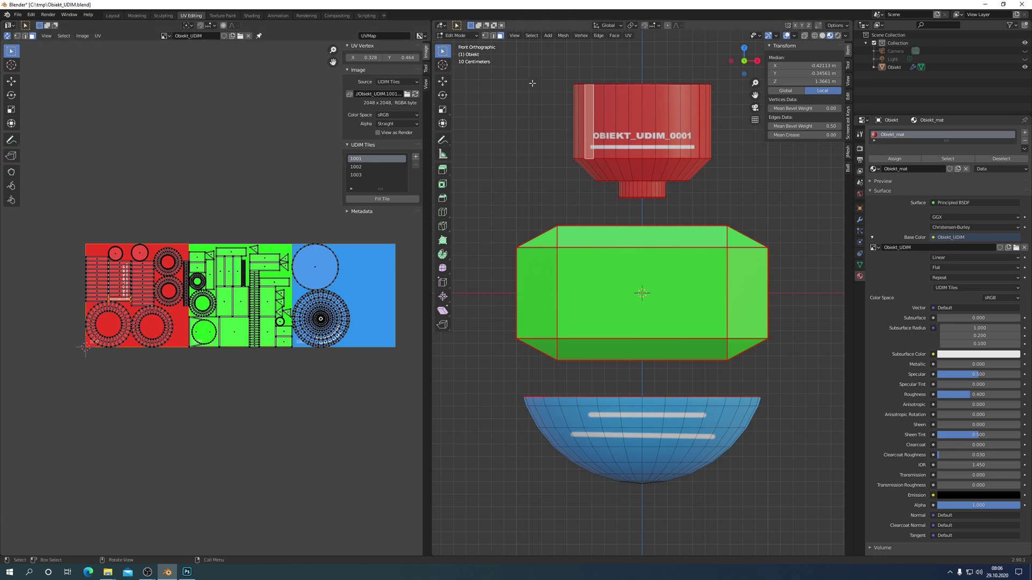
click(532, 83)
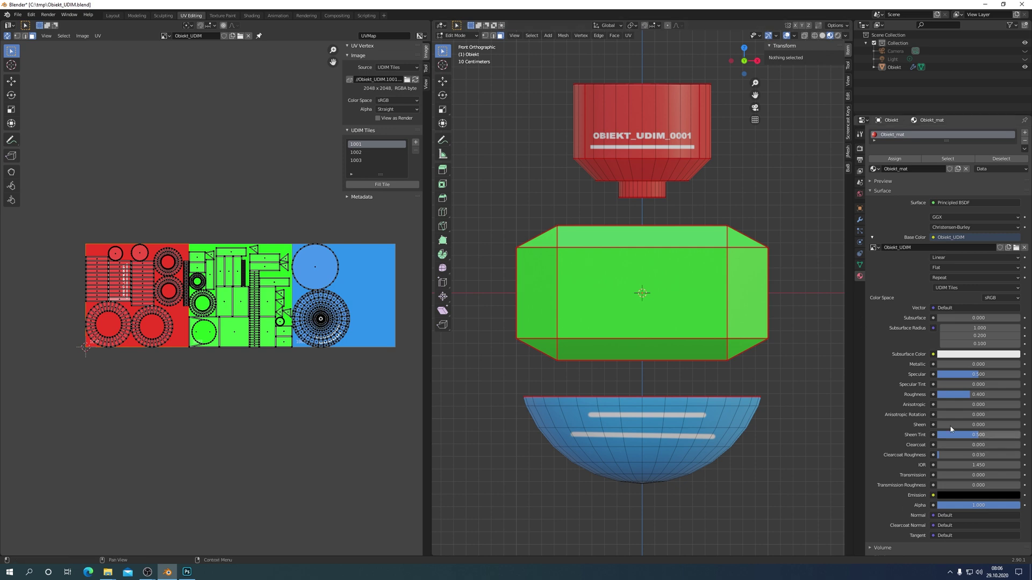
Set the Principled BSDF Metallic to 0.585 and orbit to view the finished model.
mouse_move(945, 366)
mouse_down()
mouse_move(986, 364)
mouse_move(938, 397)
mouse_up()
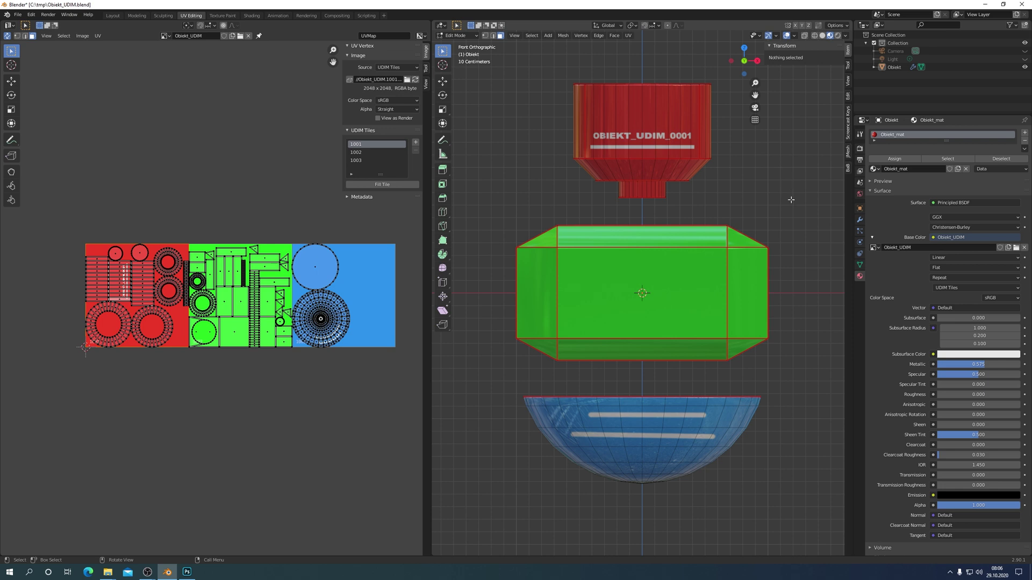
key(KP_8)
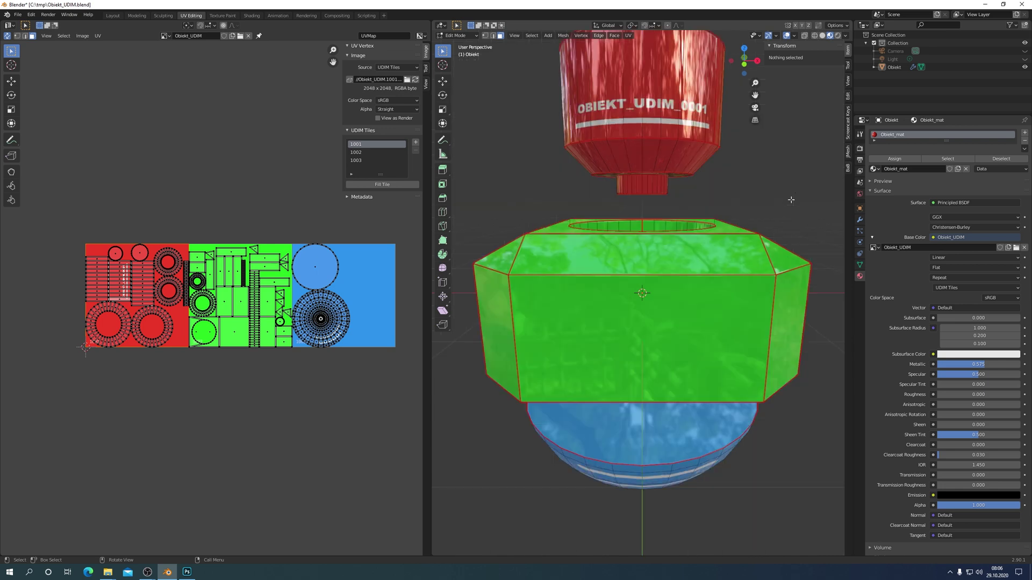
scroll(791, 200, down, 2)
scroll(746, 183, down, 2)
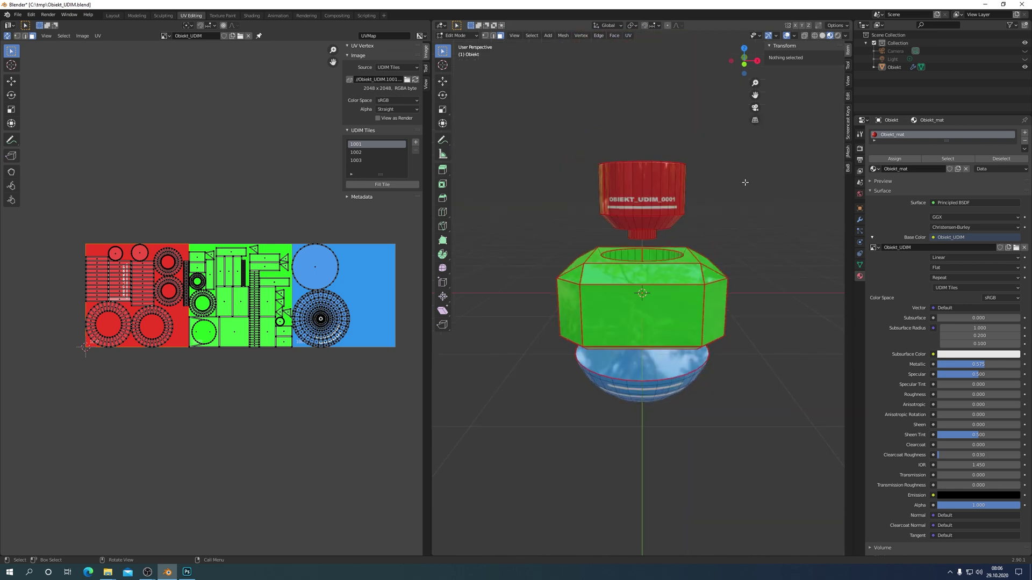
key(KP_8)
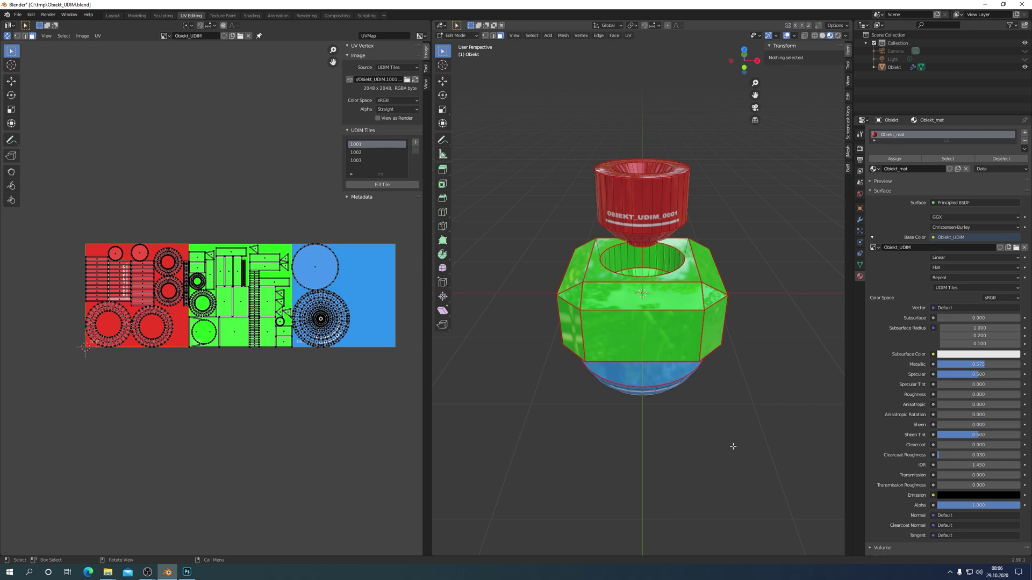
scroll(732, 444, up, 1)
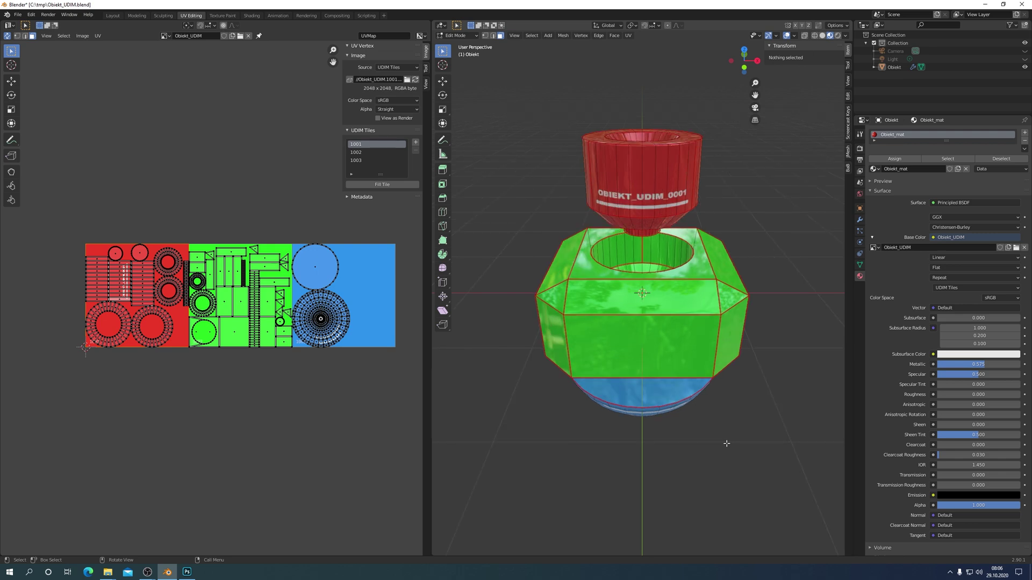